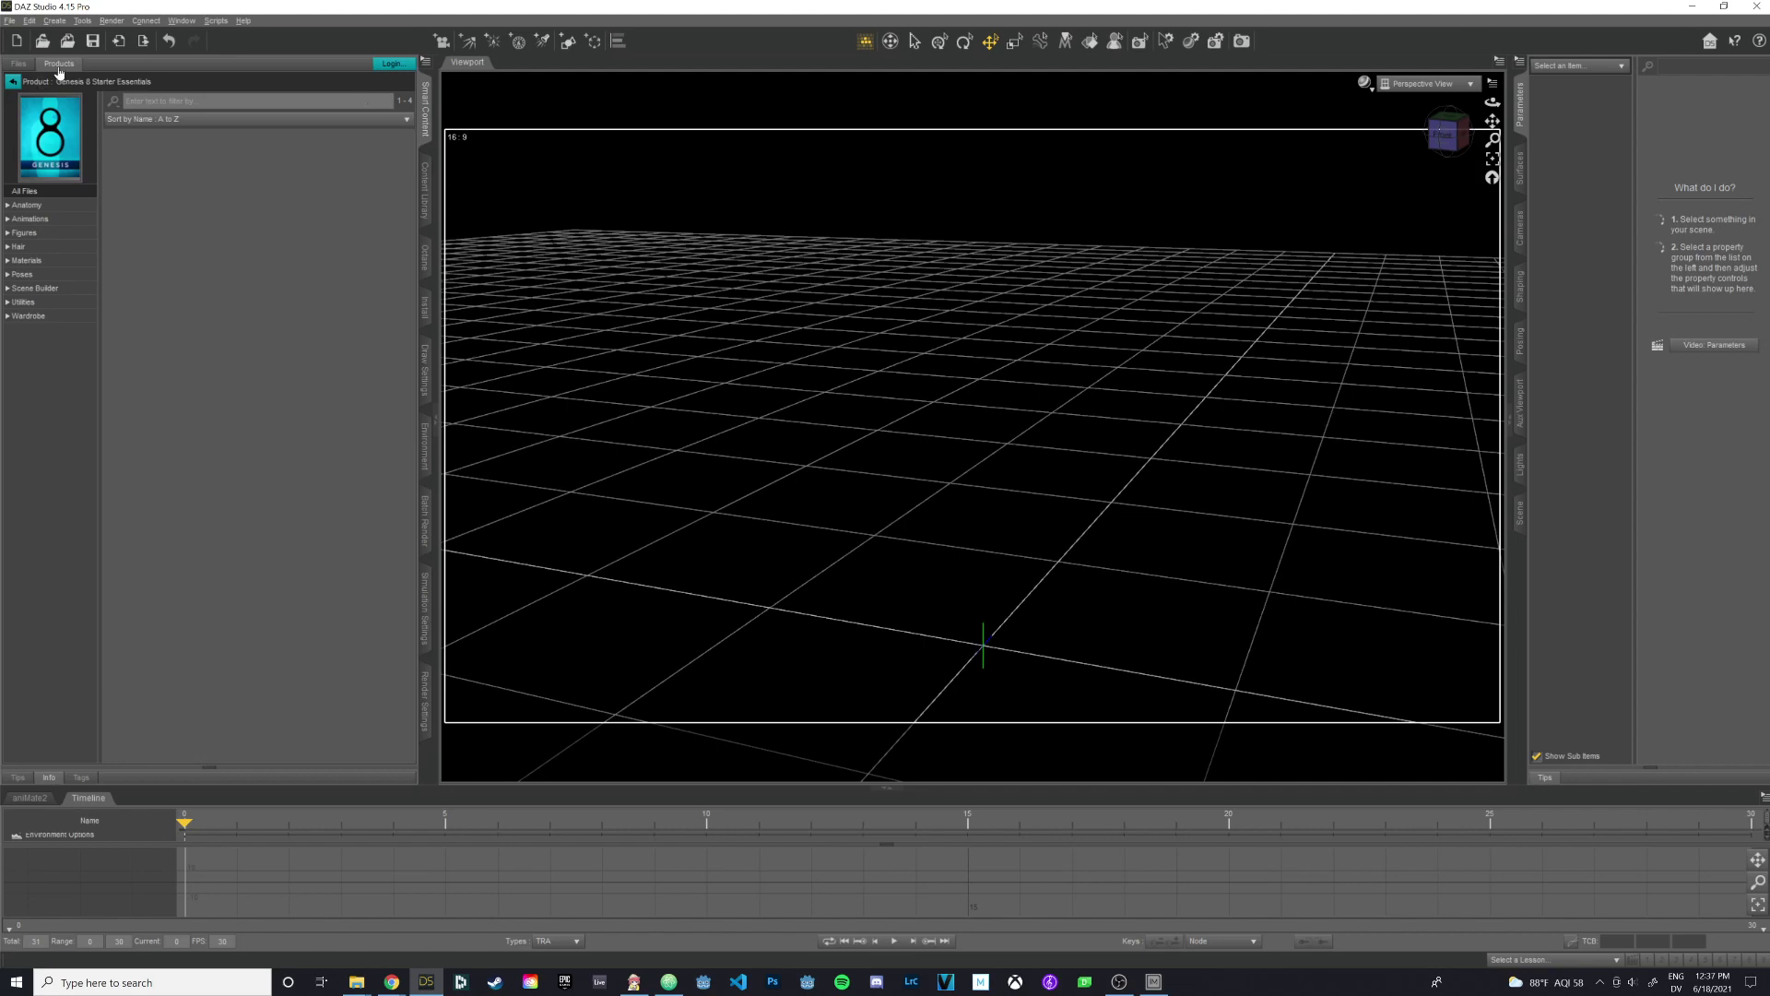
{"action": "left_click", "coordinate": [19, 64]}
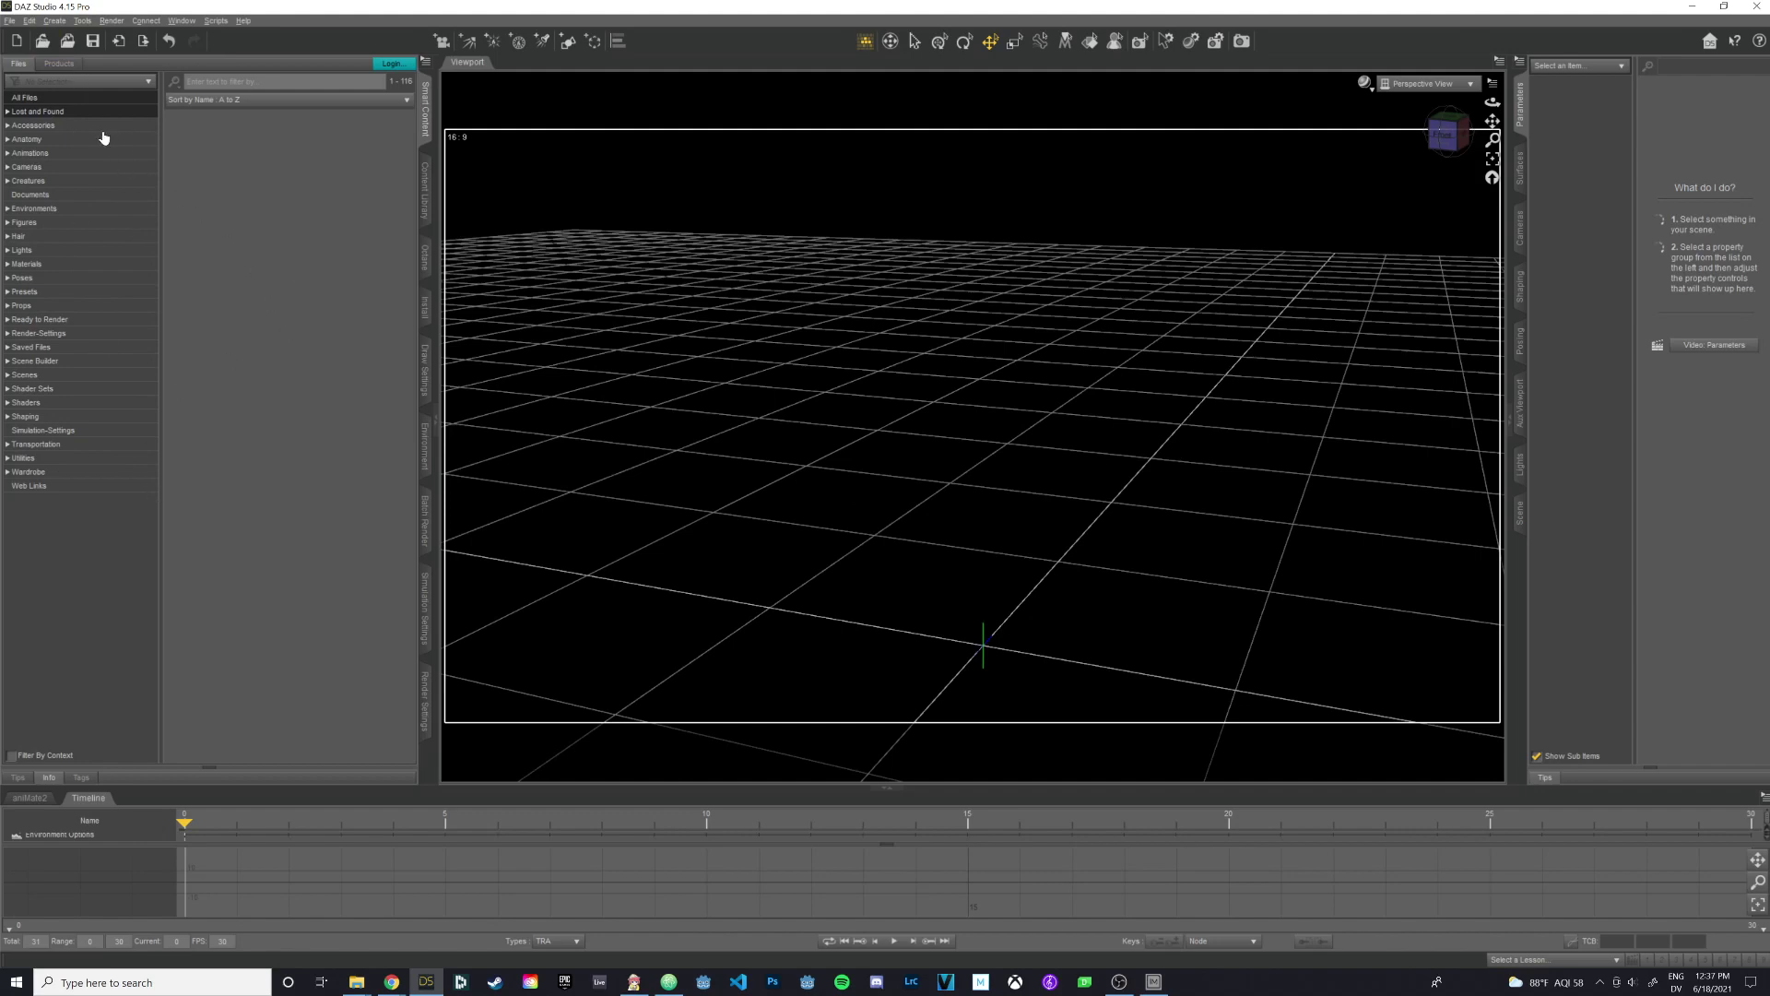
{"action": "left_click", "coordinate": [60, 63]}
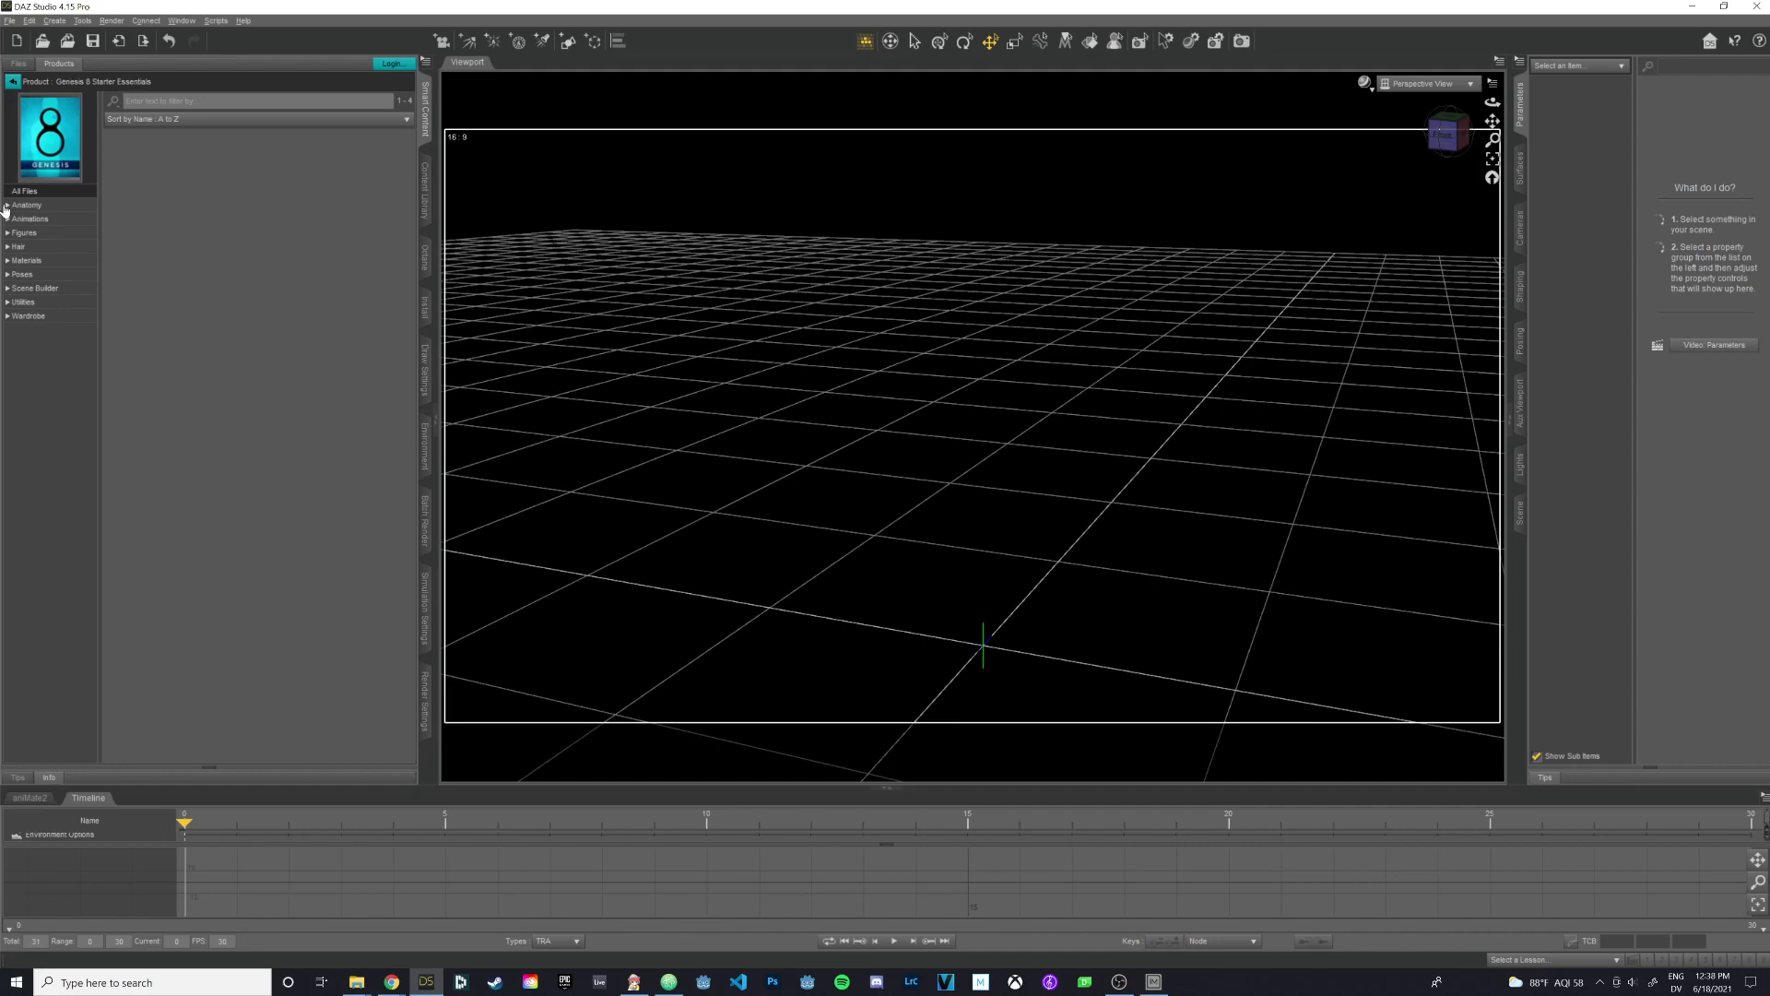
Switch the Products tab to All Products > Figures and browse the character thumbnails.
{"action": "left_click", "coordinate": [12, 81]}
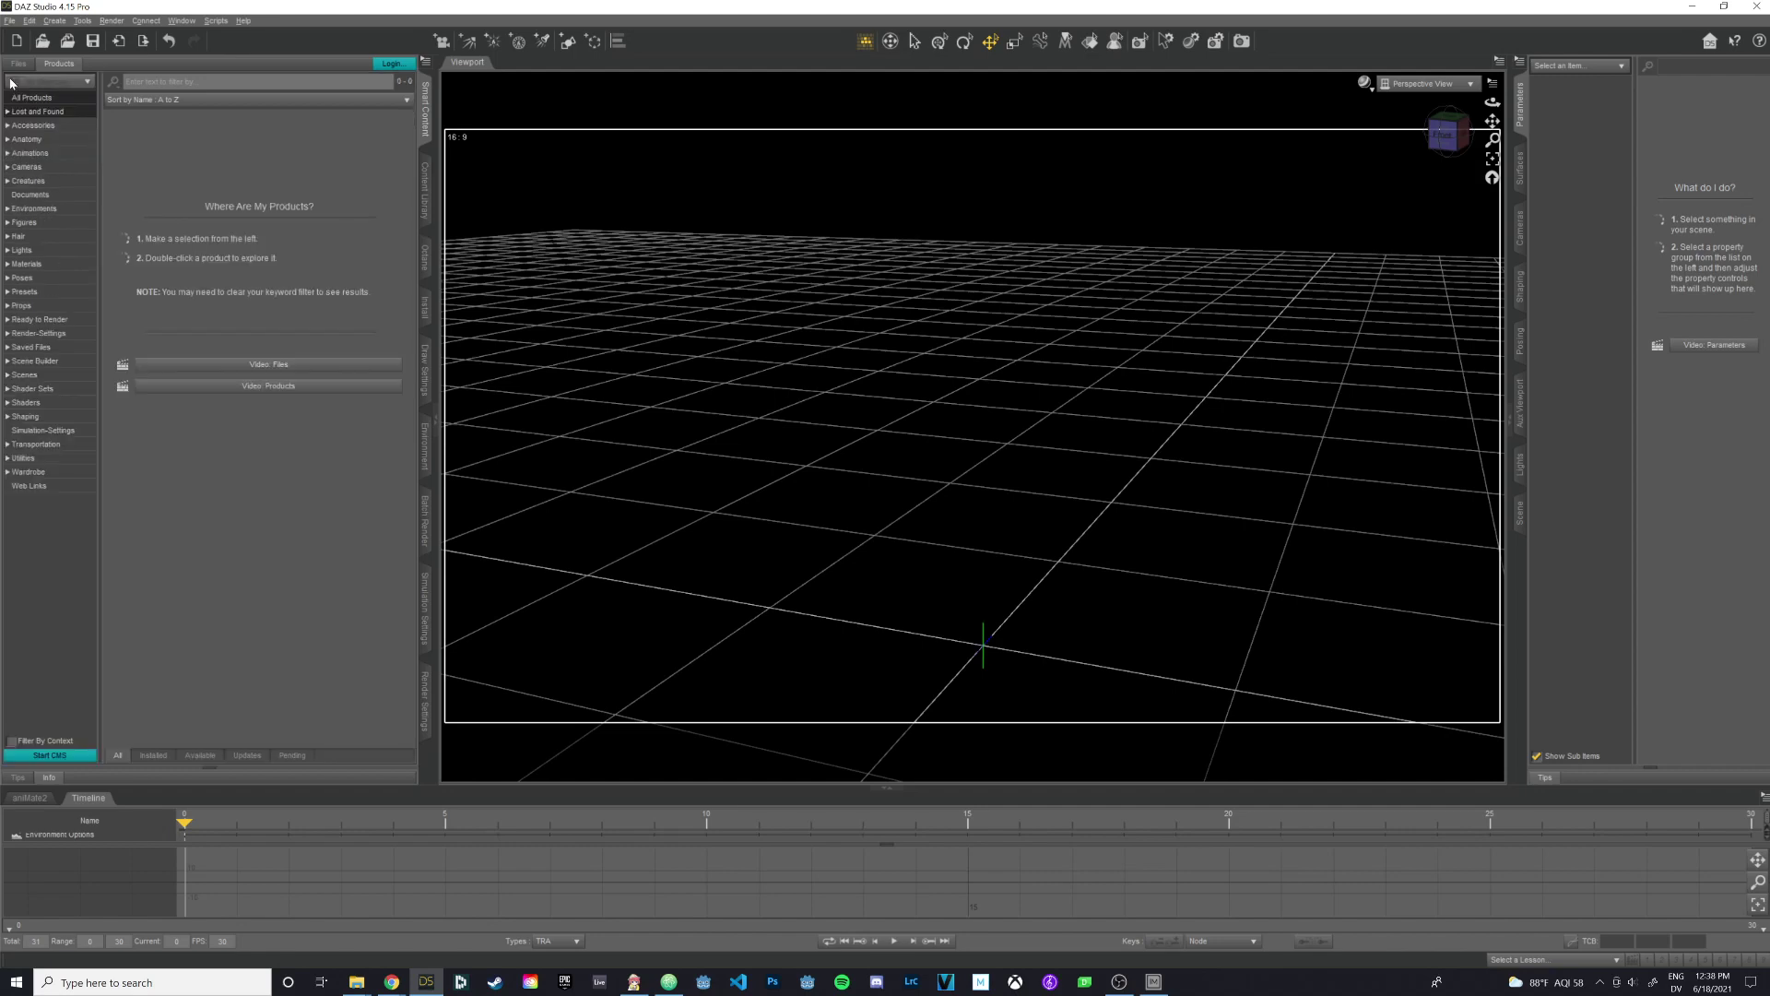
{"action": "left_click", "coordinate": [22, 223]}
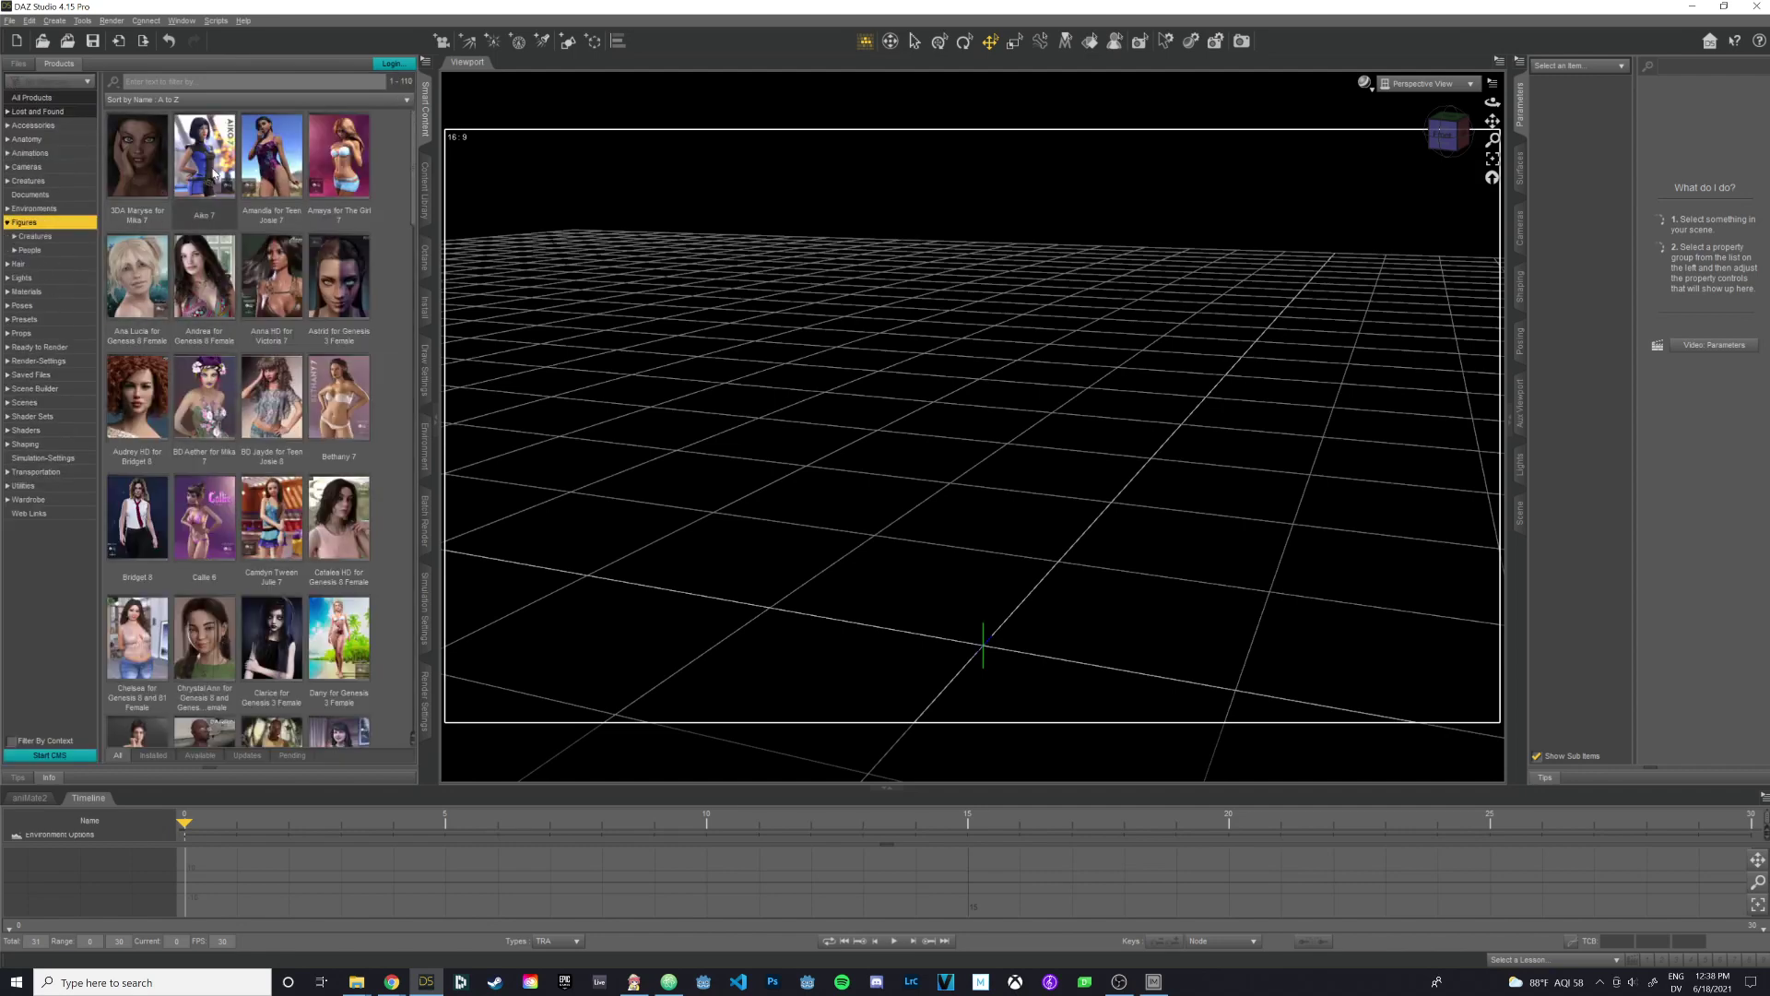
{"action": "scroll", "coordinate": [231, 276], "scroll_direction": "down", "scroll_amount": 3}
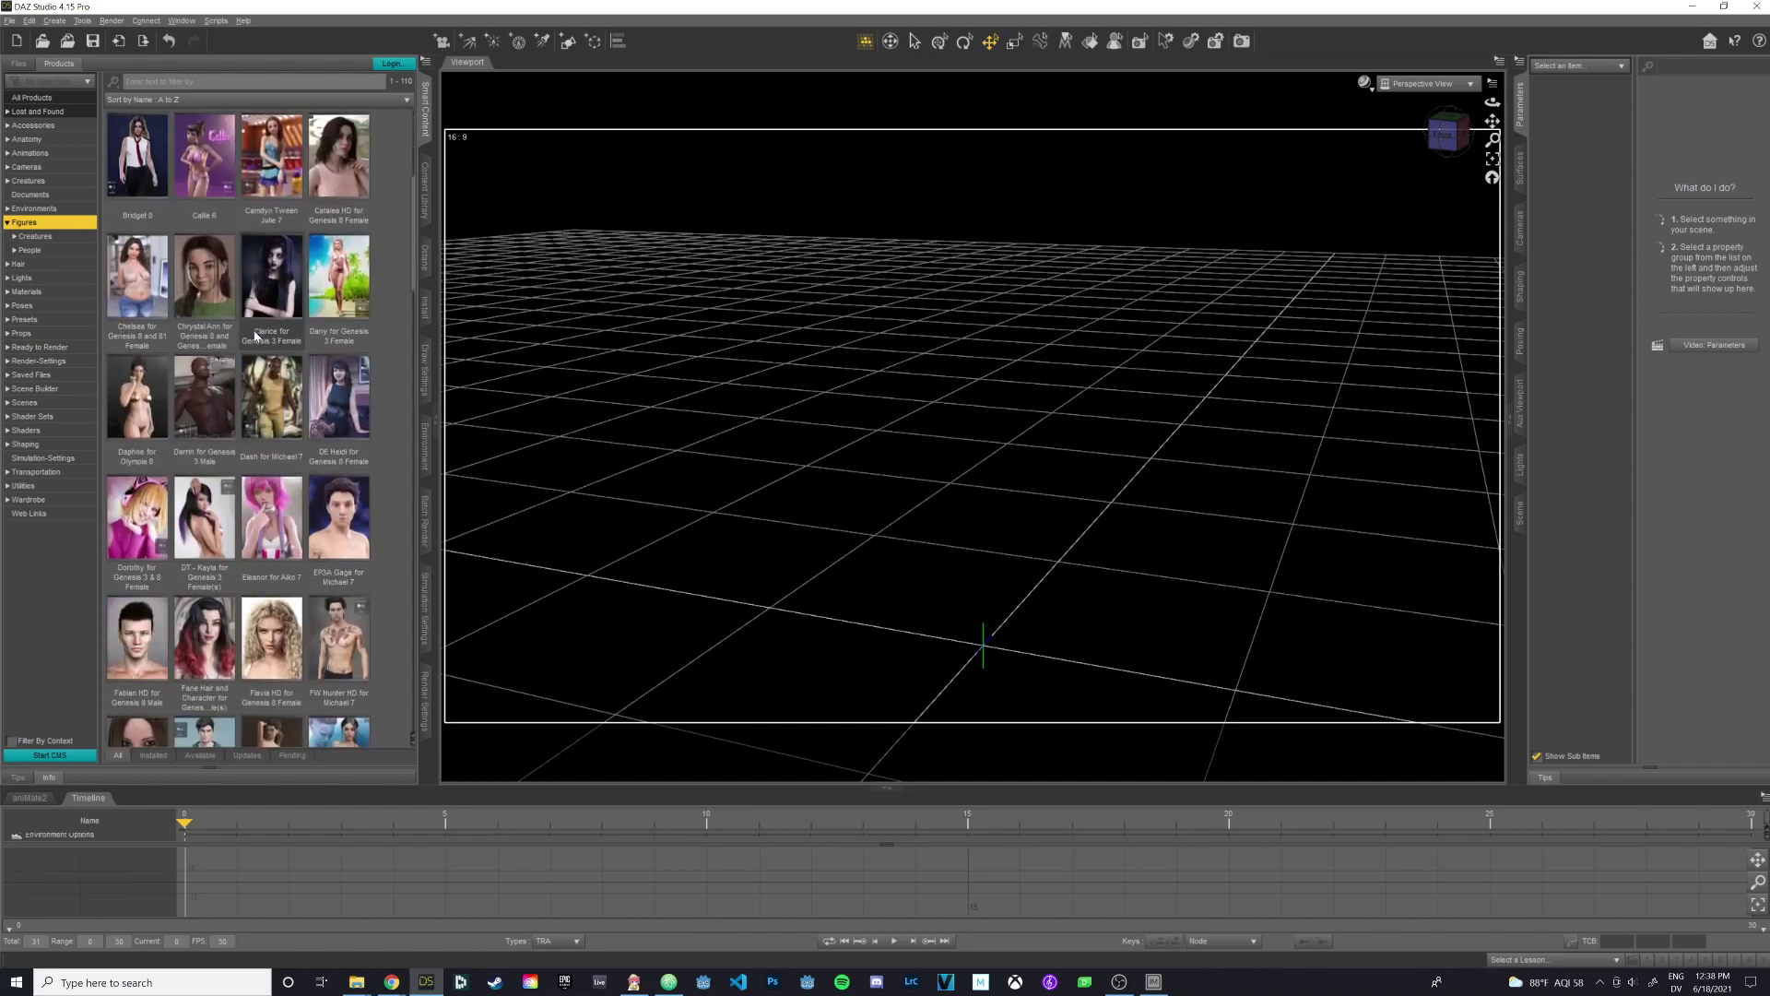
{"action": "scroll", "coordinate": [255, 335], "scroll_direction": "down", "scroll_amount": 3}
{"action": "scroll", "coordinate": [255, 335], "scroll_direction": "down", "scroll_amount": 3}
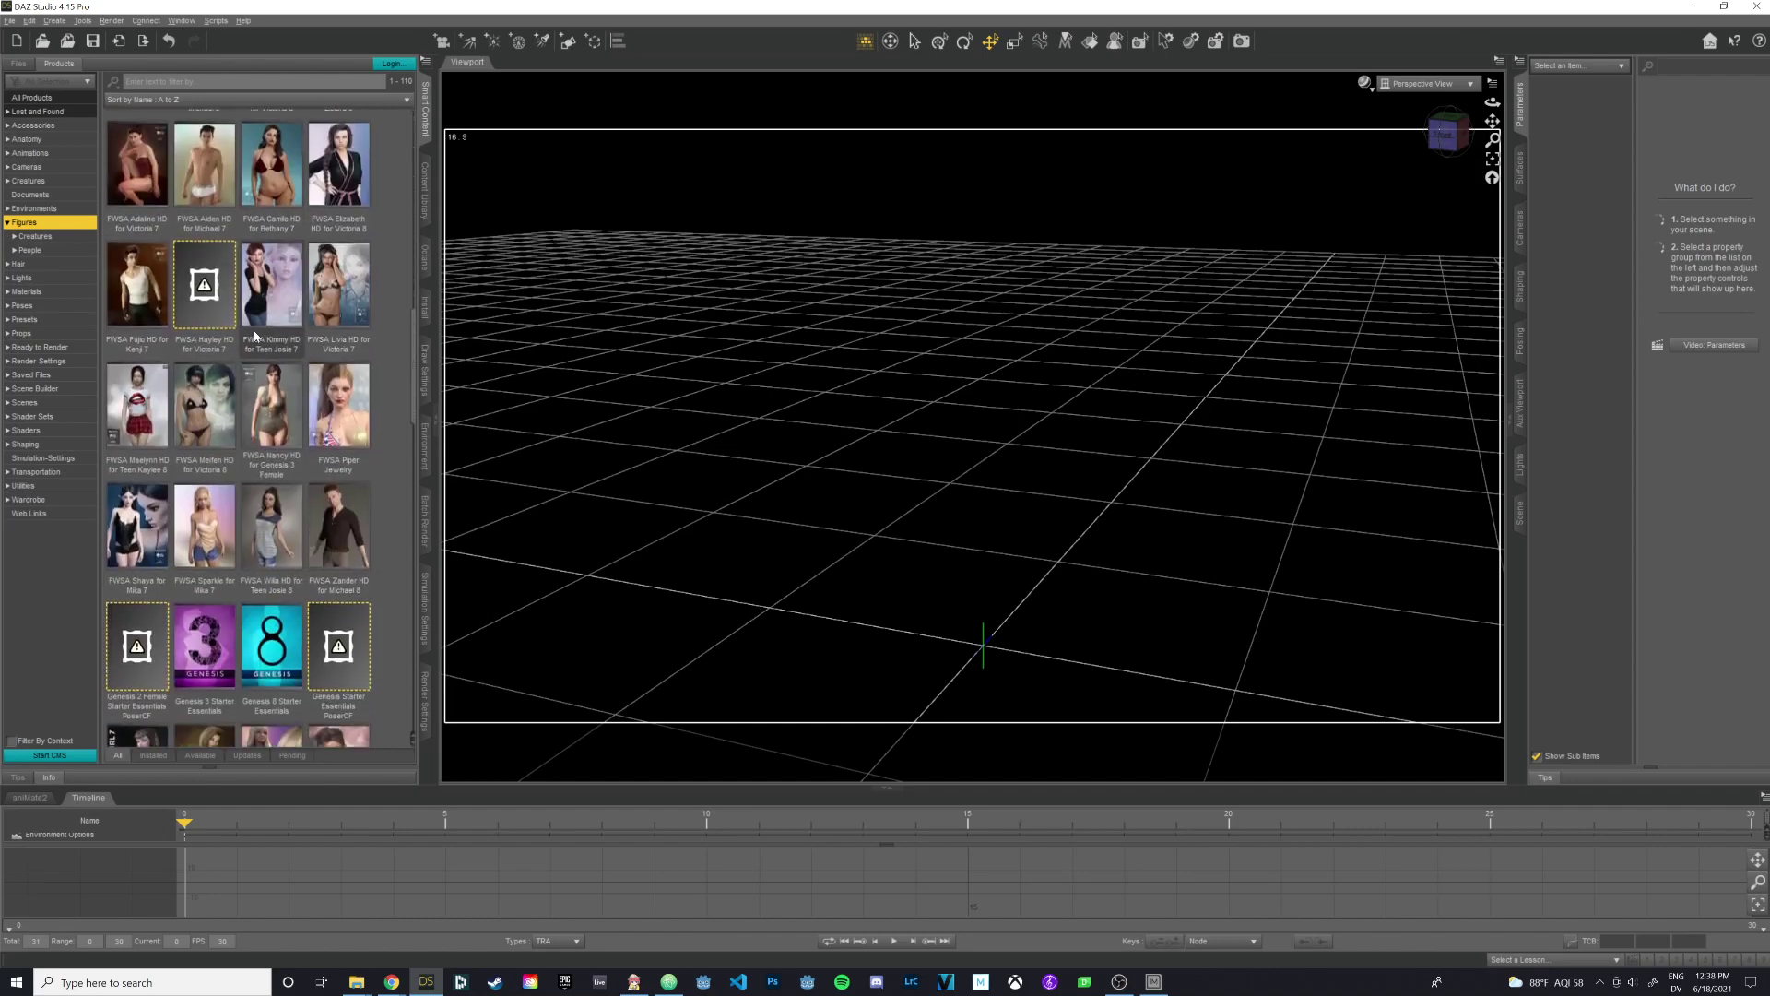
{"action": "scroll", "coordinate": [255, 335], "scroll_direction": "down", "scroll_amount": 10}
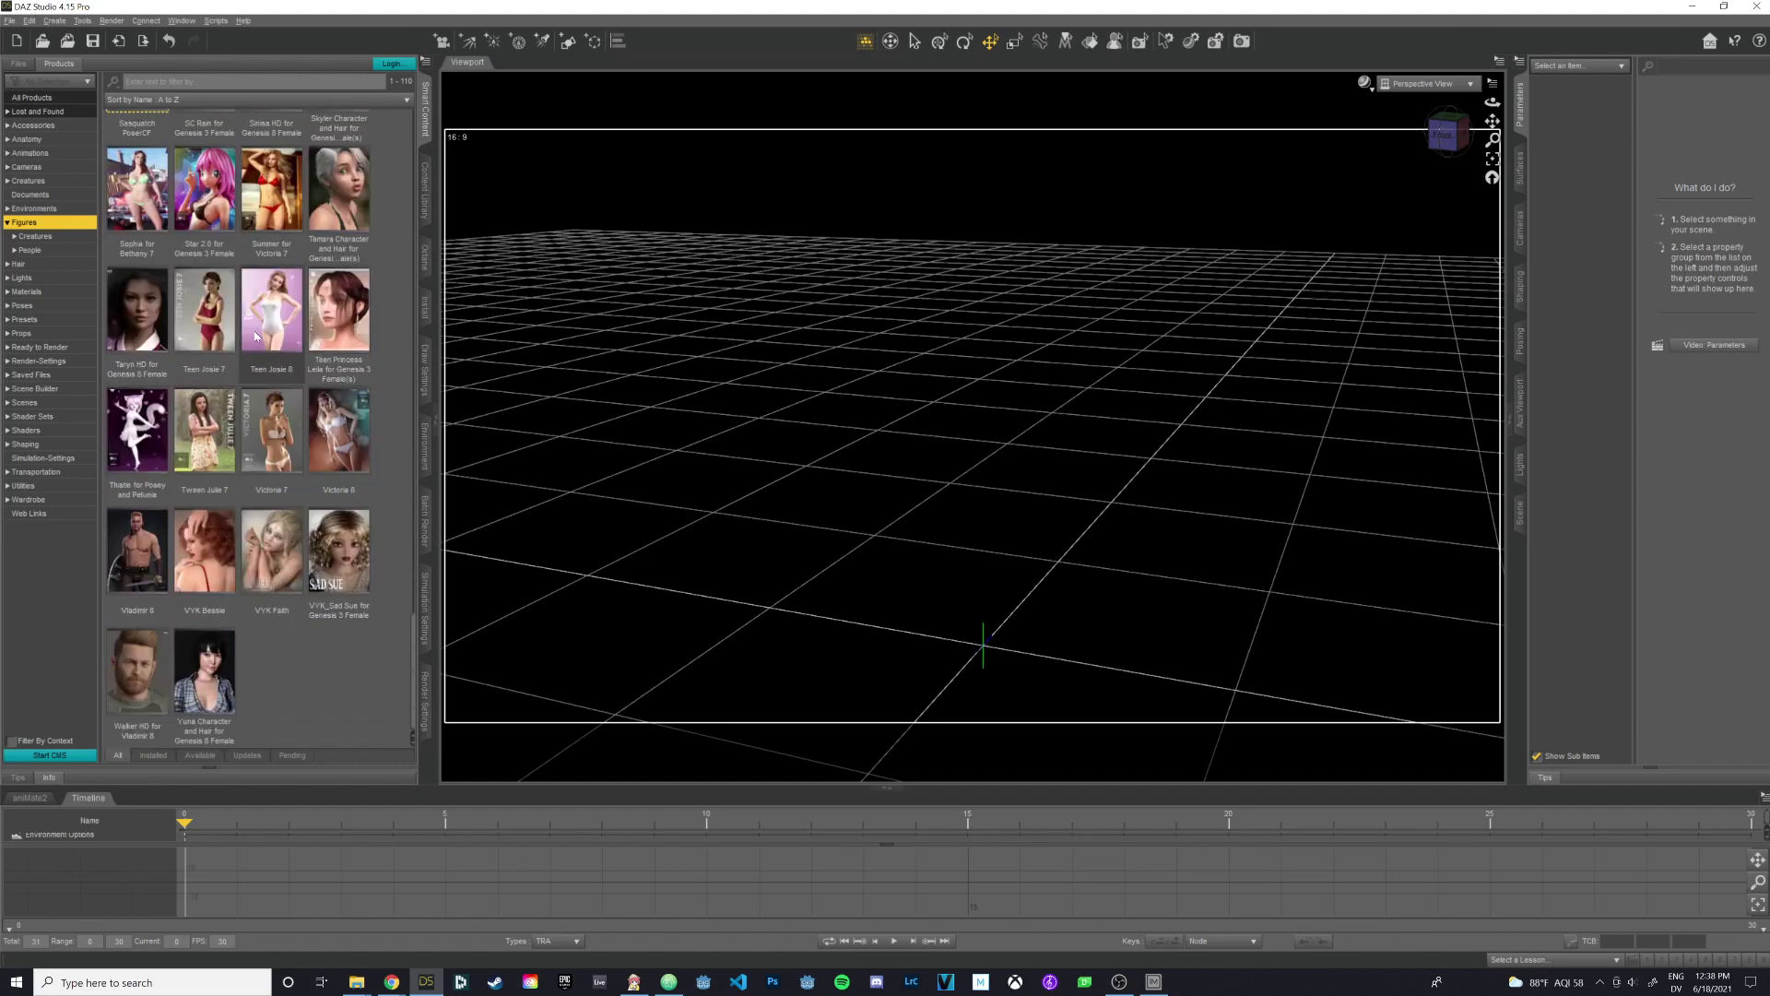
{"action": "scroll", "coordinate": [255, 335], "scroll_direction": "up", "scroll_amount": 20}
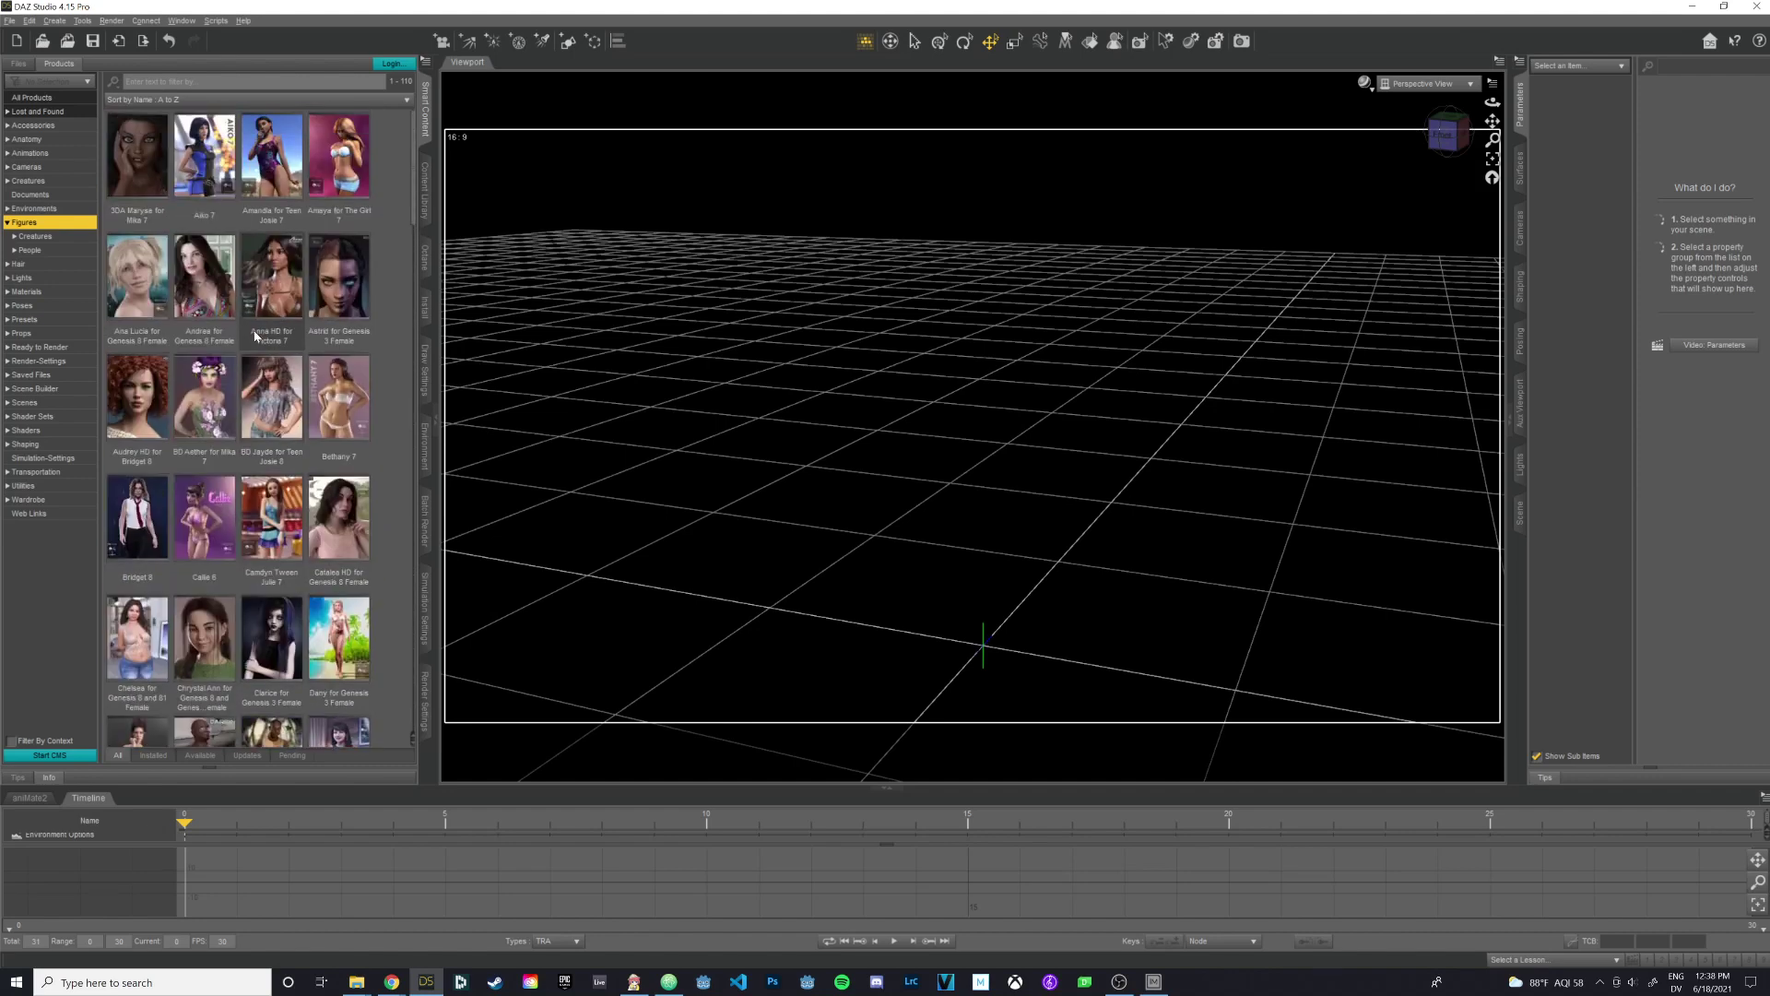
{"action": "mouse_move", "coordinate": [228, 279]}
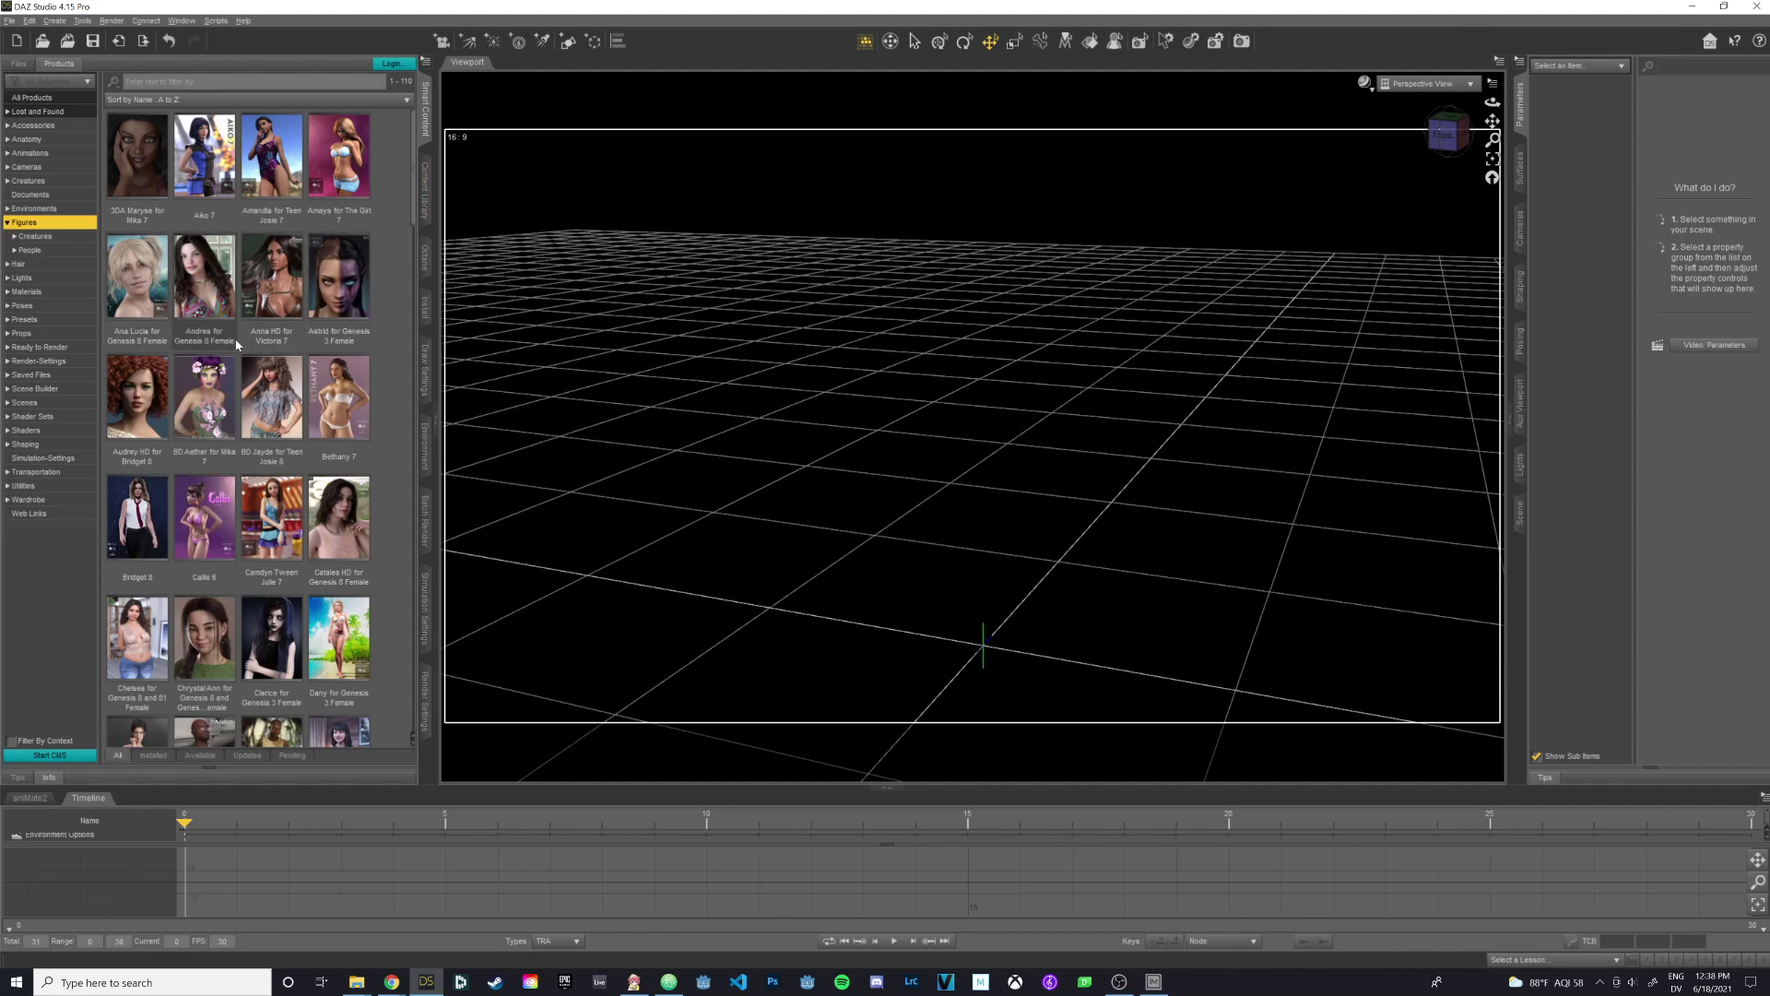
{"action": "mouse_move", "coordinate": [237, 344]}
{"action": "mouse_move", "coordinate": [143, 339]}
{"action": "key", "text": "alt+Tab"}
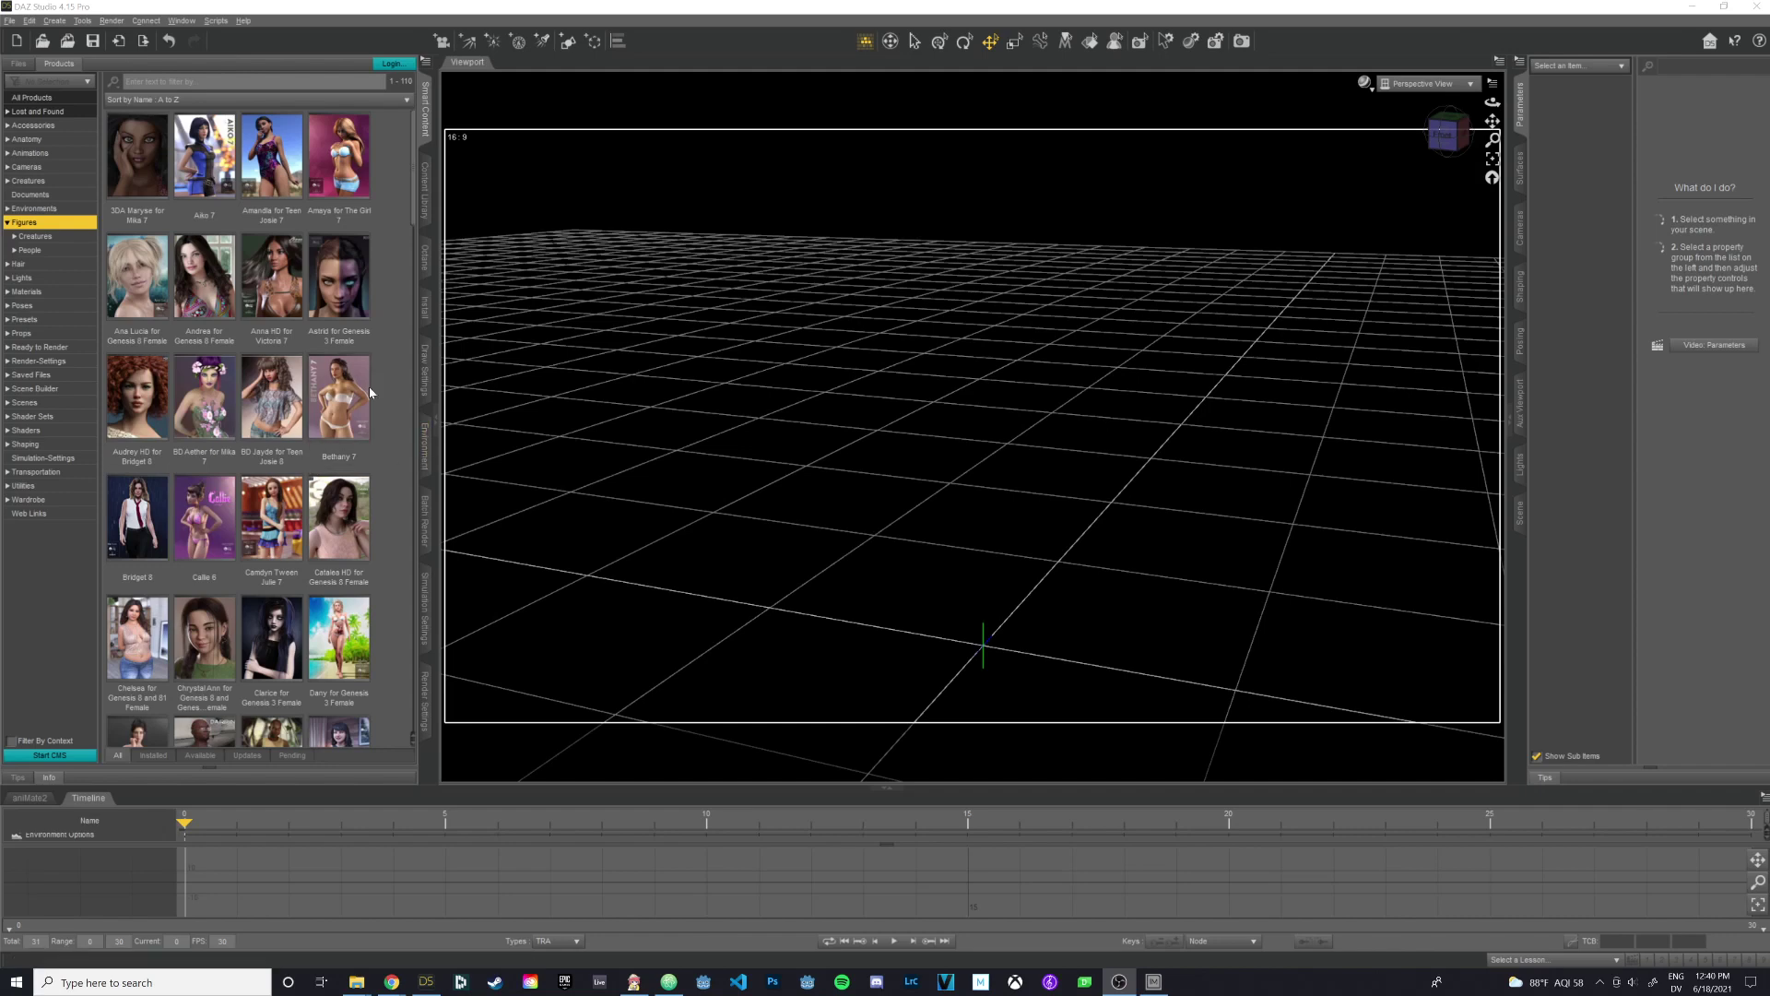
{"action": "scroll", "coordinate": [387, 424], "scroll_direction": "down", "scroll_amount": 8}
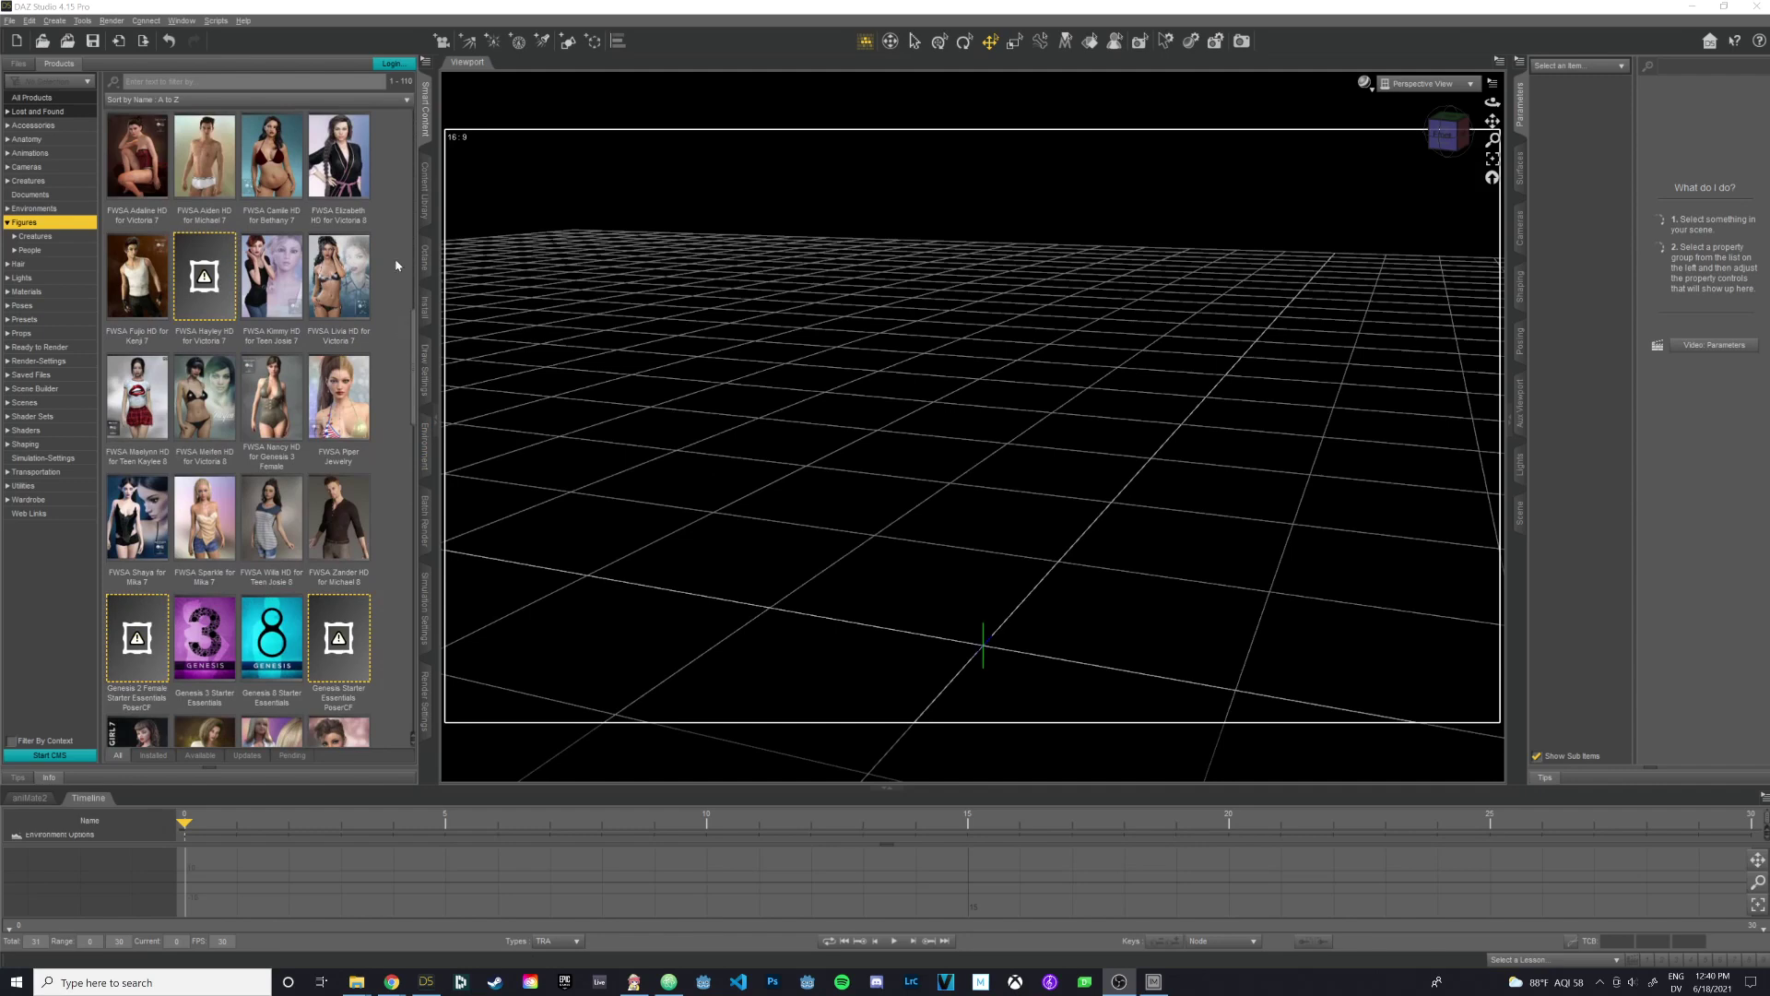
{"action": "scroll", "coordinate": [397, 265], "scroll_direction": "up", "scroll_amount": 8}
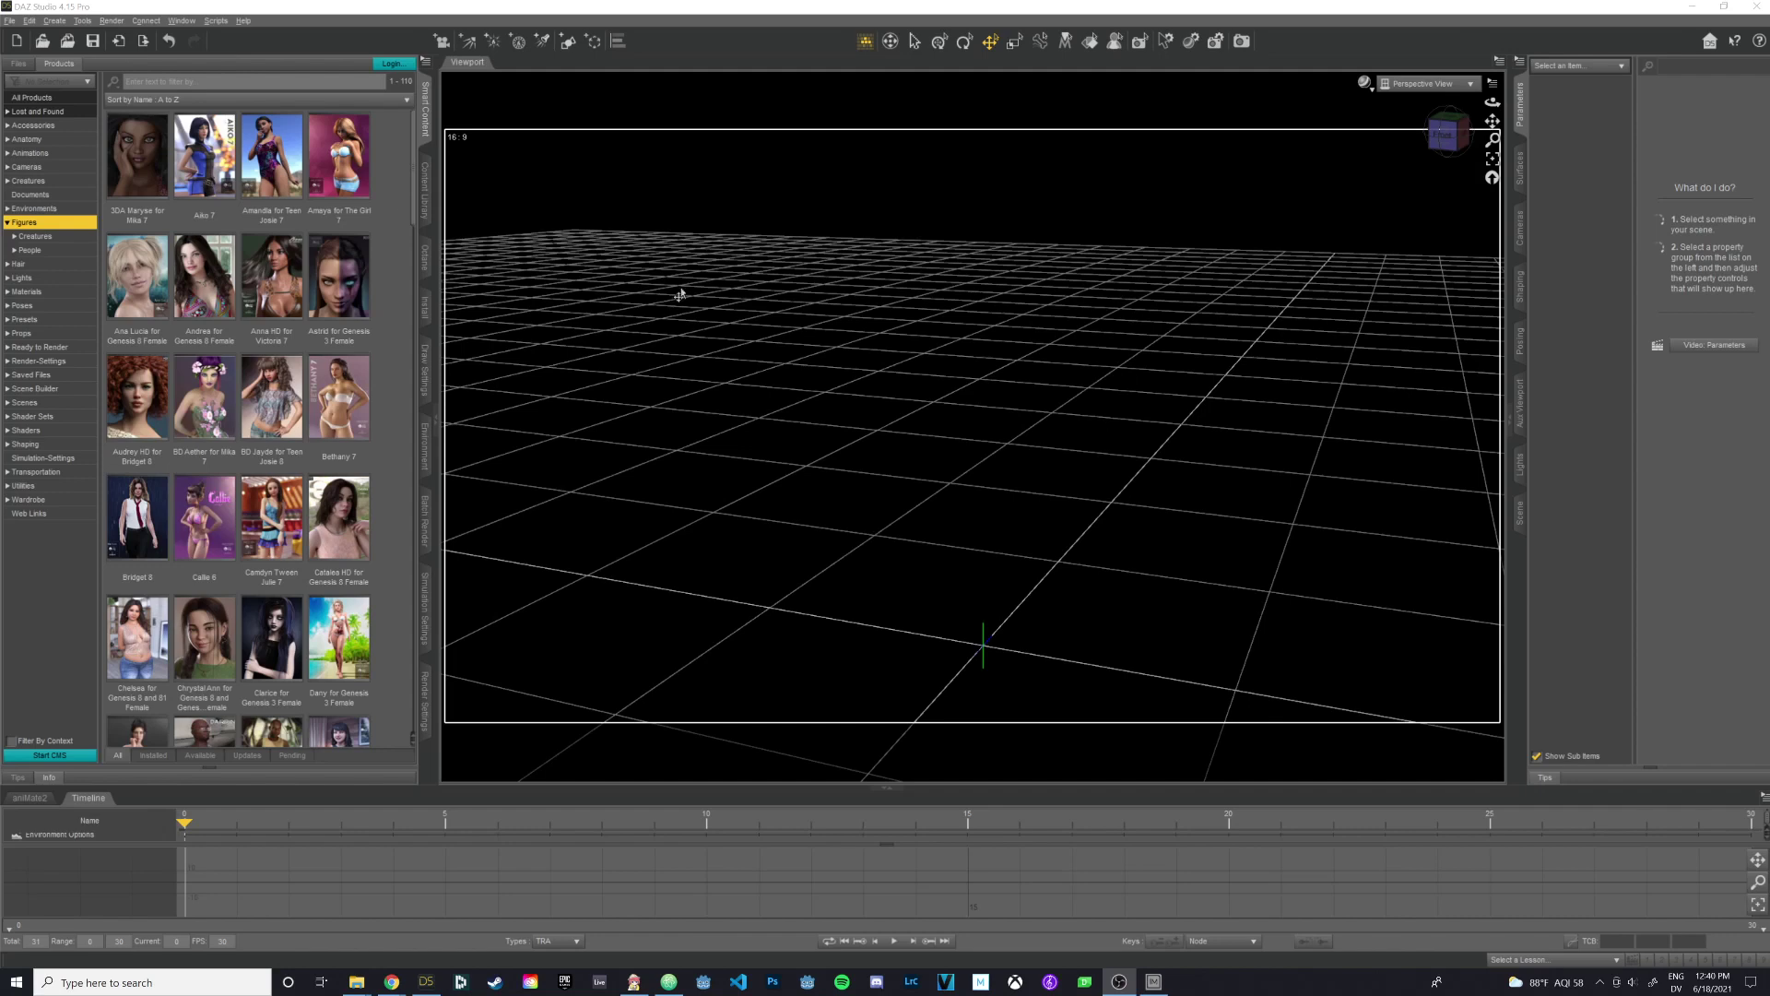
{"action": "left_click", "coordinate": [1155, 986]}
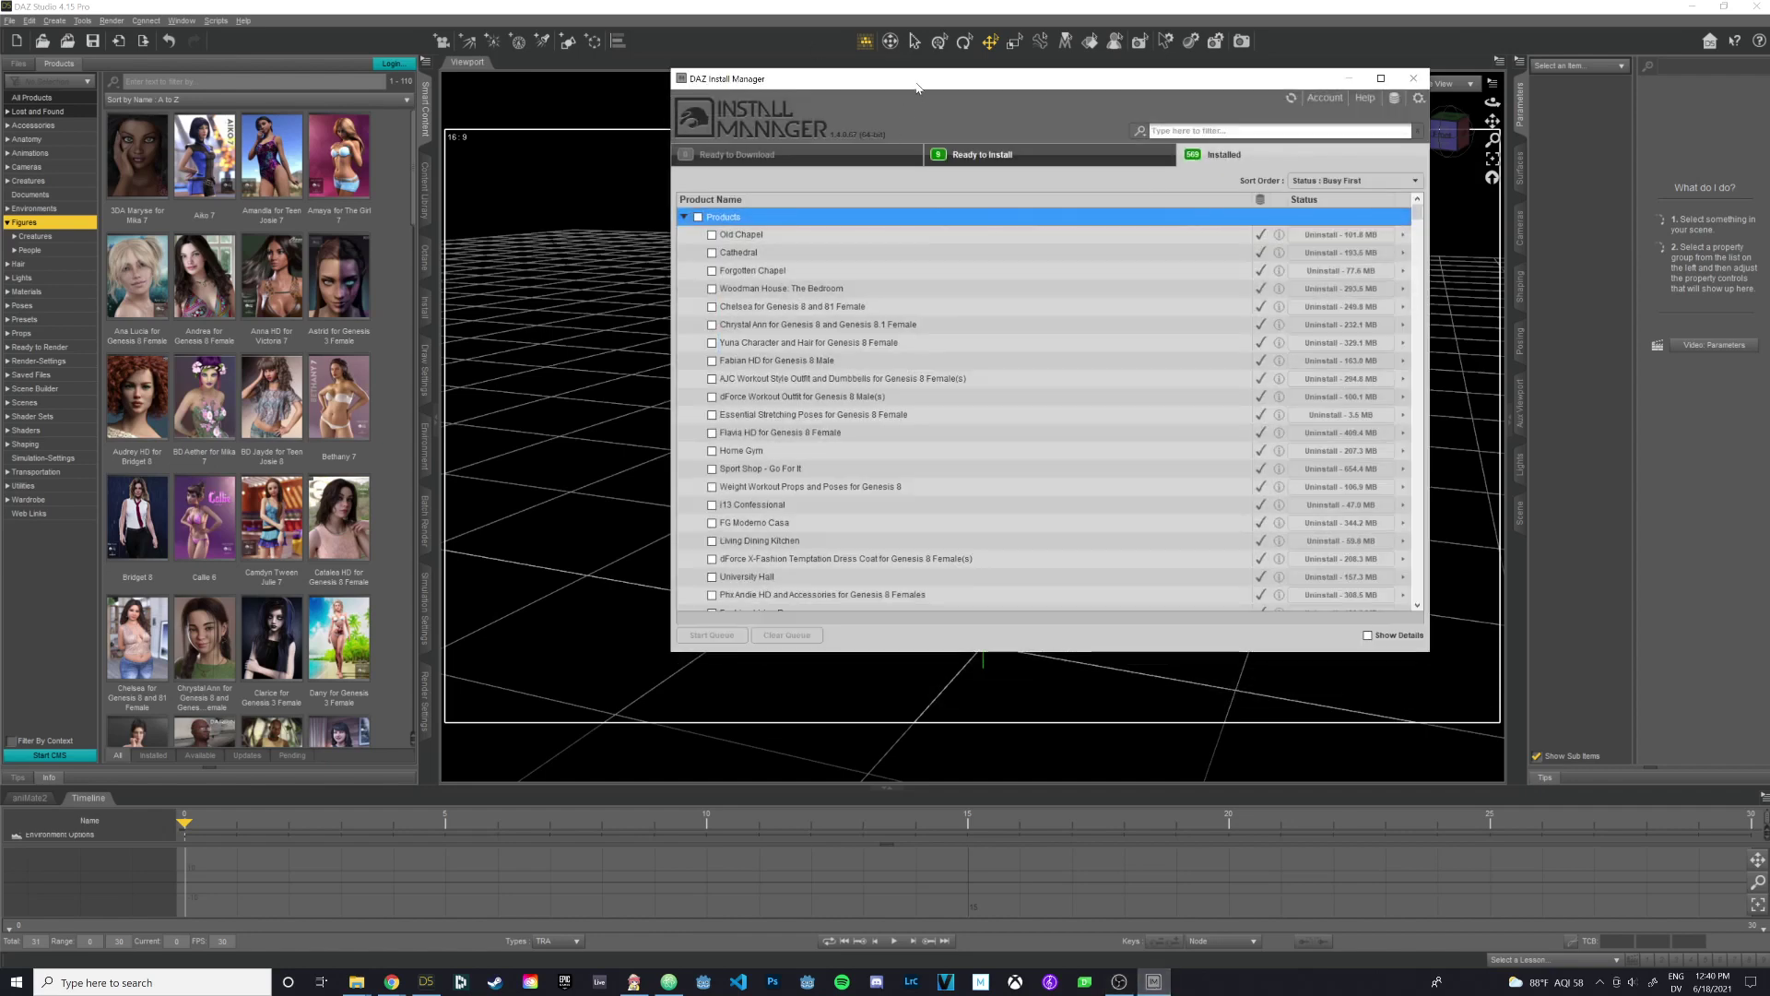
{"action": "left_click_drag", "start_coordinate": [917, 87], "coordinate": [834, 104]}
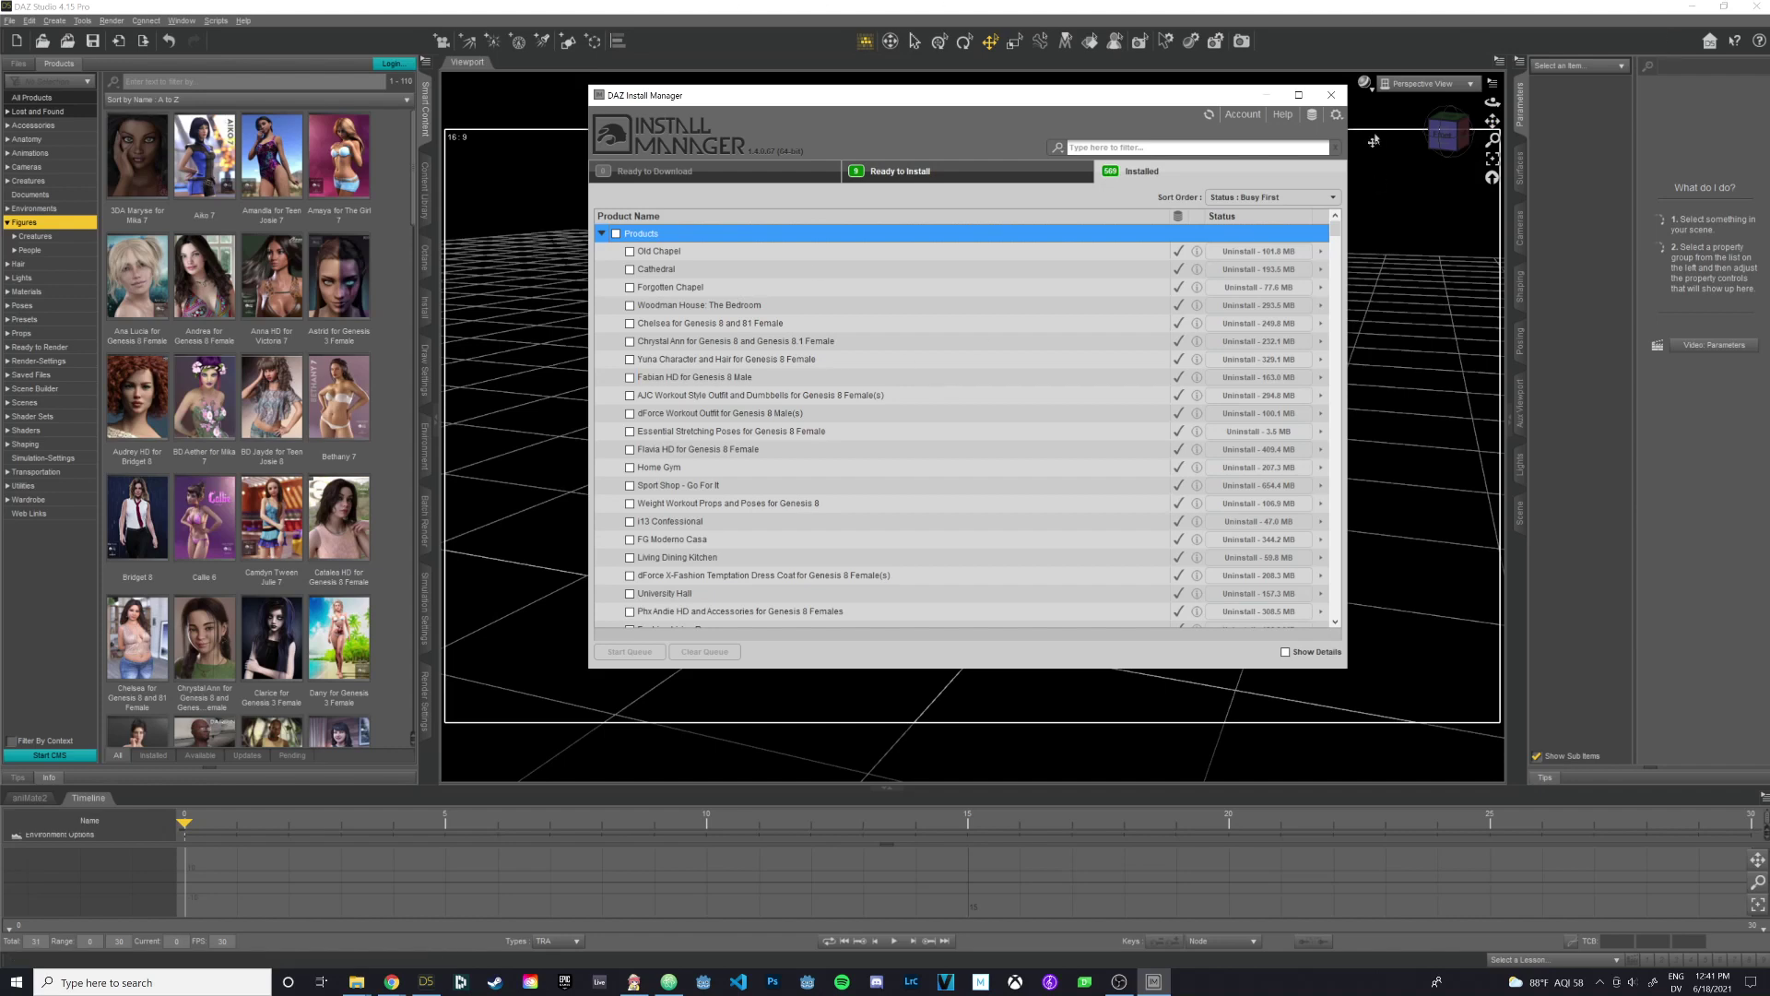
{"action": "left_click", "coordinate": [1445, 295]}
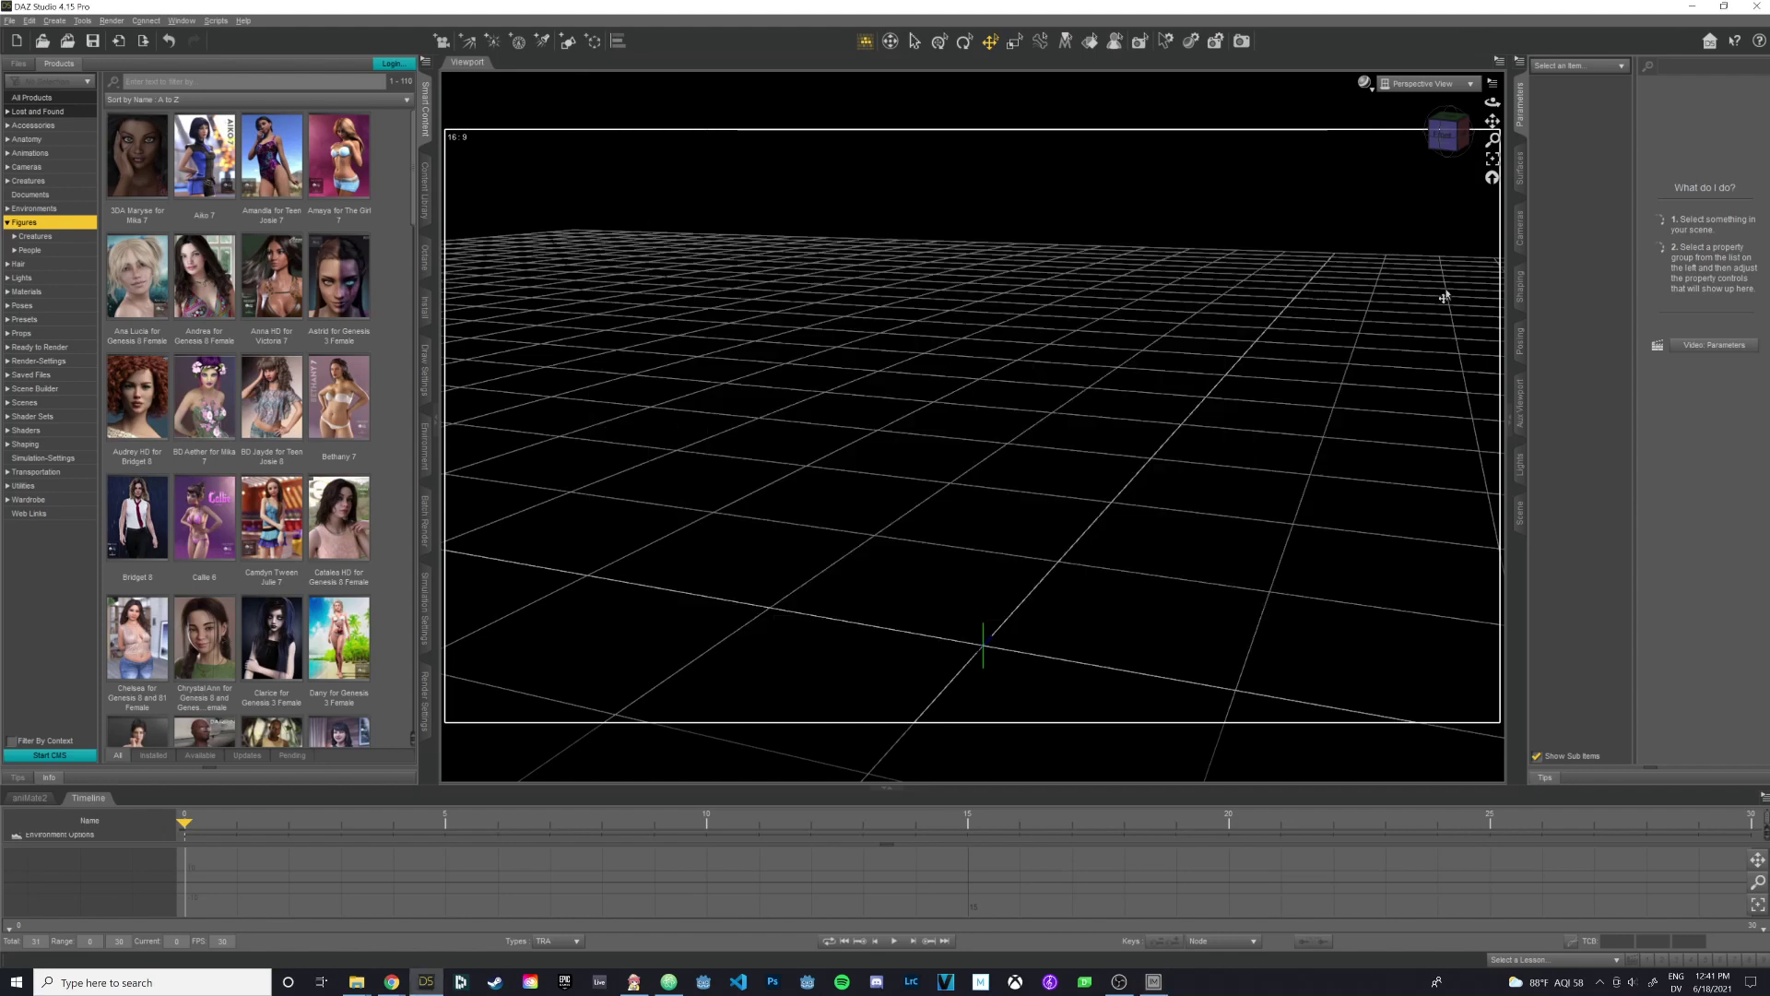
Use File > New to clear the scene down to the empty ground grid.
{"action": "left_click", "coordinate": [8, 20]}
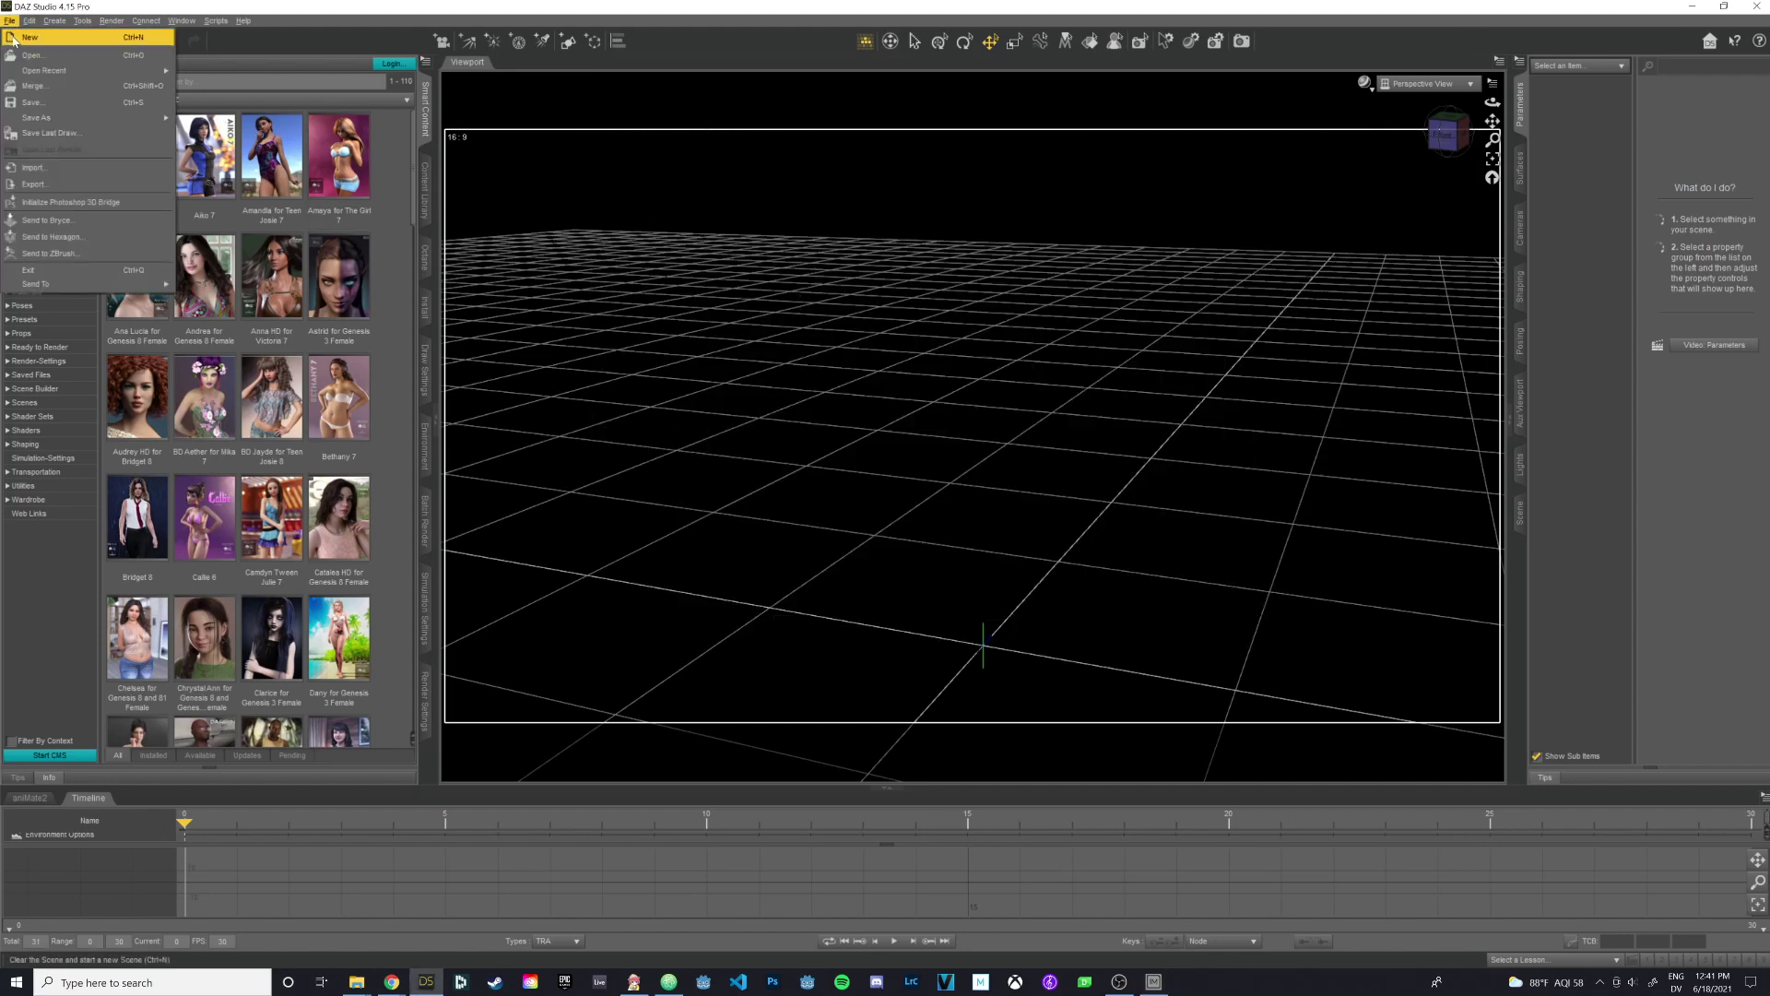
{"action": "left_click", "coordinate": [13, 39]}
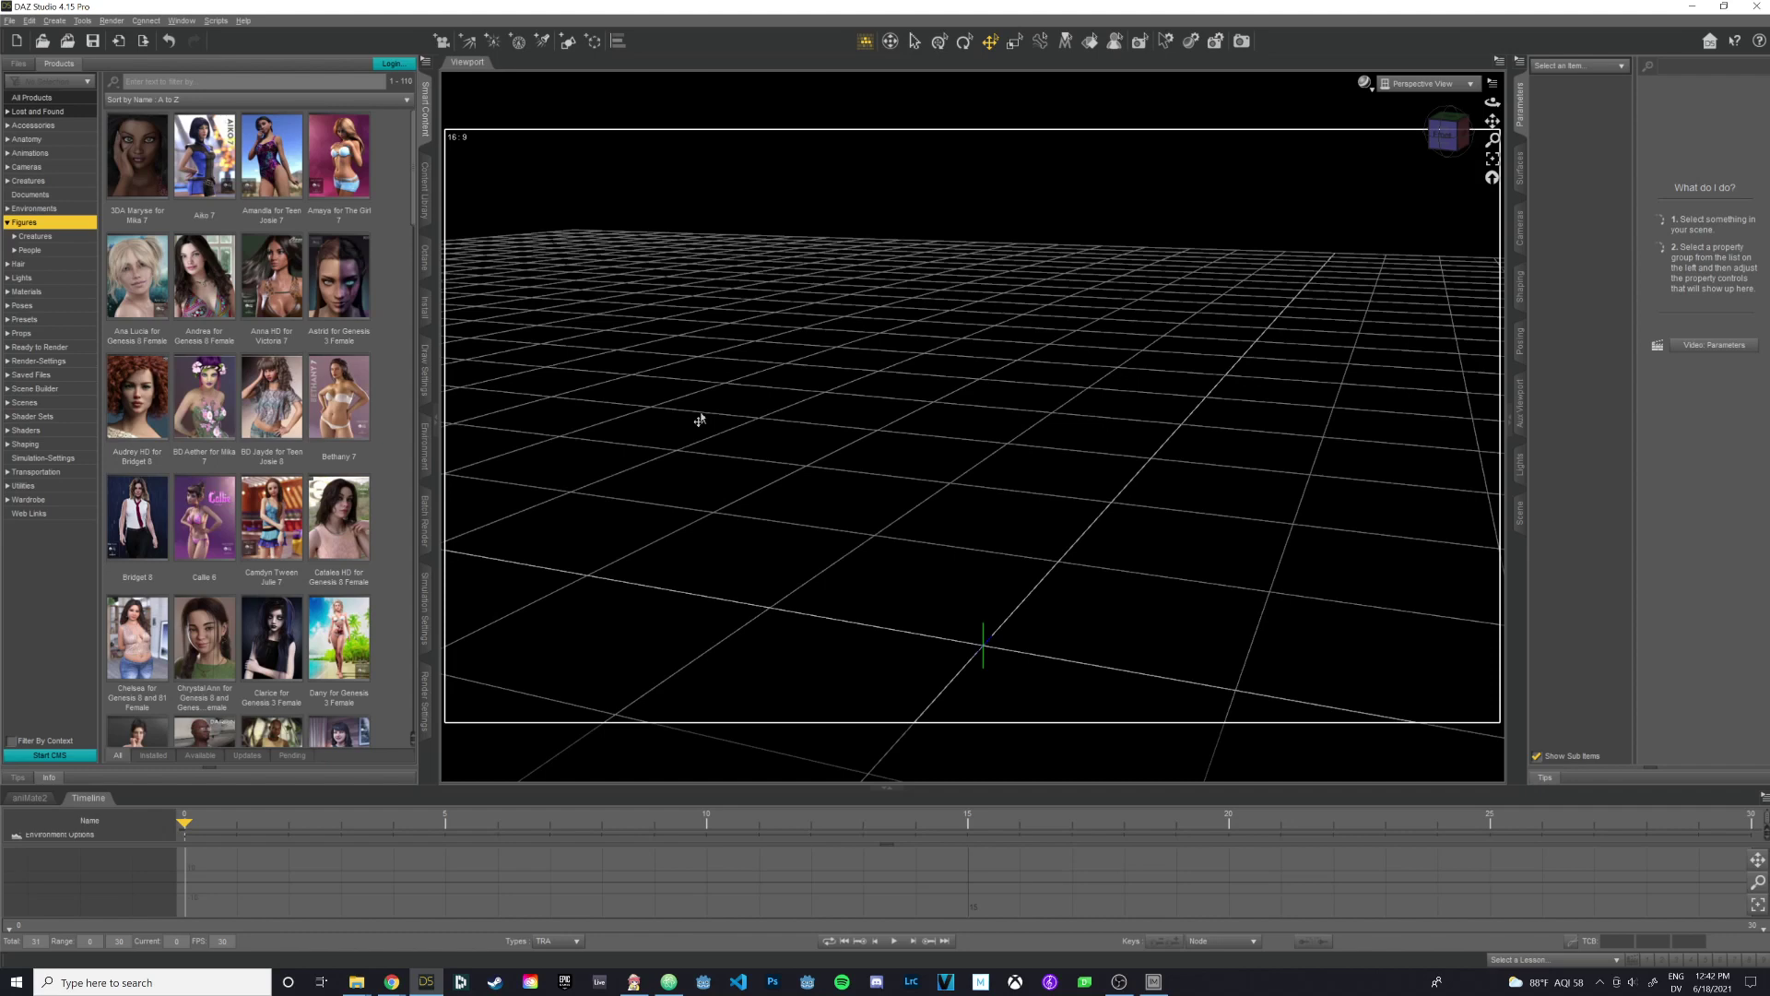
{"action": "left_click", "coordinate": [425, 189]}
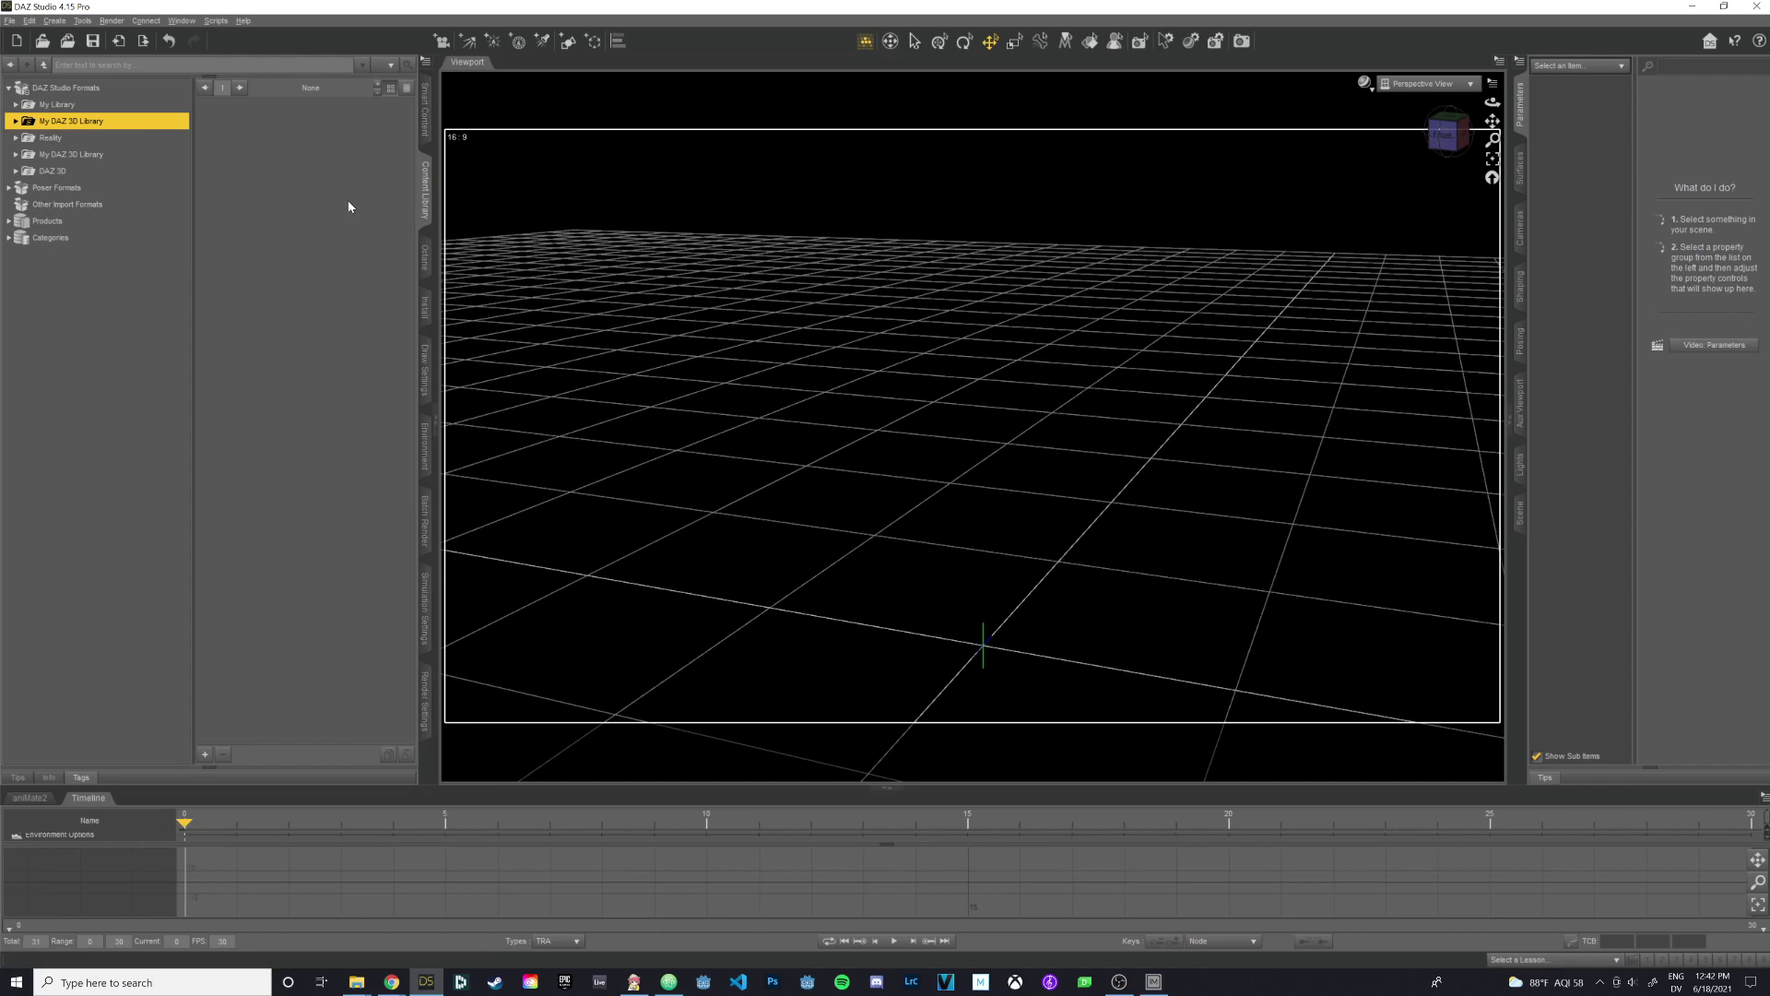
{"action": "double_click", "coordinate": [75, 125]}
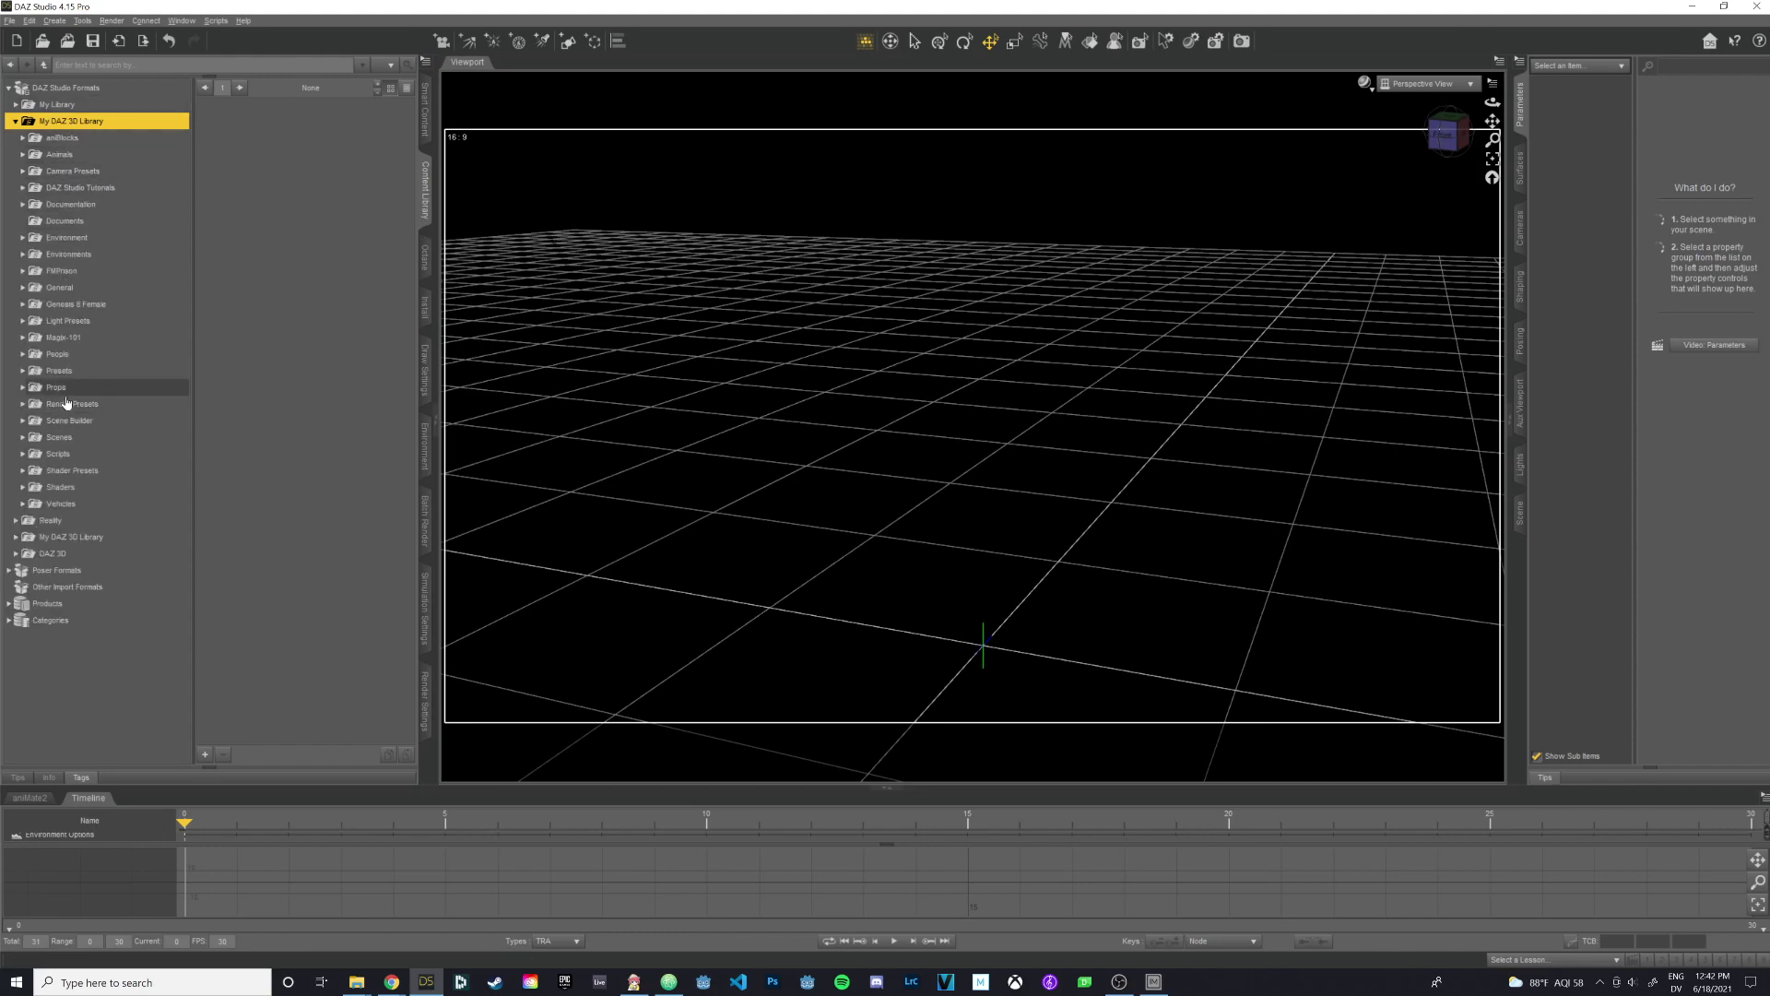
{"action": "left_click", "coordinate": [55, 104]}
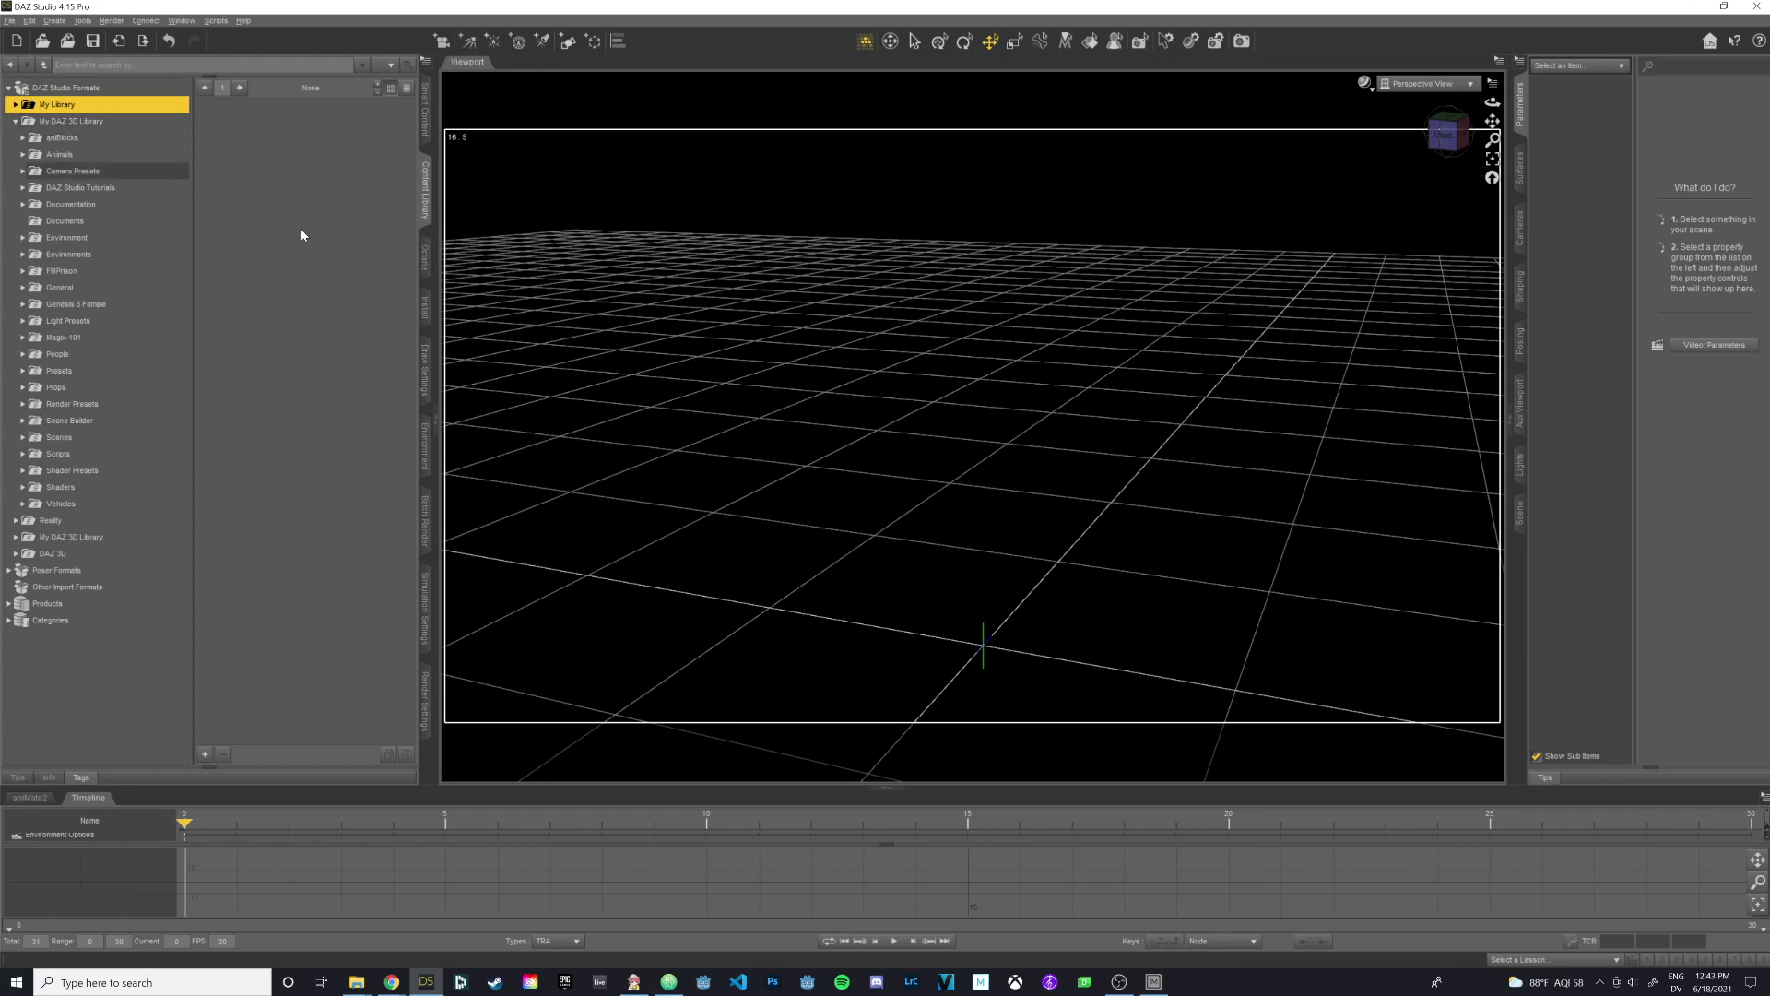
{"action": "left_click", "coordinate": [422, 109]}
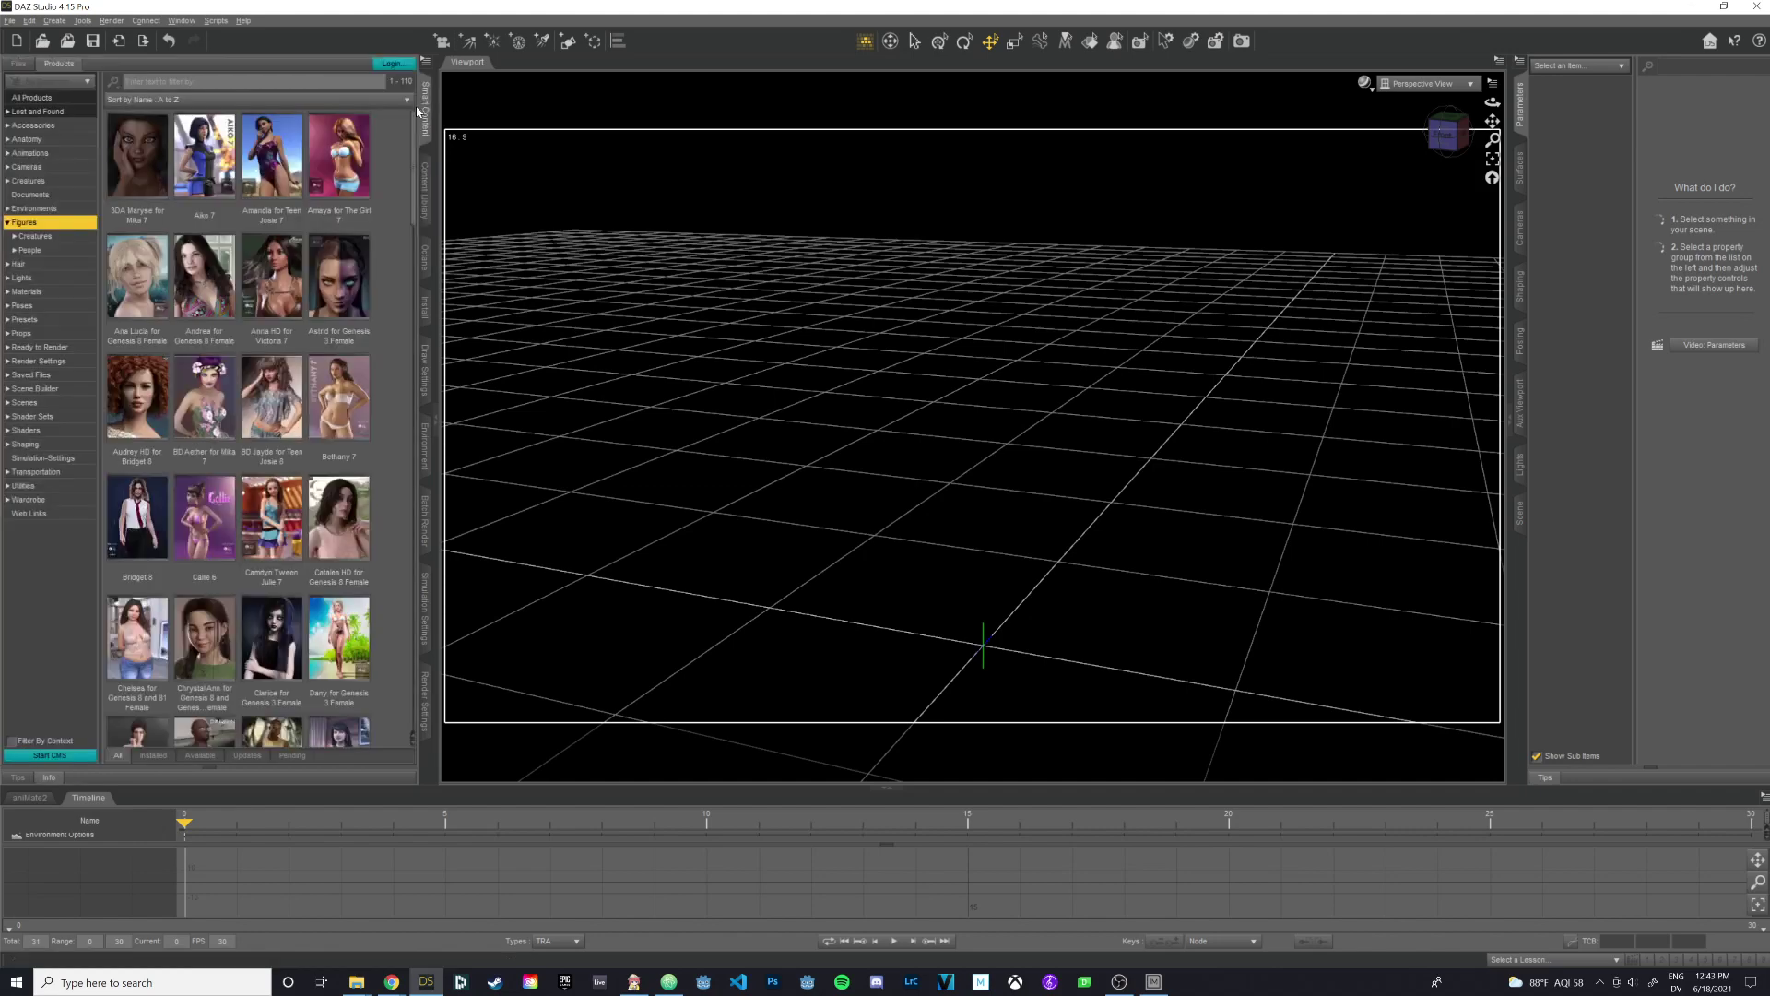
Open Preferences' Content settings and the Content Directory Manager, then cancel without changes.
{"action": "left_click", "coordinate": [10, 21]}
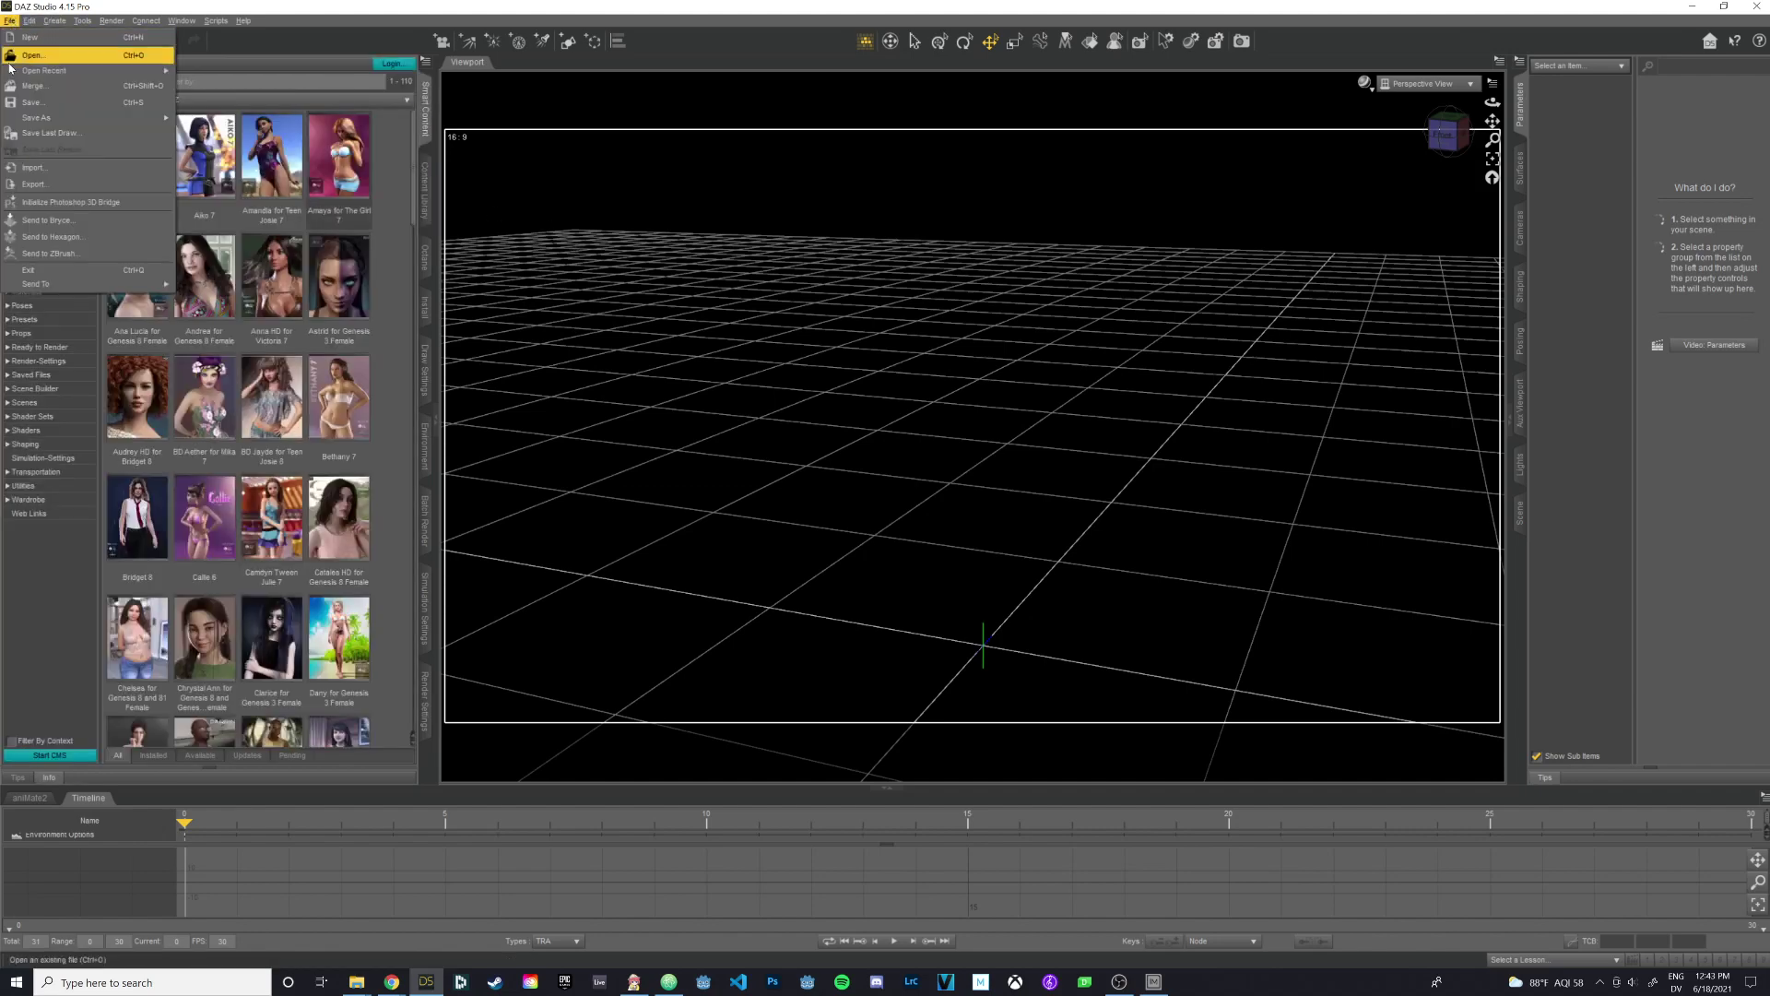
{"action": "mouse_move", "coordinate": [30, 21]}
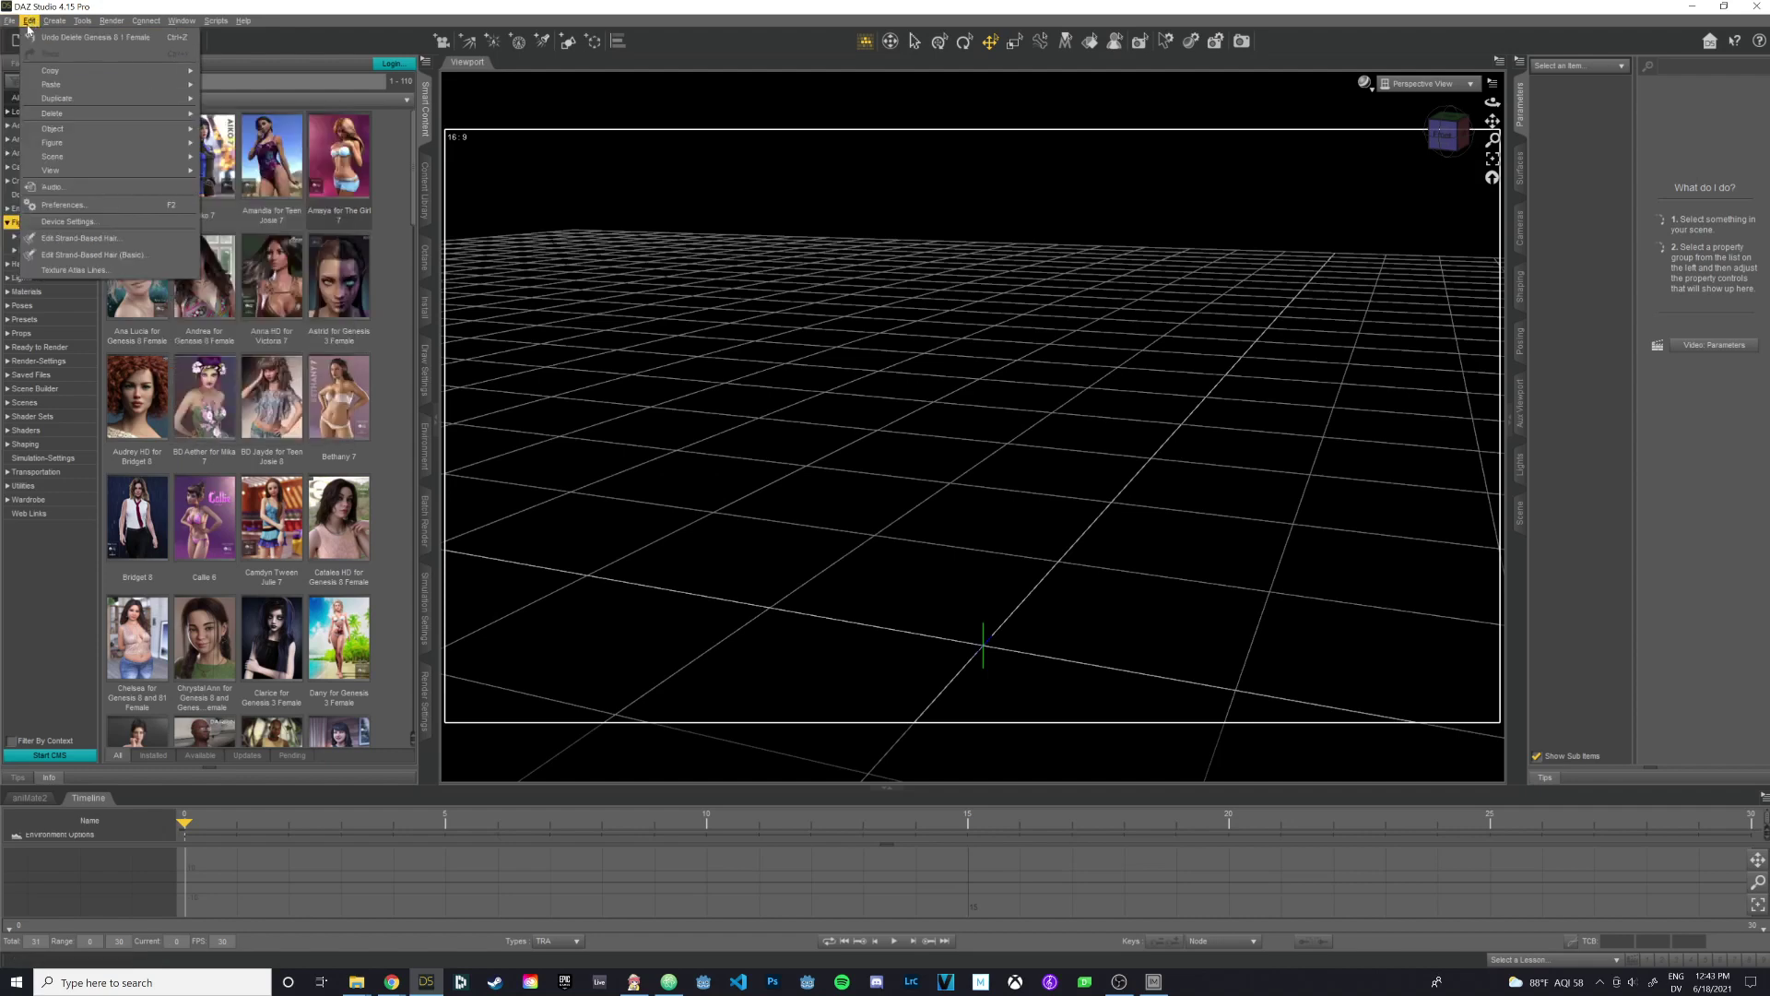
{"action": "left_click", "coordinate": [76, 207]}
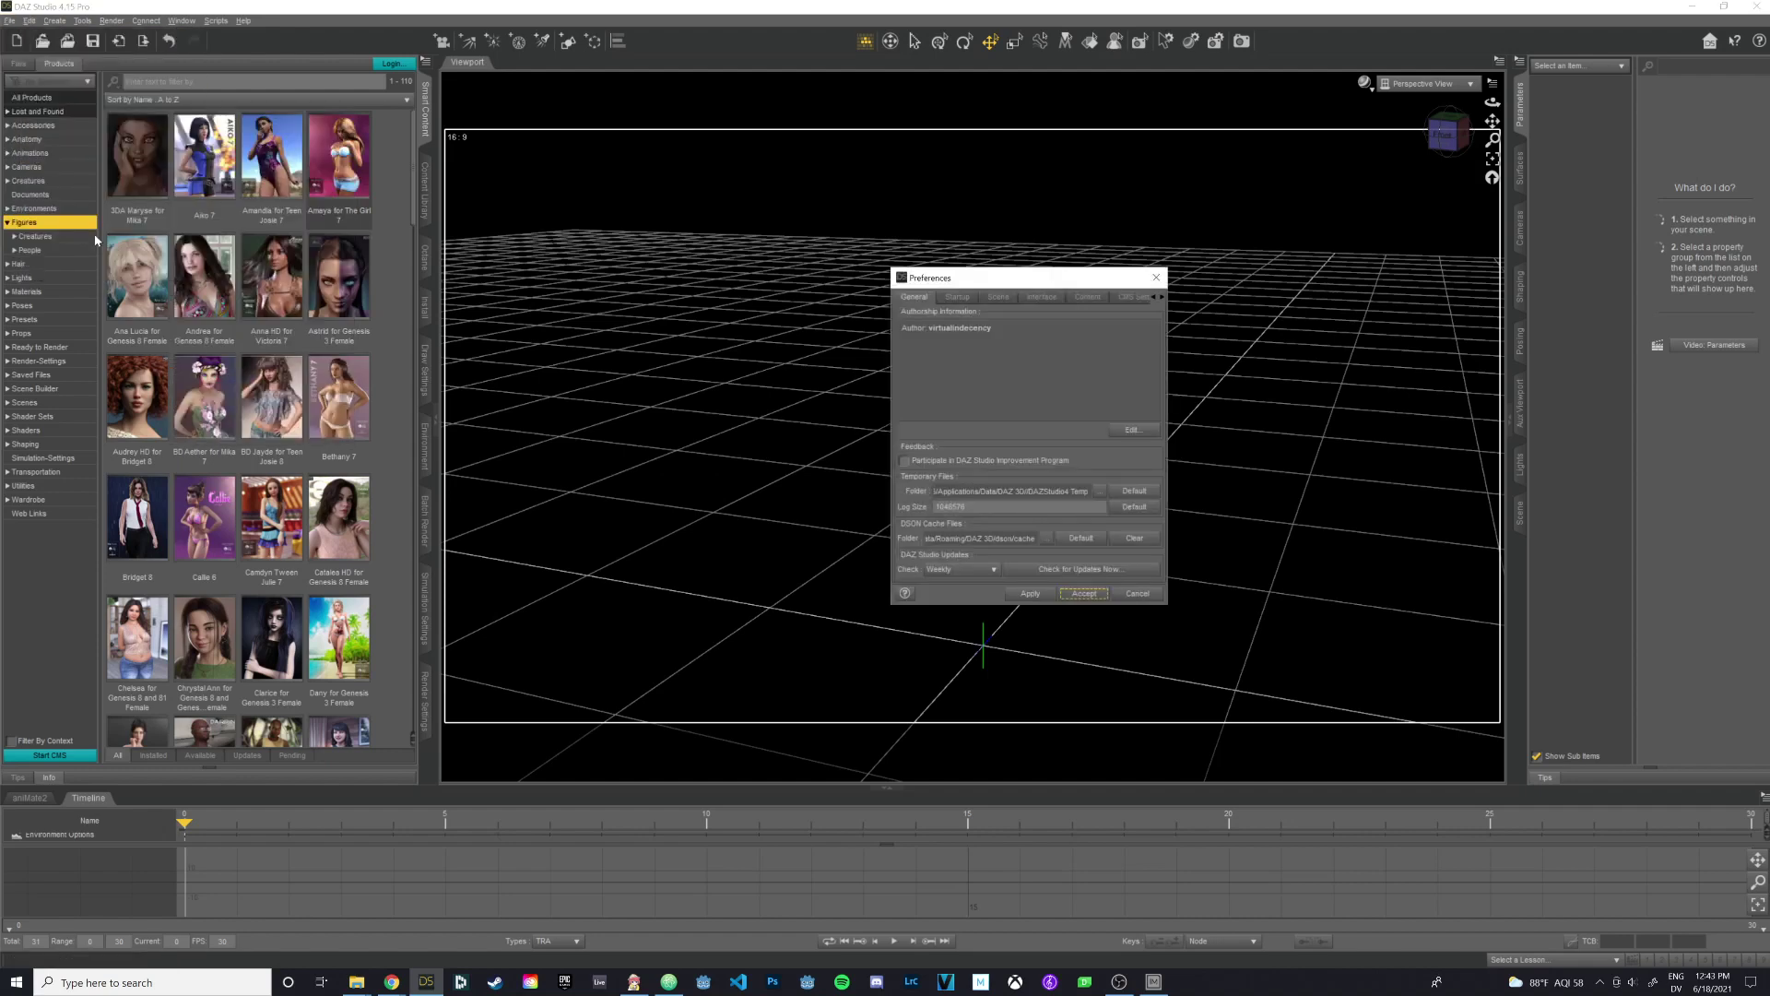
{"action": "left_click", "coordinate": [1088, 298]}
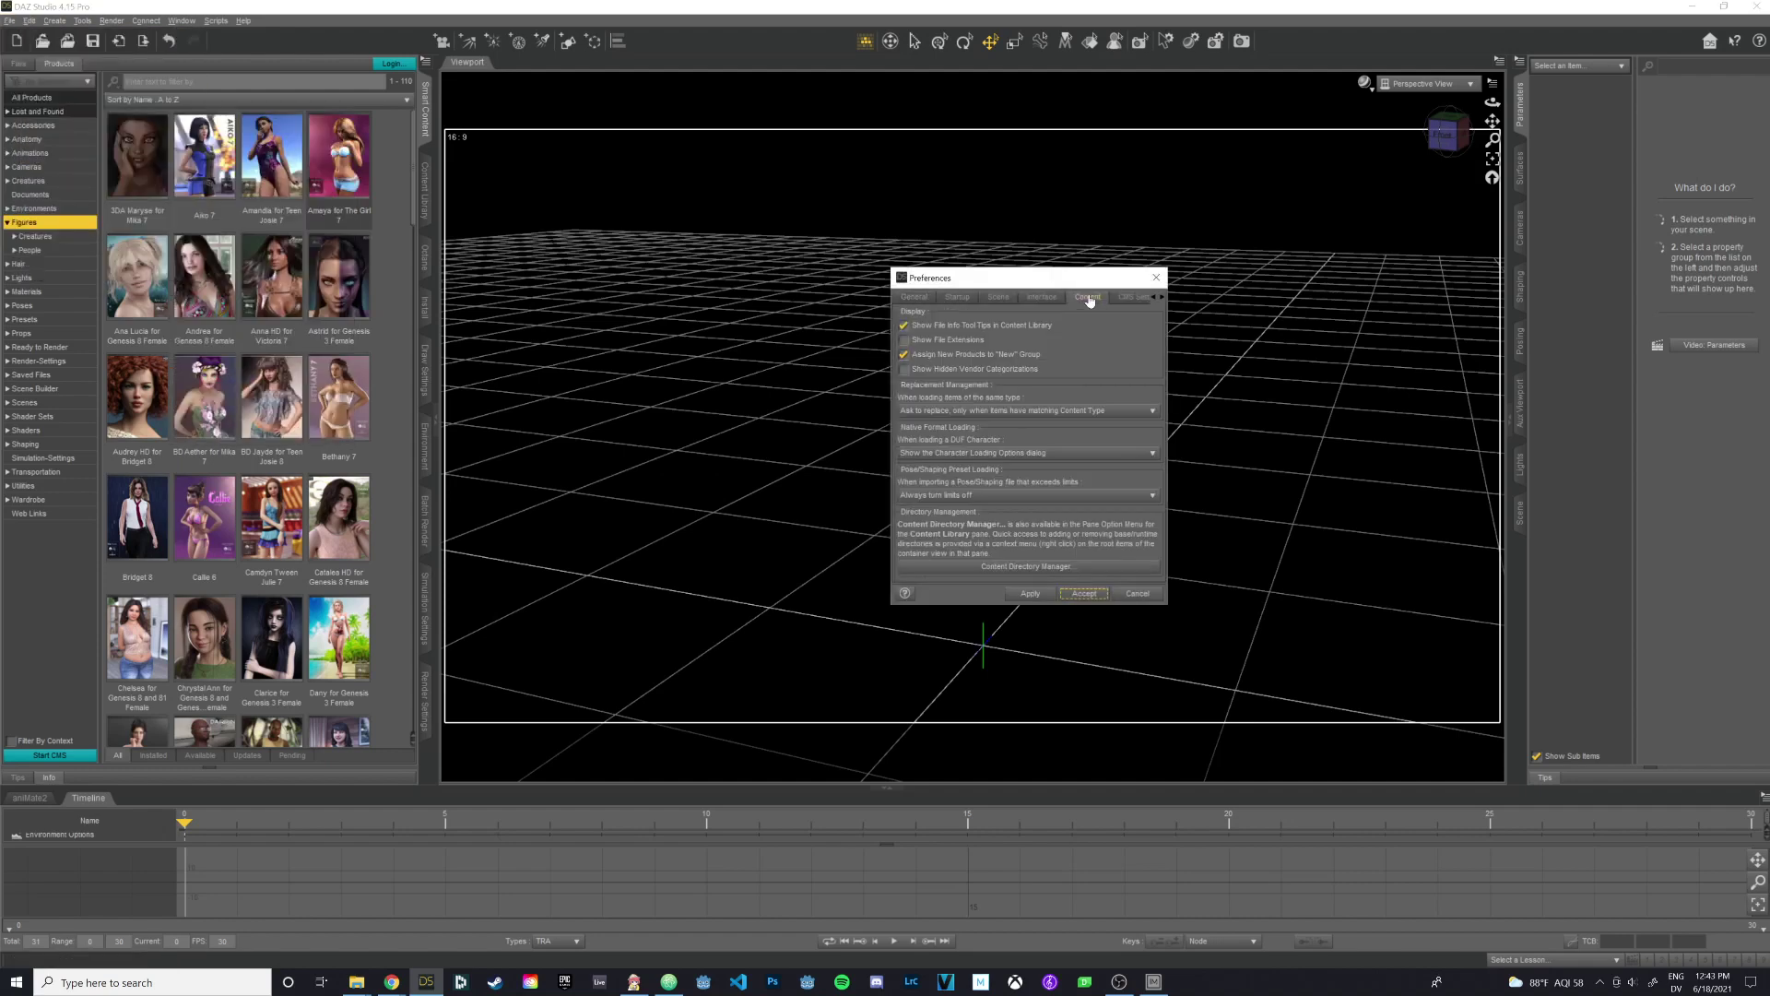
{"action": "left_click", "coordinate": [1049, 571]}
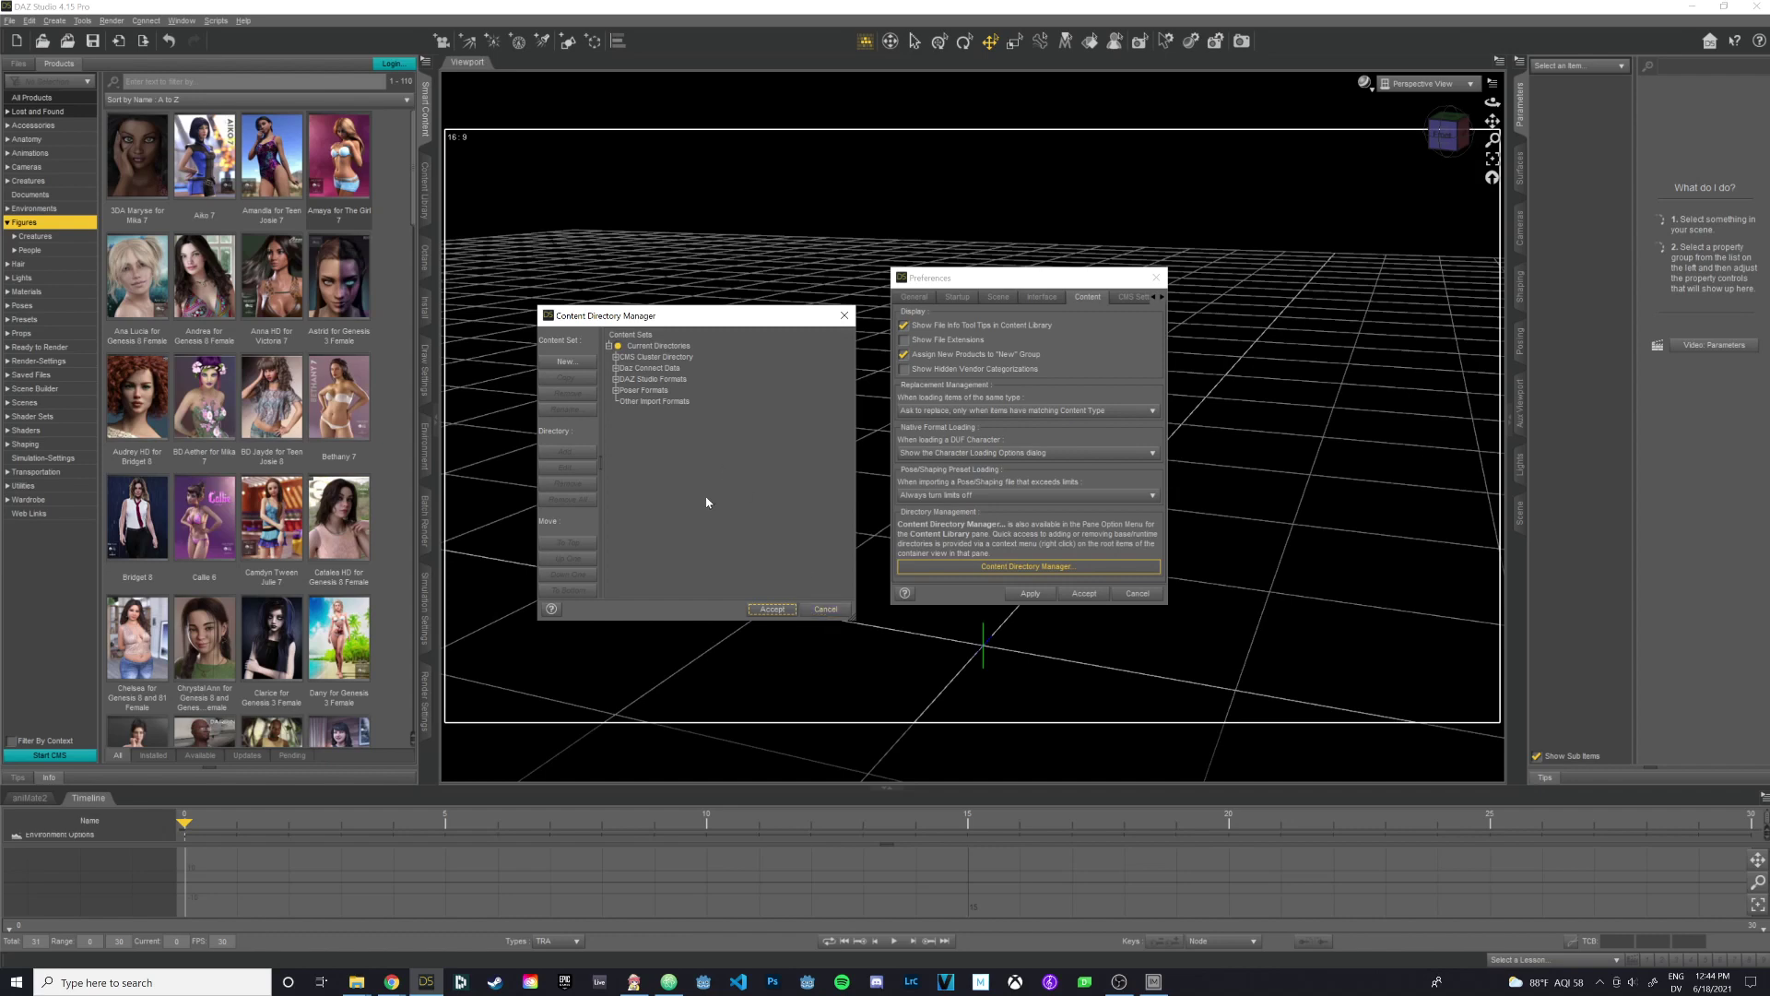
{"action": "left_click", "coordinate": [816, 616]}
{"action": "left_click", "coordinate": [1156, 278]}
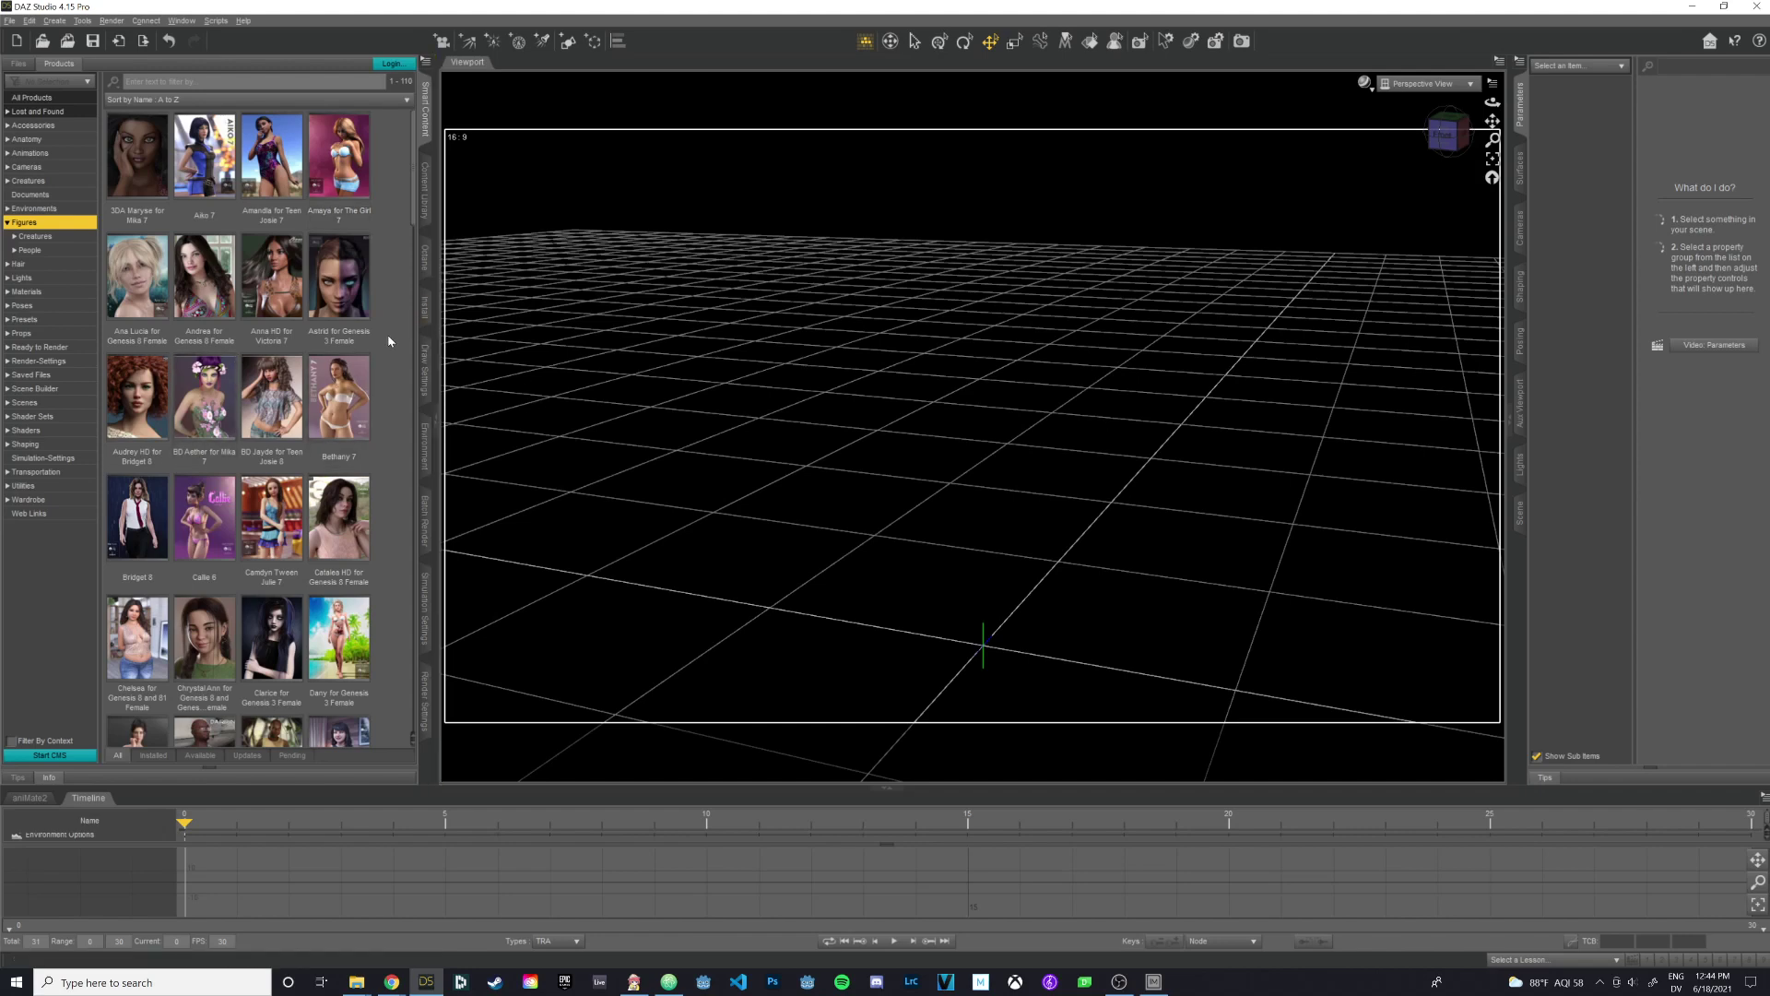
{"action": "scroll", "coordinate": [387, 336], "scroll_direction": "down", "scroll_amount": 3}
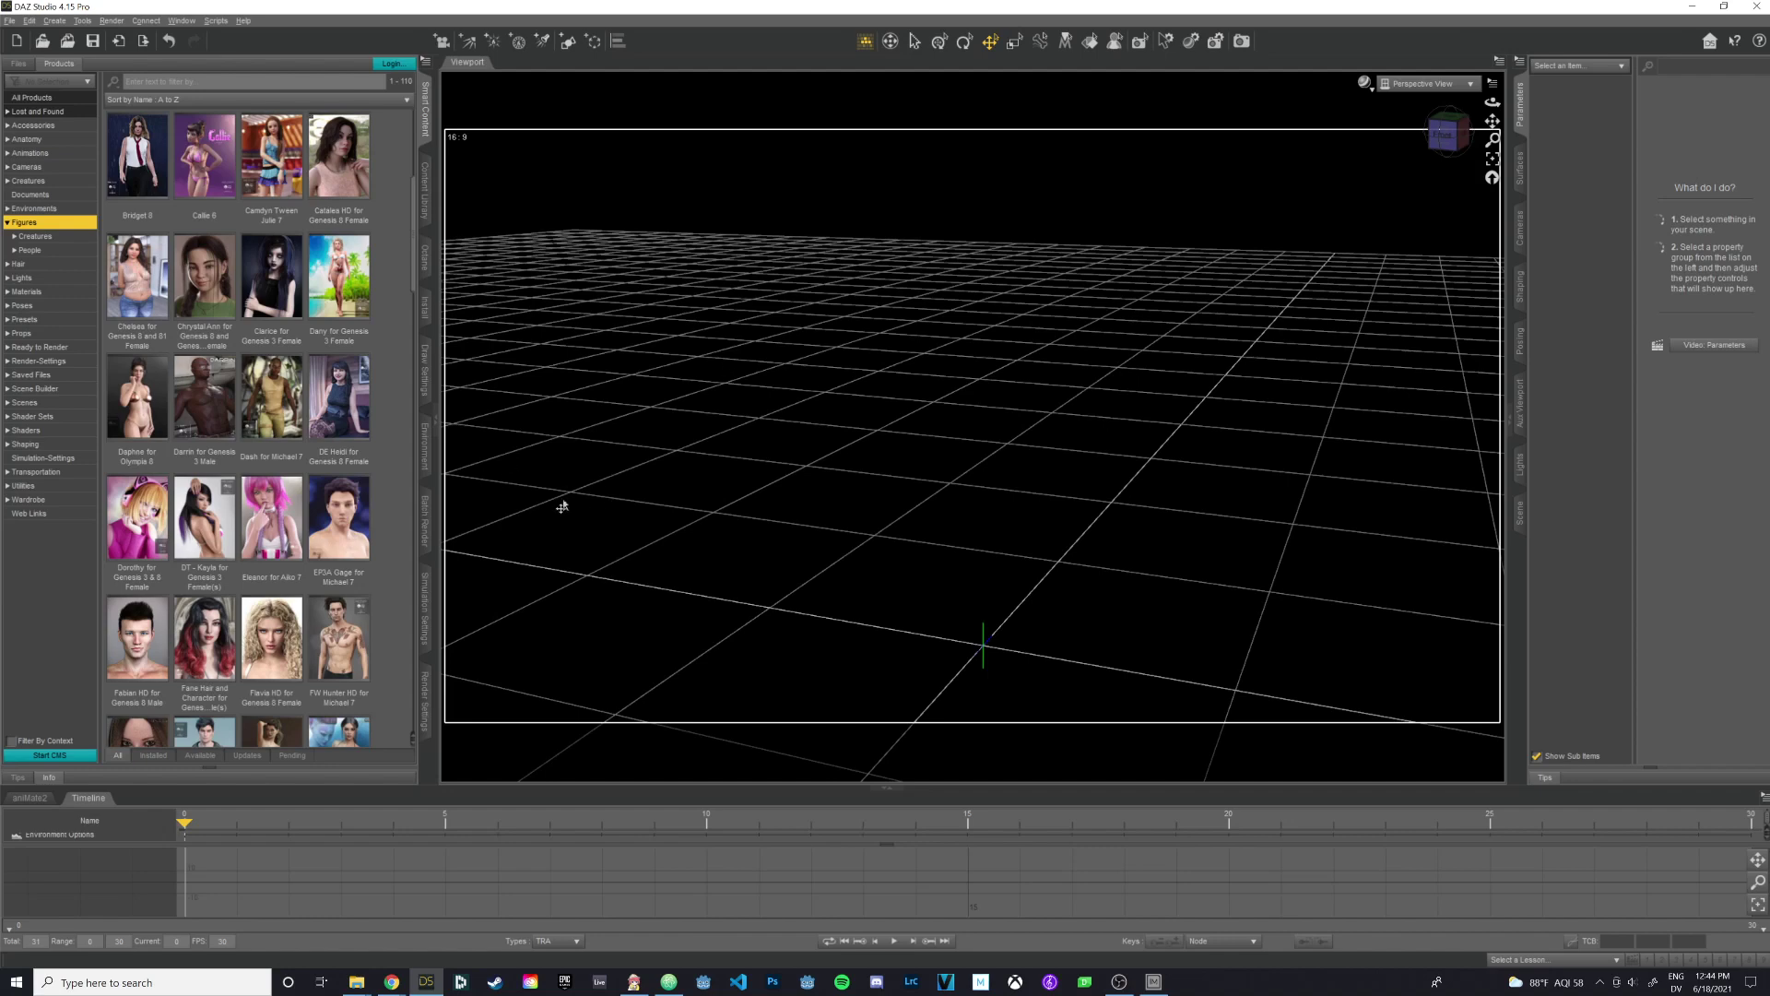
{"action": "scroll", "coordinate": [395, 485], "scroll_direction": "up", "scroll_amount": 3}
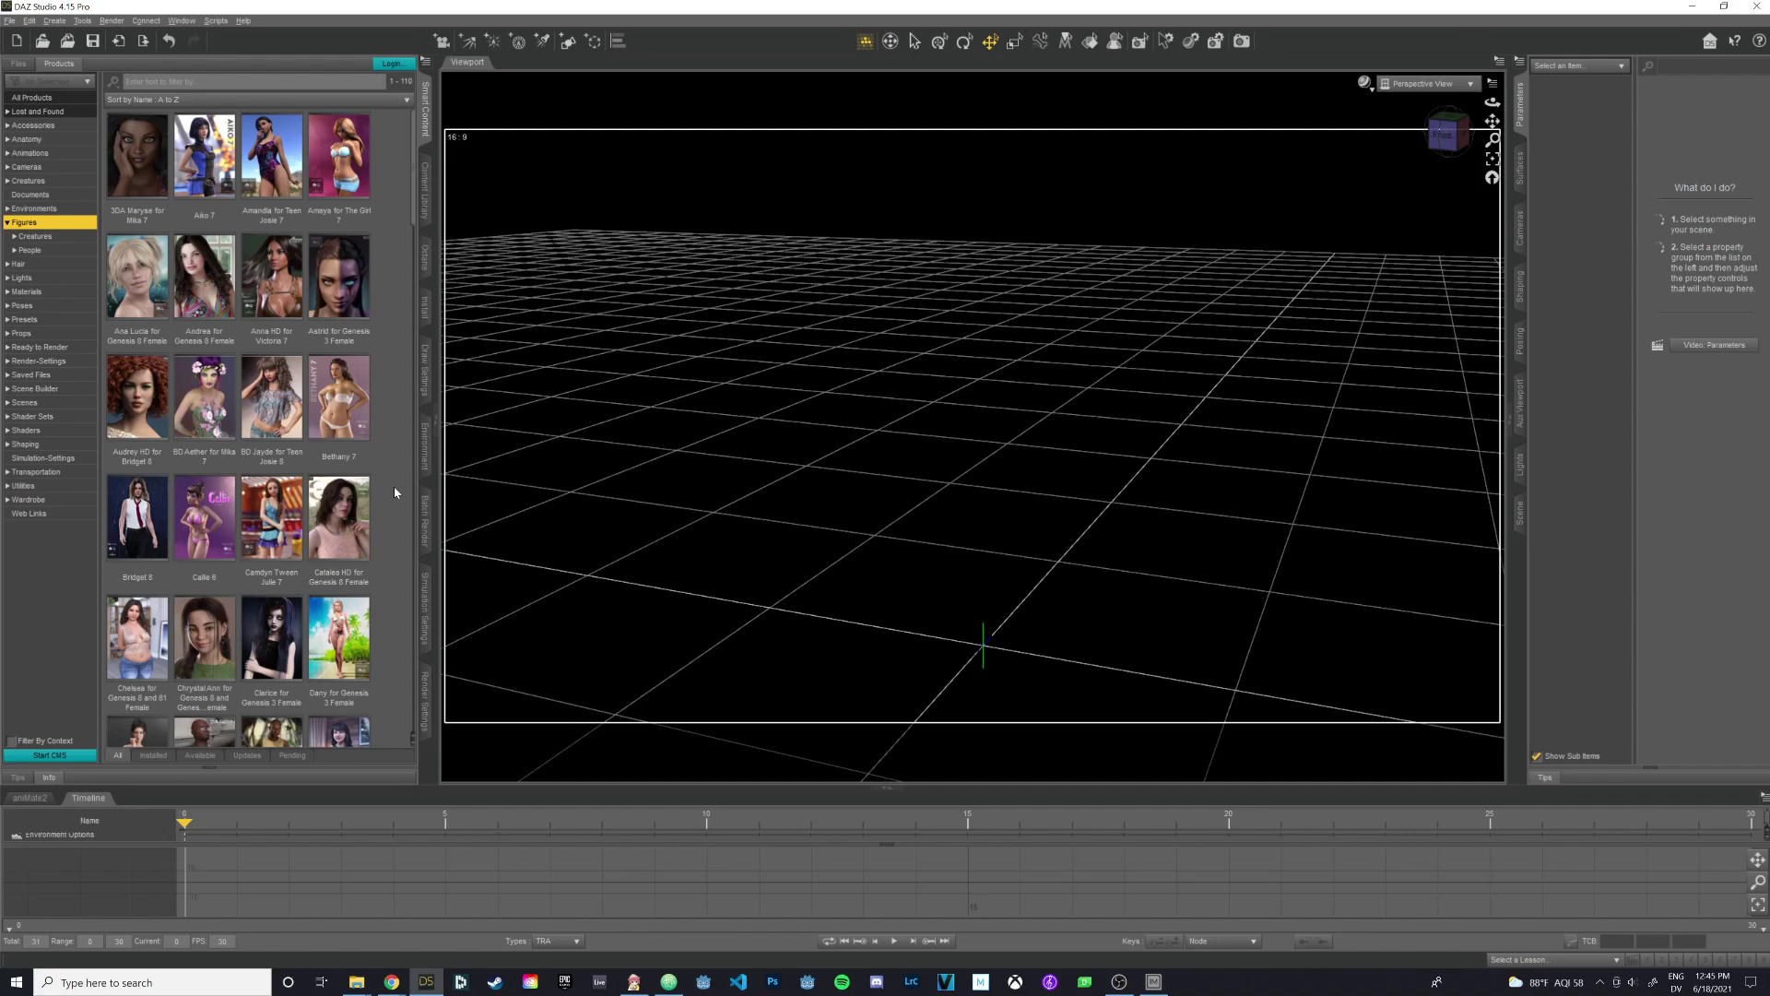
{"action": "scroll", "coordinate": [393, 490], "scroll_direction": "down", "scroll_amount": 5}
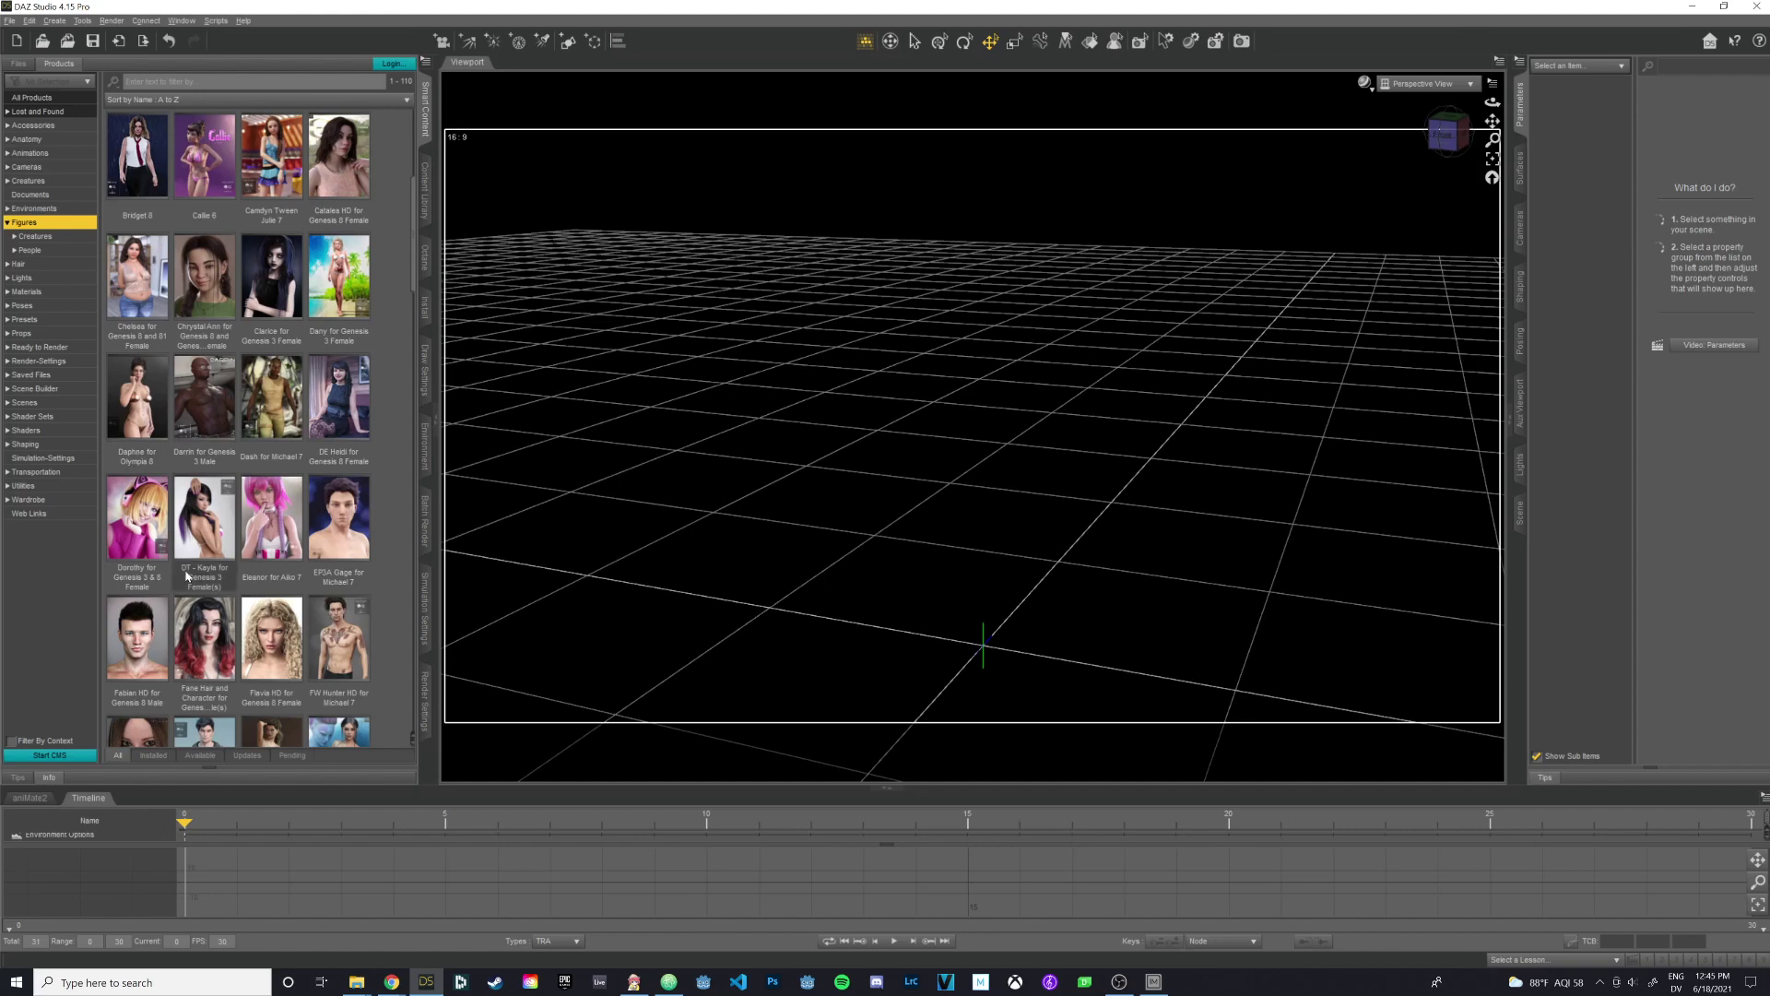
Load Daphne for Olympia 8 and select her in the Parameters pane with groups collapsed.
{"action": "double_click", "coordinate": [145, 379]}
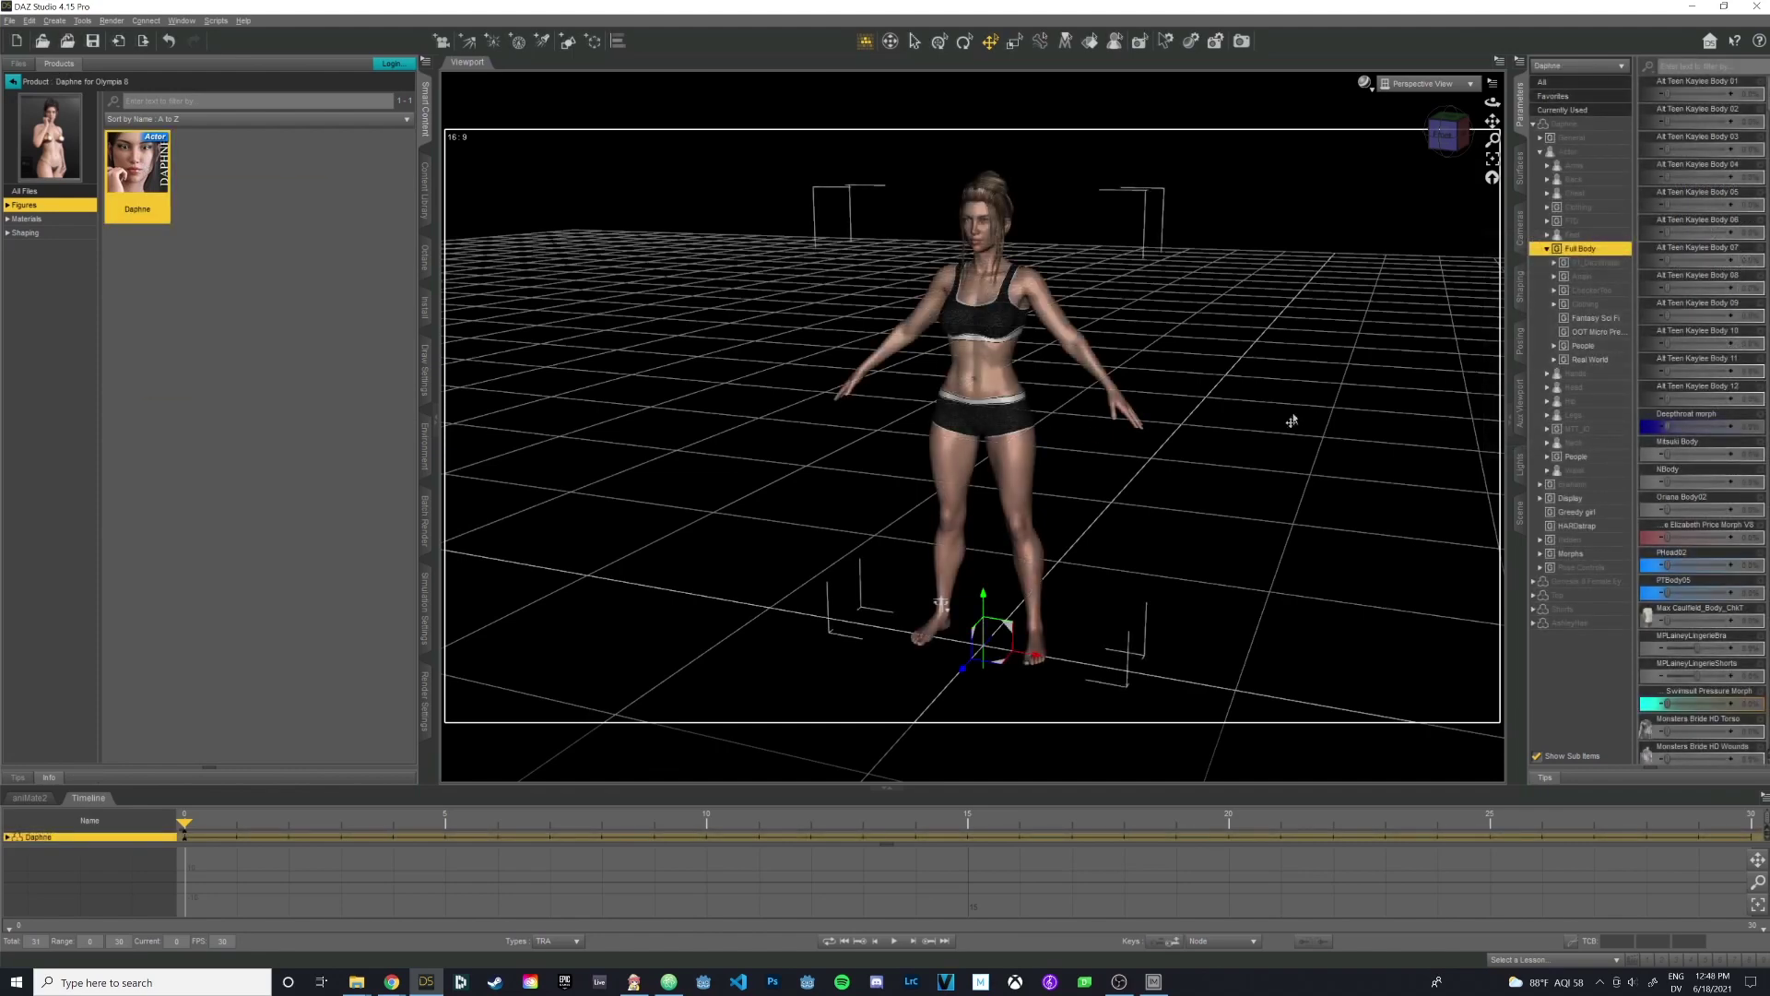
{"action": "left_click", "coordinate": [1269, 313]}
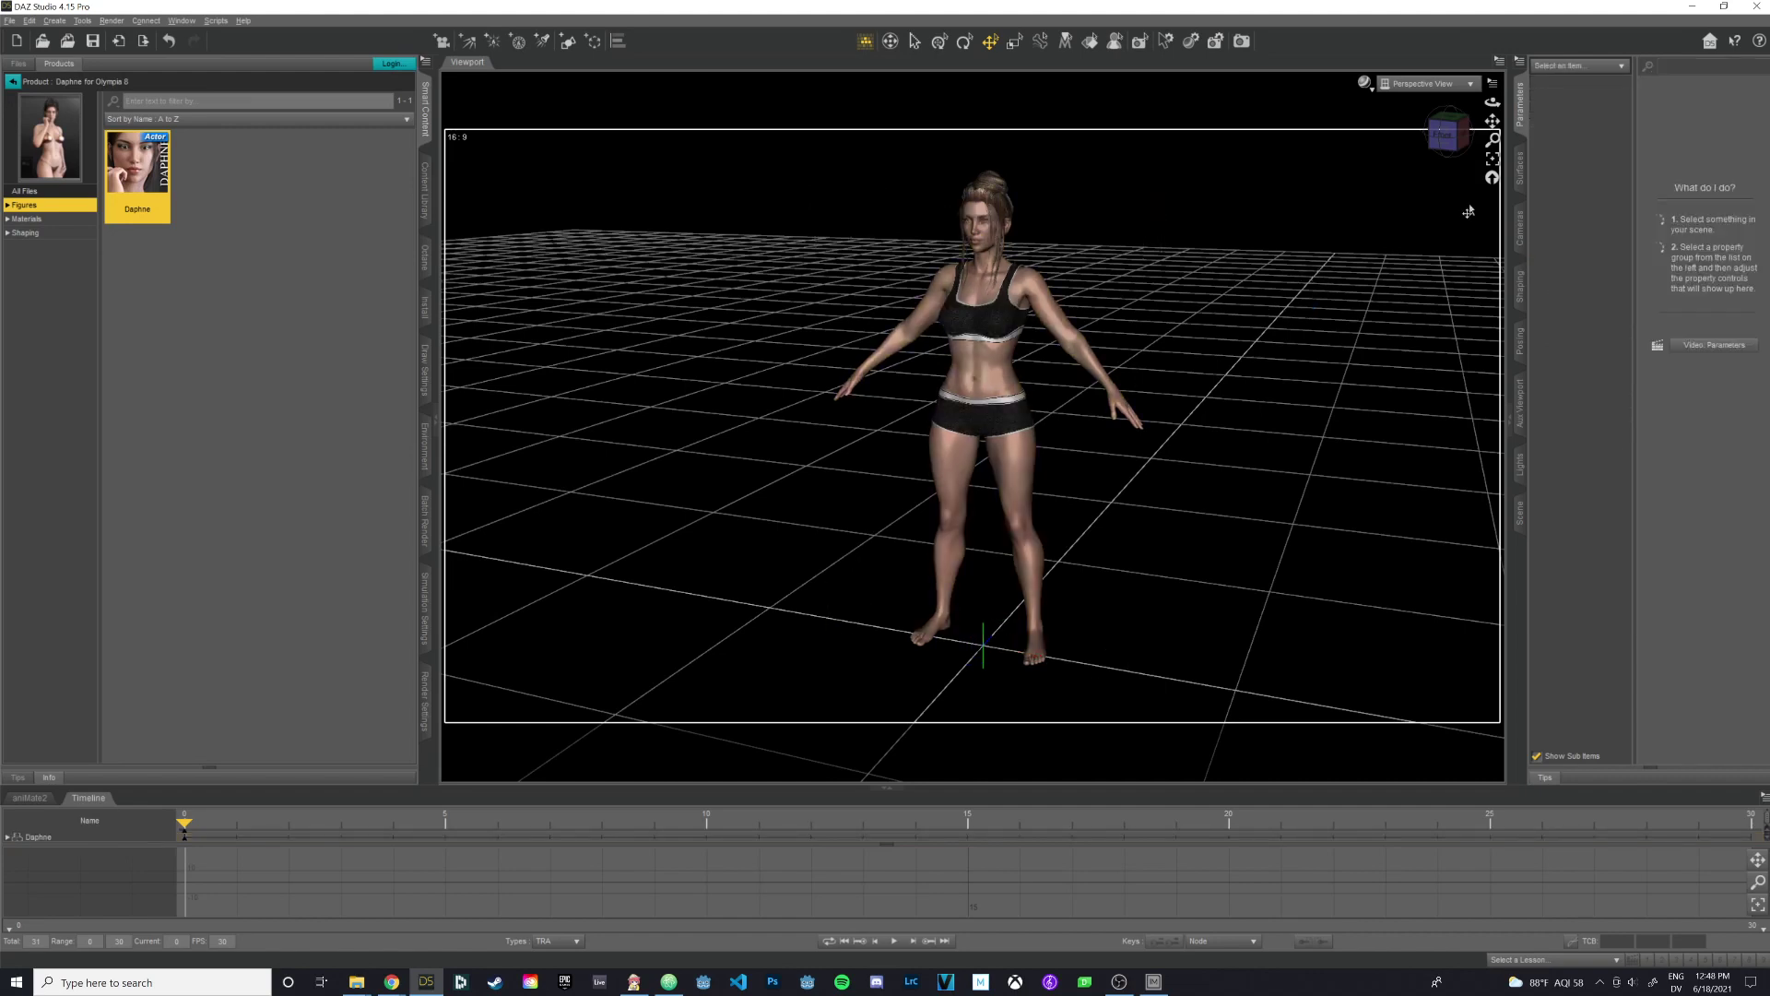
{"action": "left_click", "coordinate": [1556, 68]}
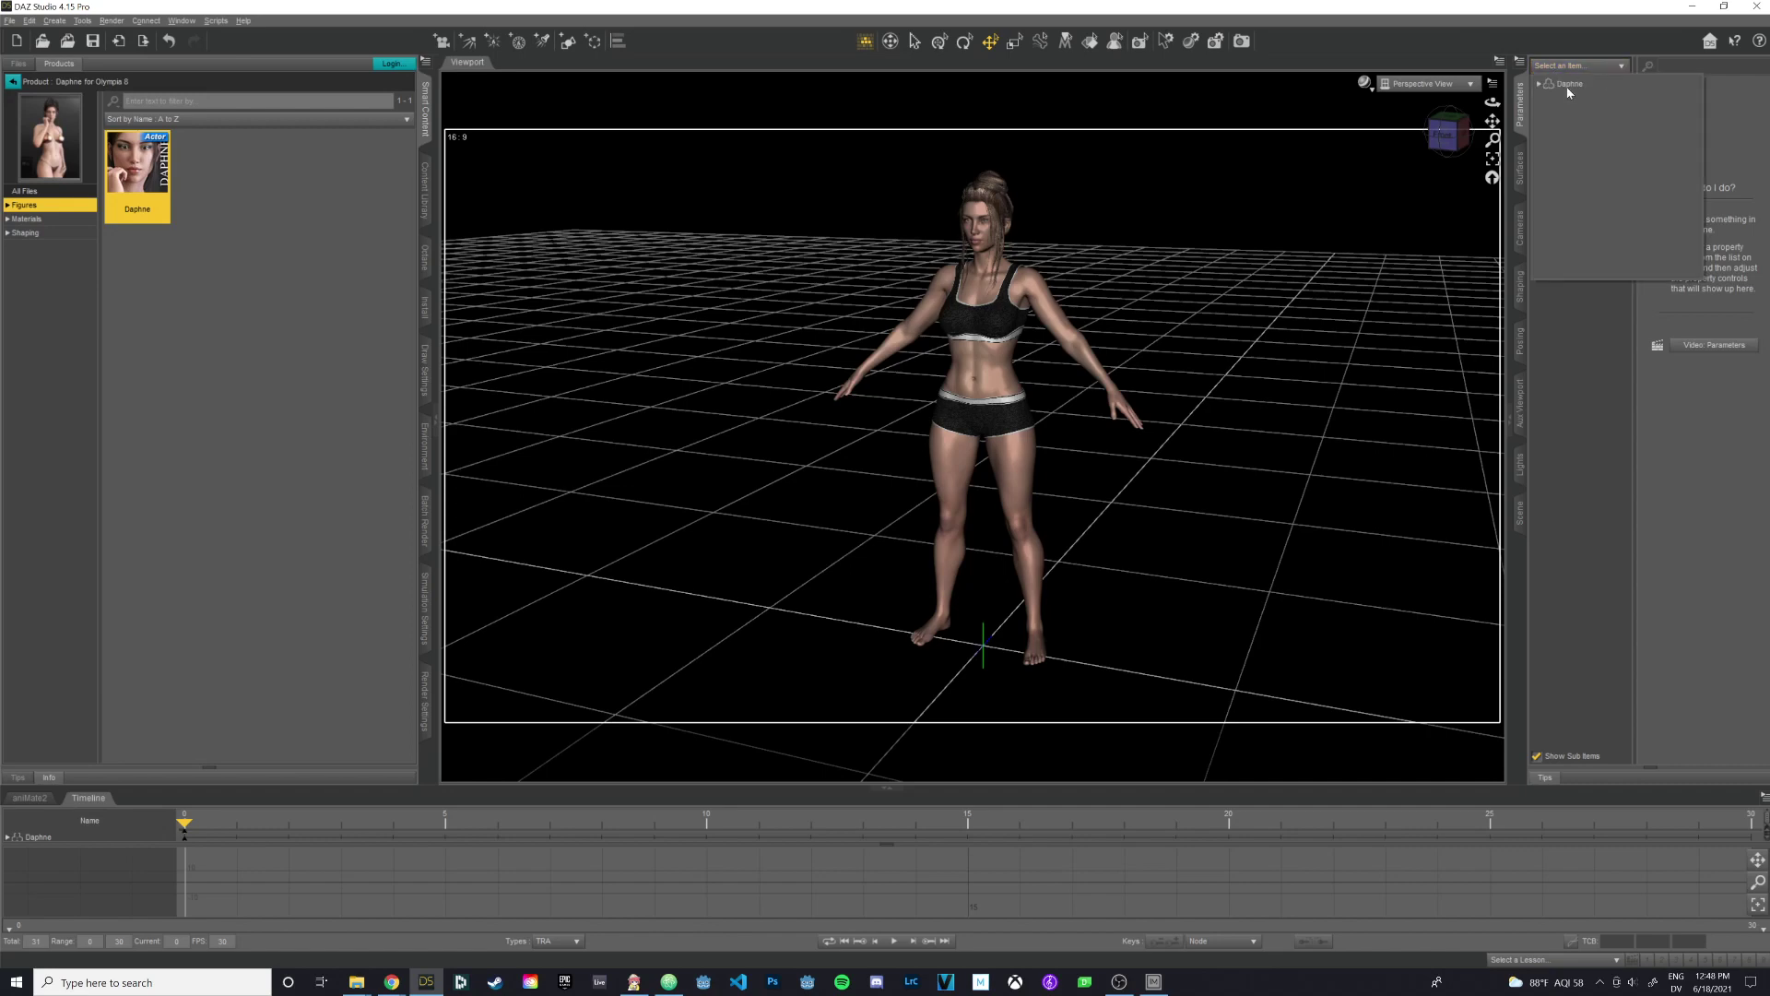
{"action": "left_click", "coordinate": [1568, 84]}
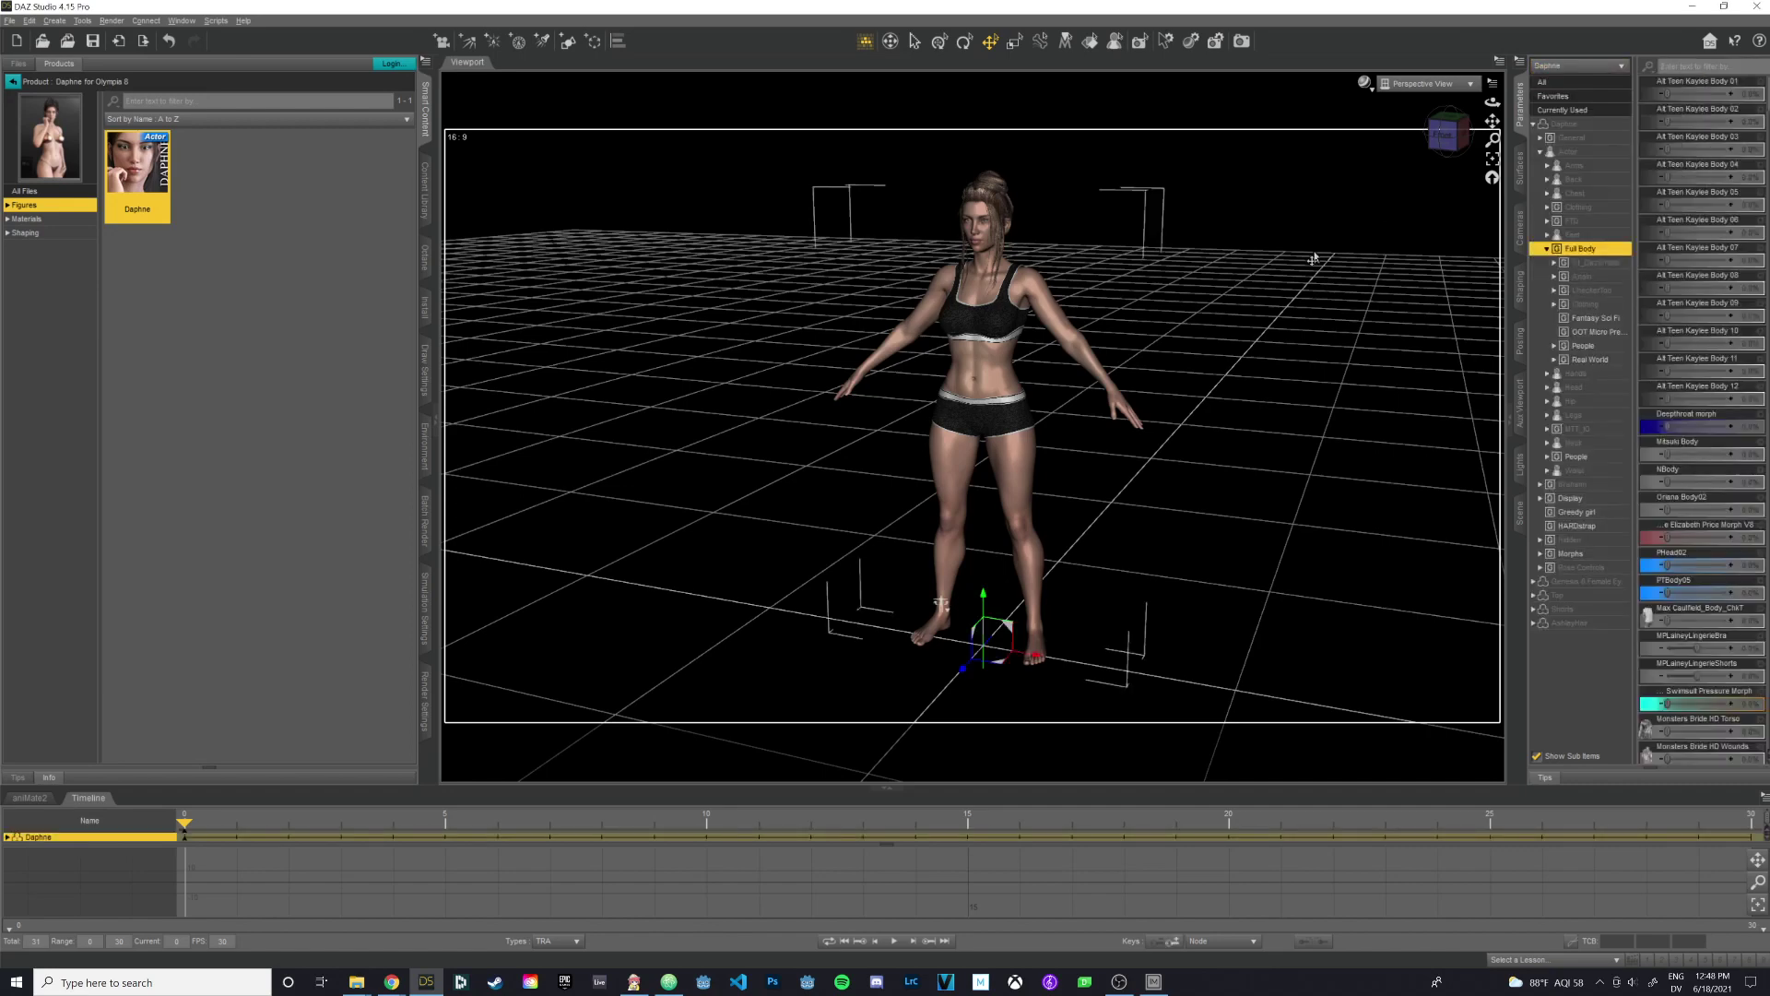
{"action": "left_click", "coordinate": [1533, 126]}
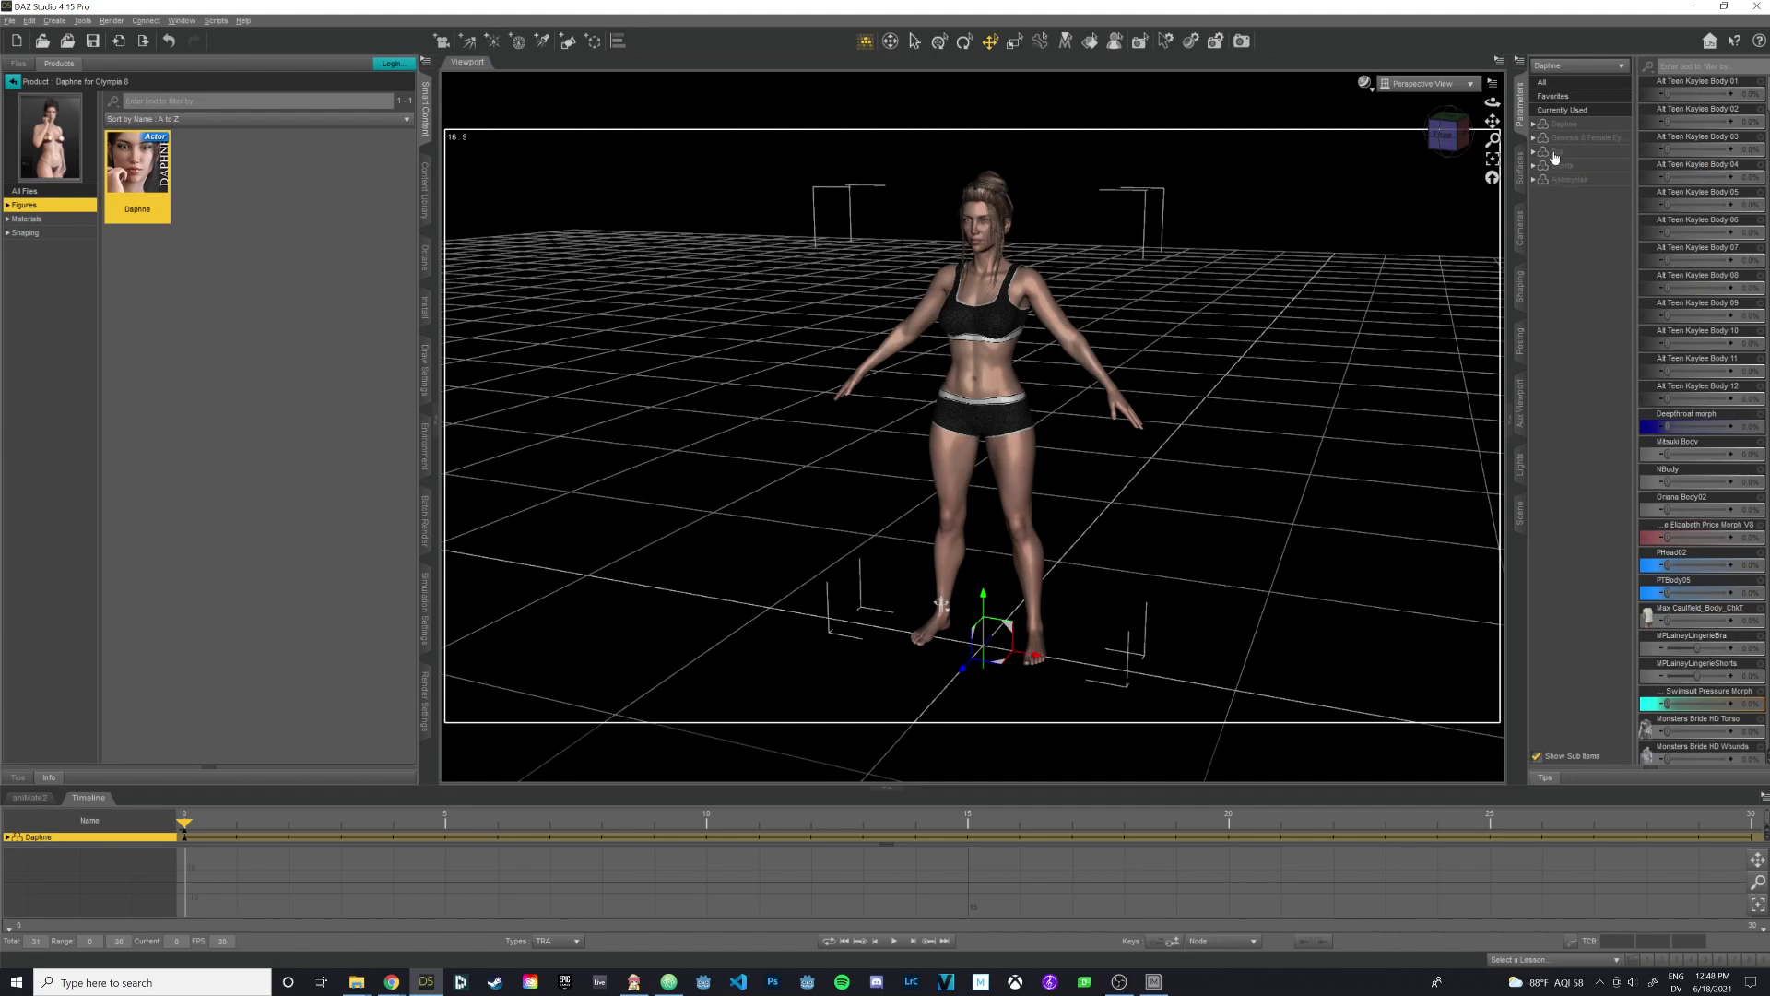
Expand Daphne's parameter groups, open the People morph category and scroll its sliders.
{"action": "left_click", "coordinate": [1534, 126]}
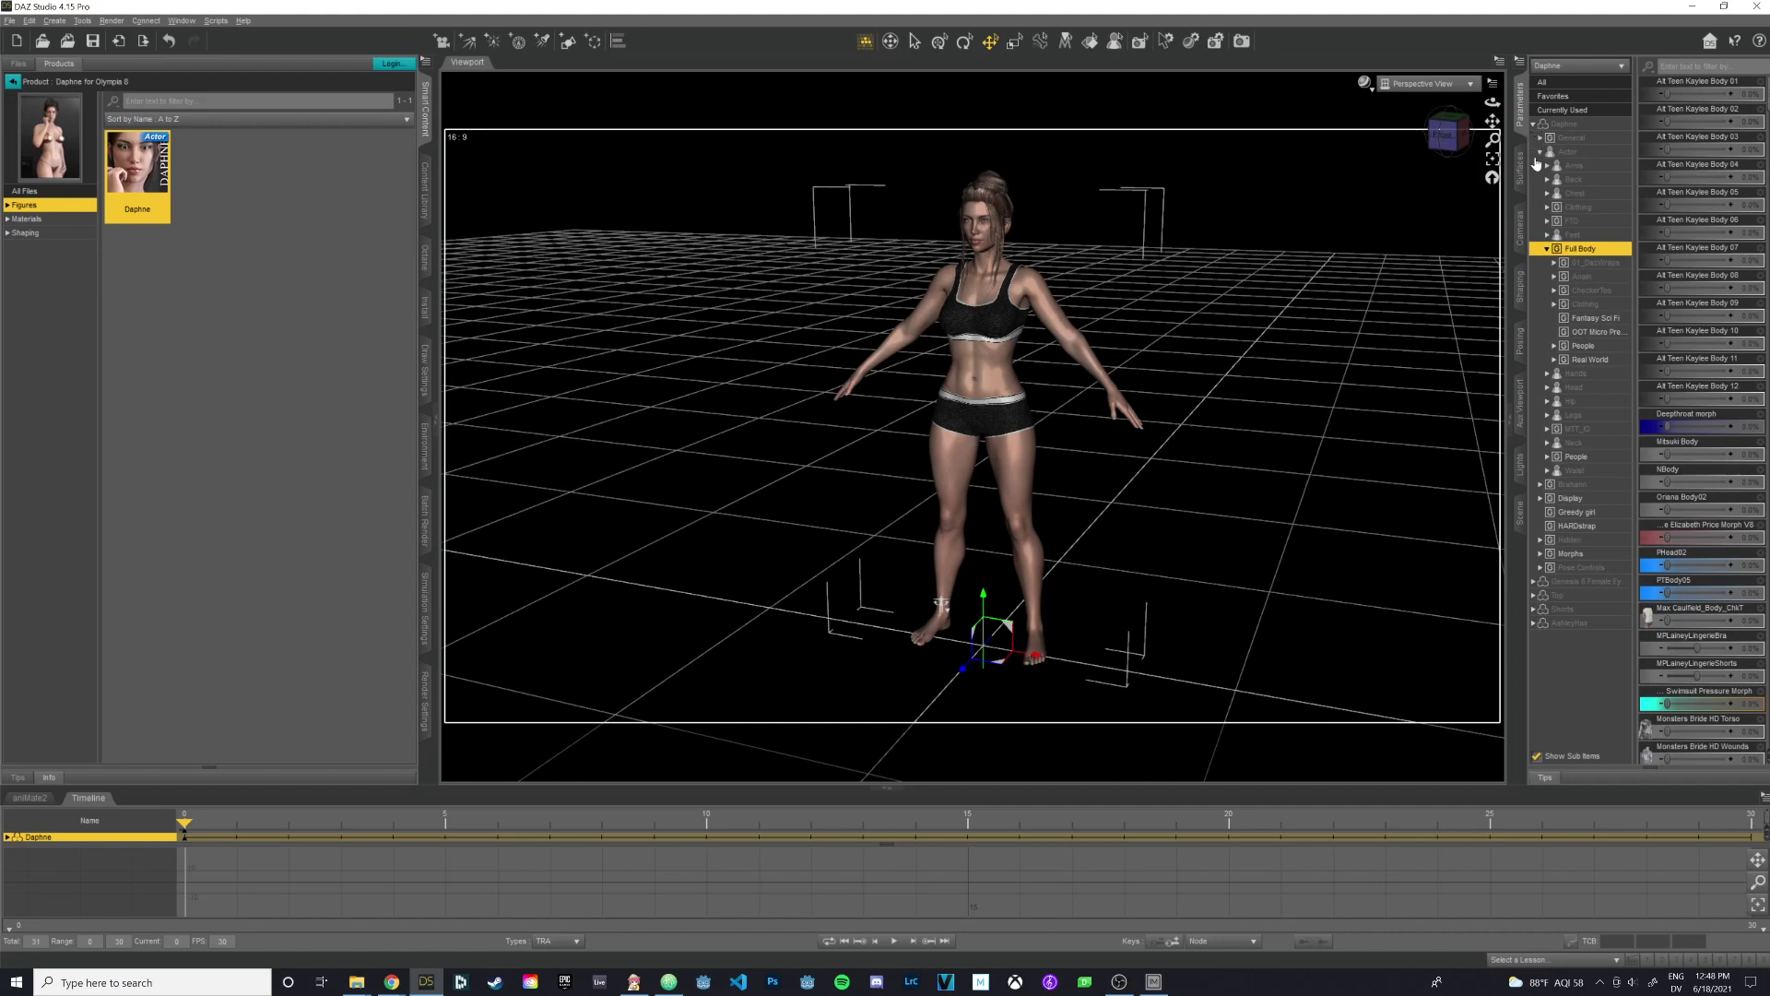
{"action": "left_click", "coordinate": [1546, 236]}
{"action": "left_click", "coordinate": [1546, 236]}
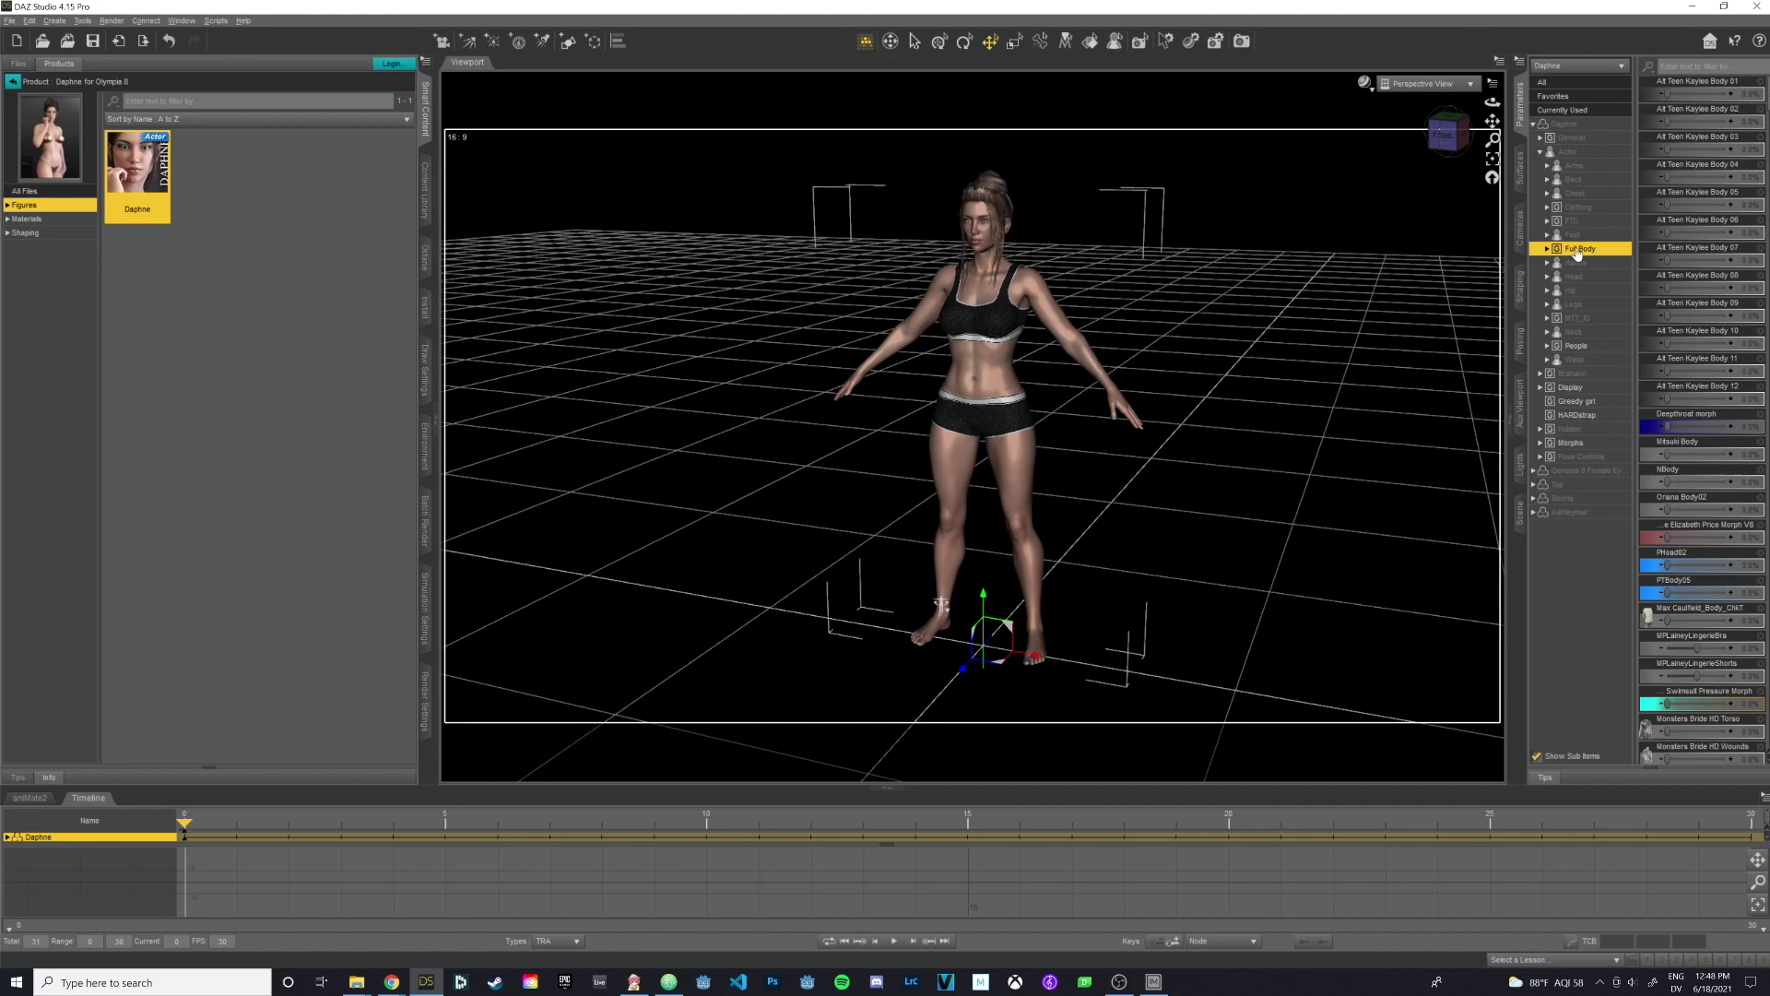
{"action": "left_click", "coordinate": [1574, 346]}
{"action": "double_click", "coordinate": [1573, 346]}
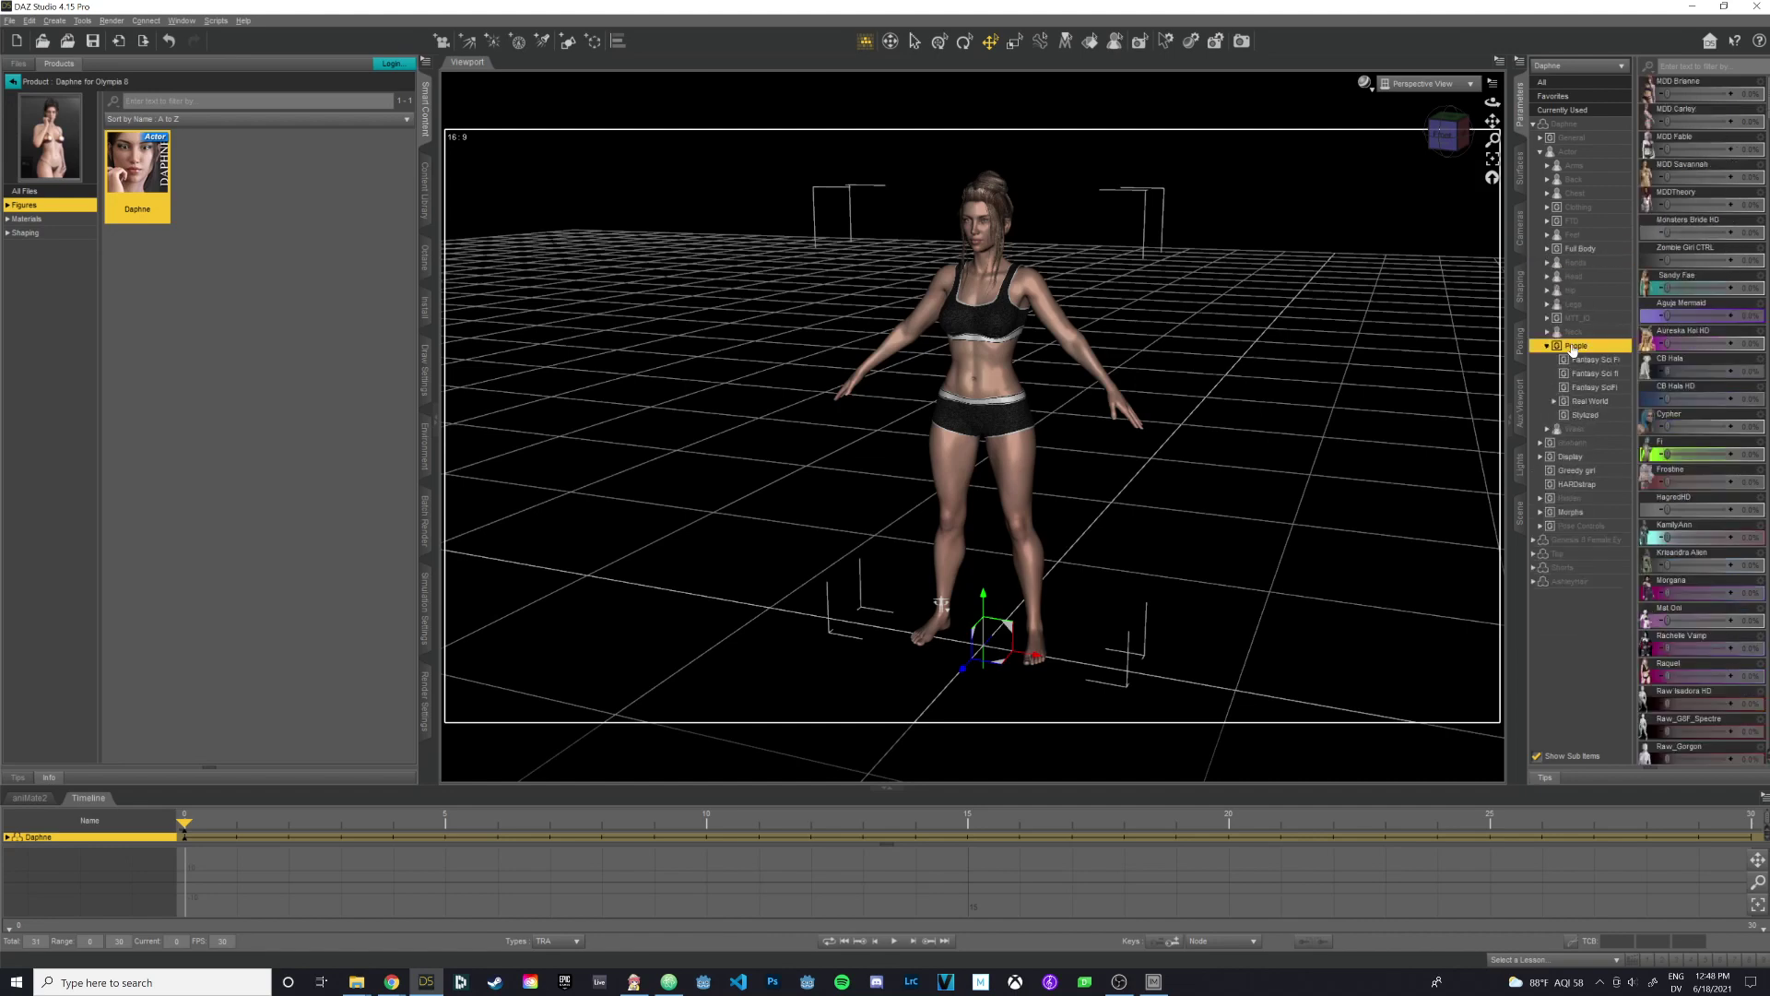
{"action": "scroll", "coordinate": [1692, 422], "scroll_direction": "down", "scroll_amount": 5}
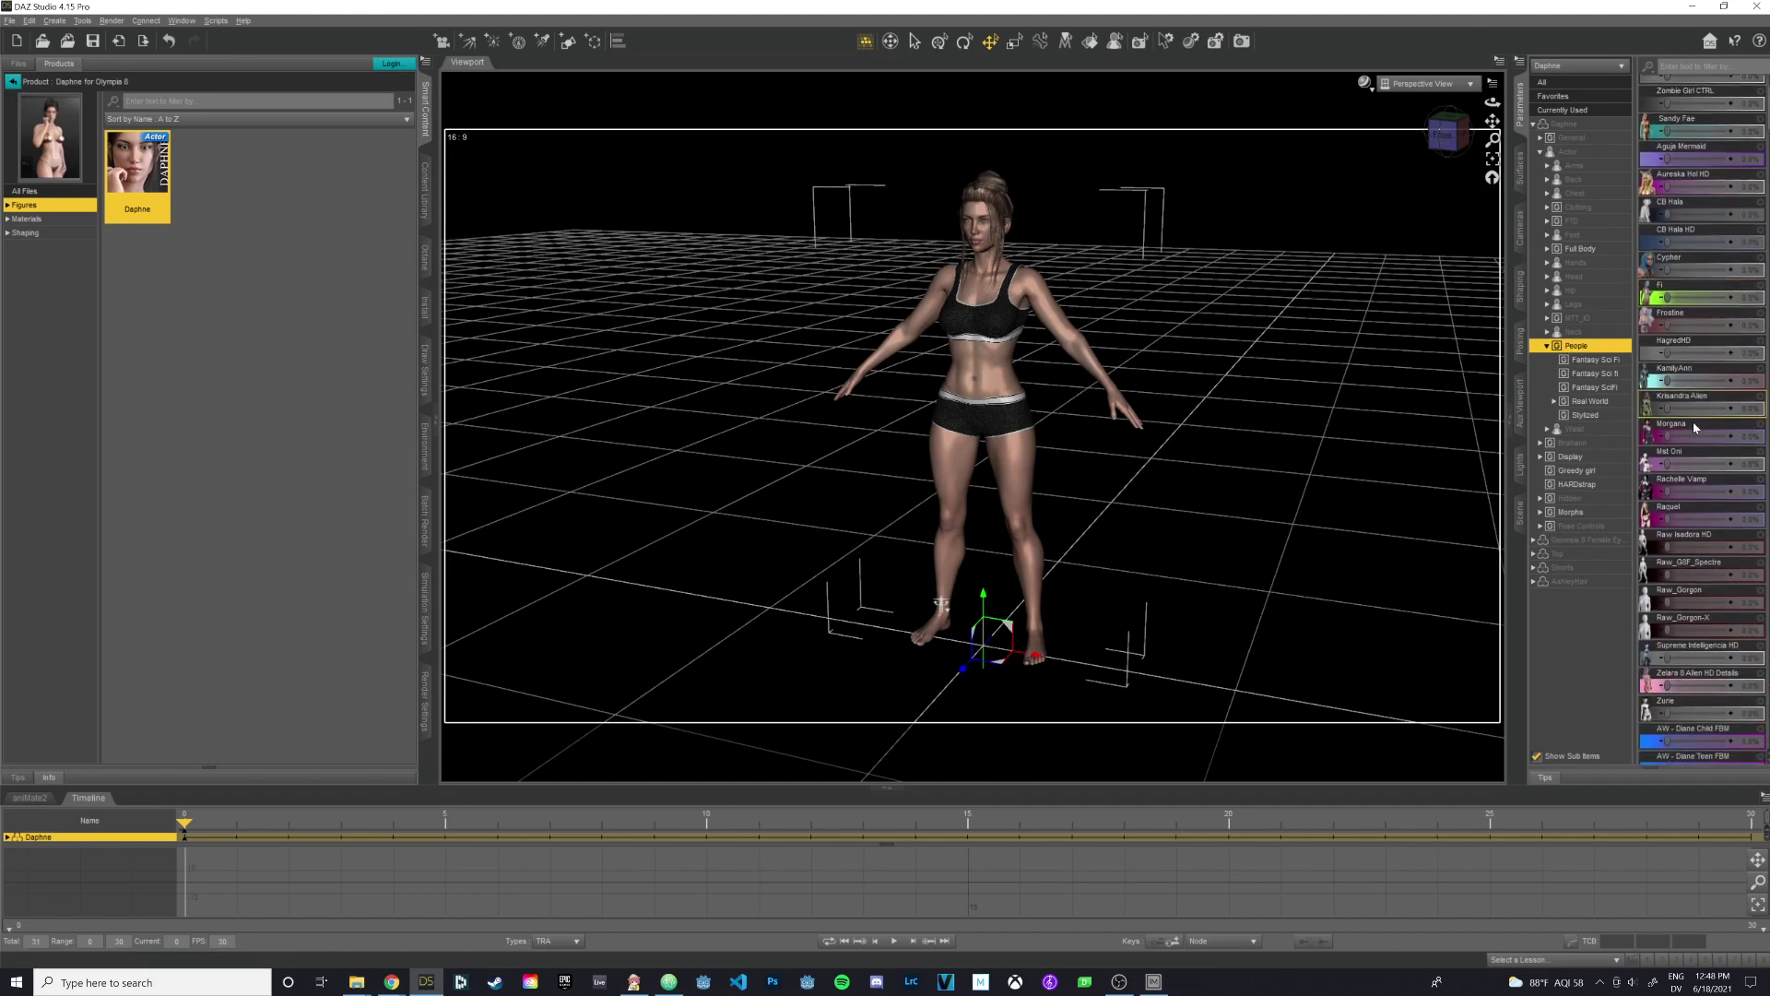
{"action": "scroll", "coordinate": [1692, 426], "scroll_direction": "down", "scroll_amount": 1}
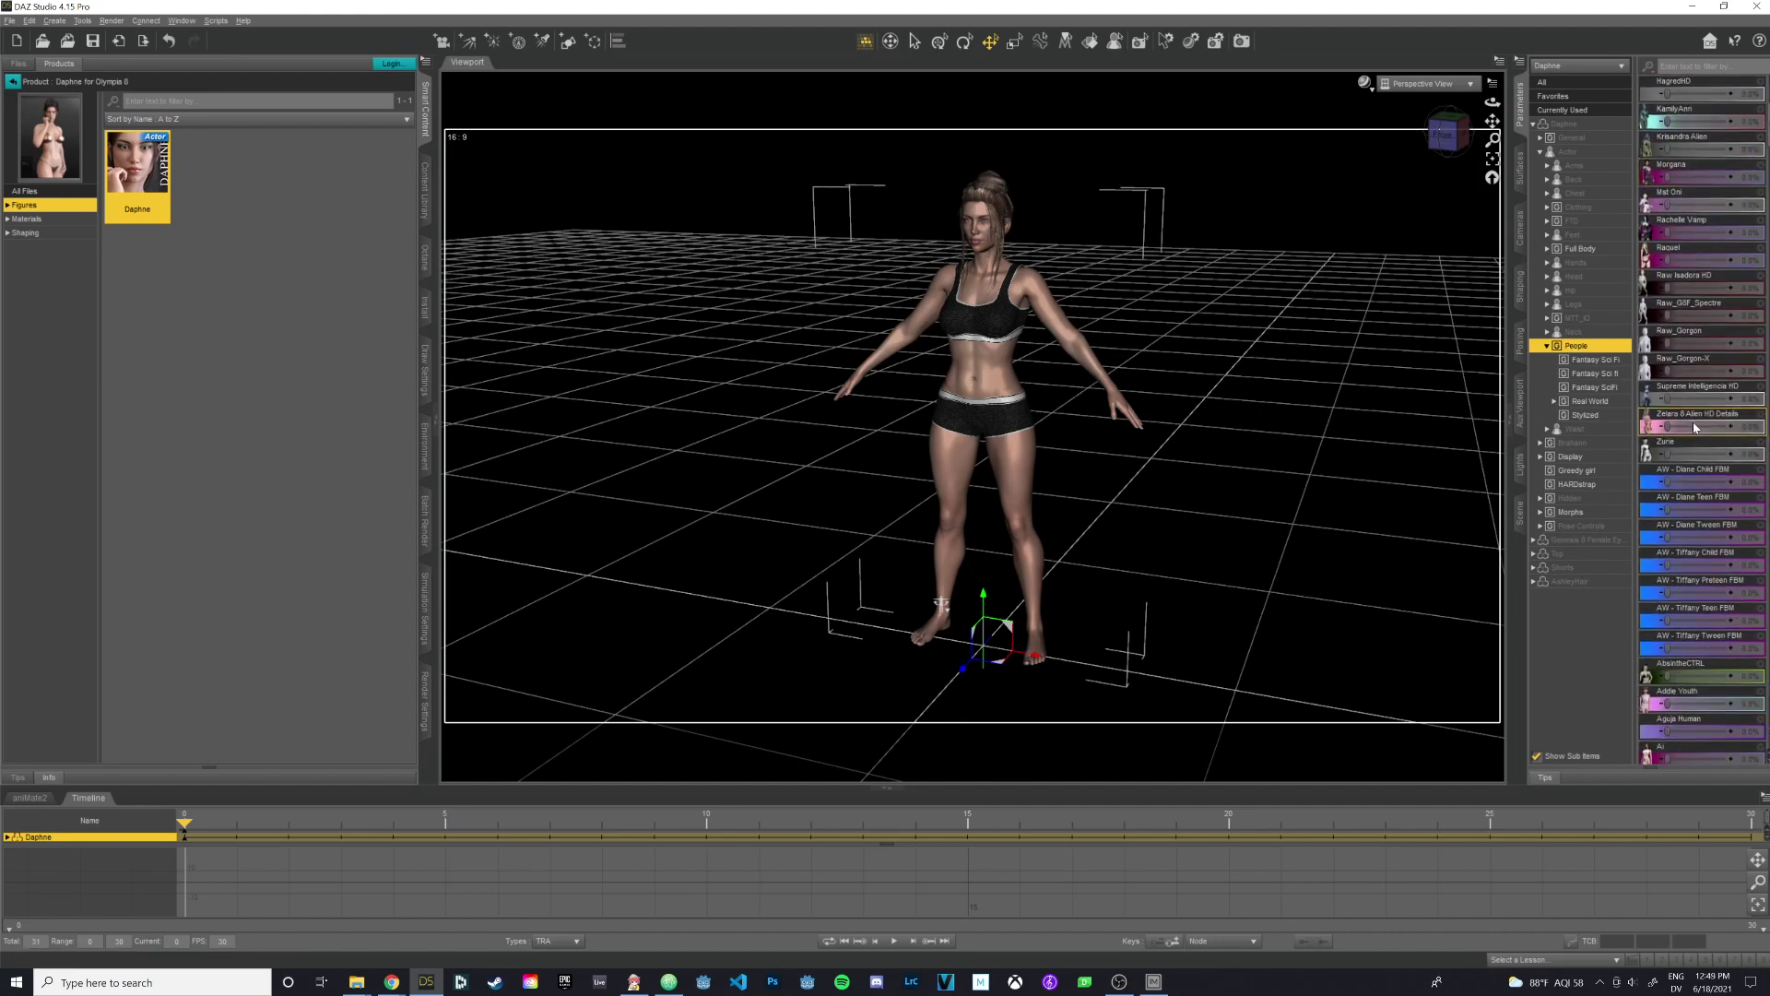
{"action": "scroll", "coordinate": [1693, 427], "scroll_direction": "down", "scroll_amount": 5}
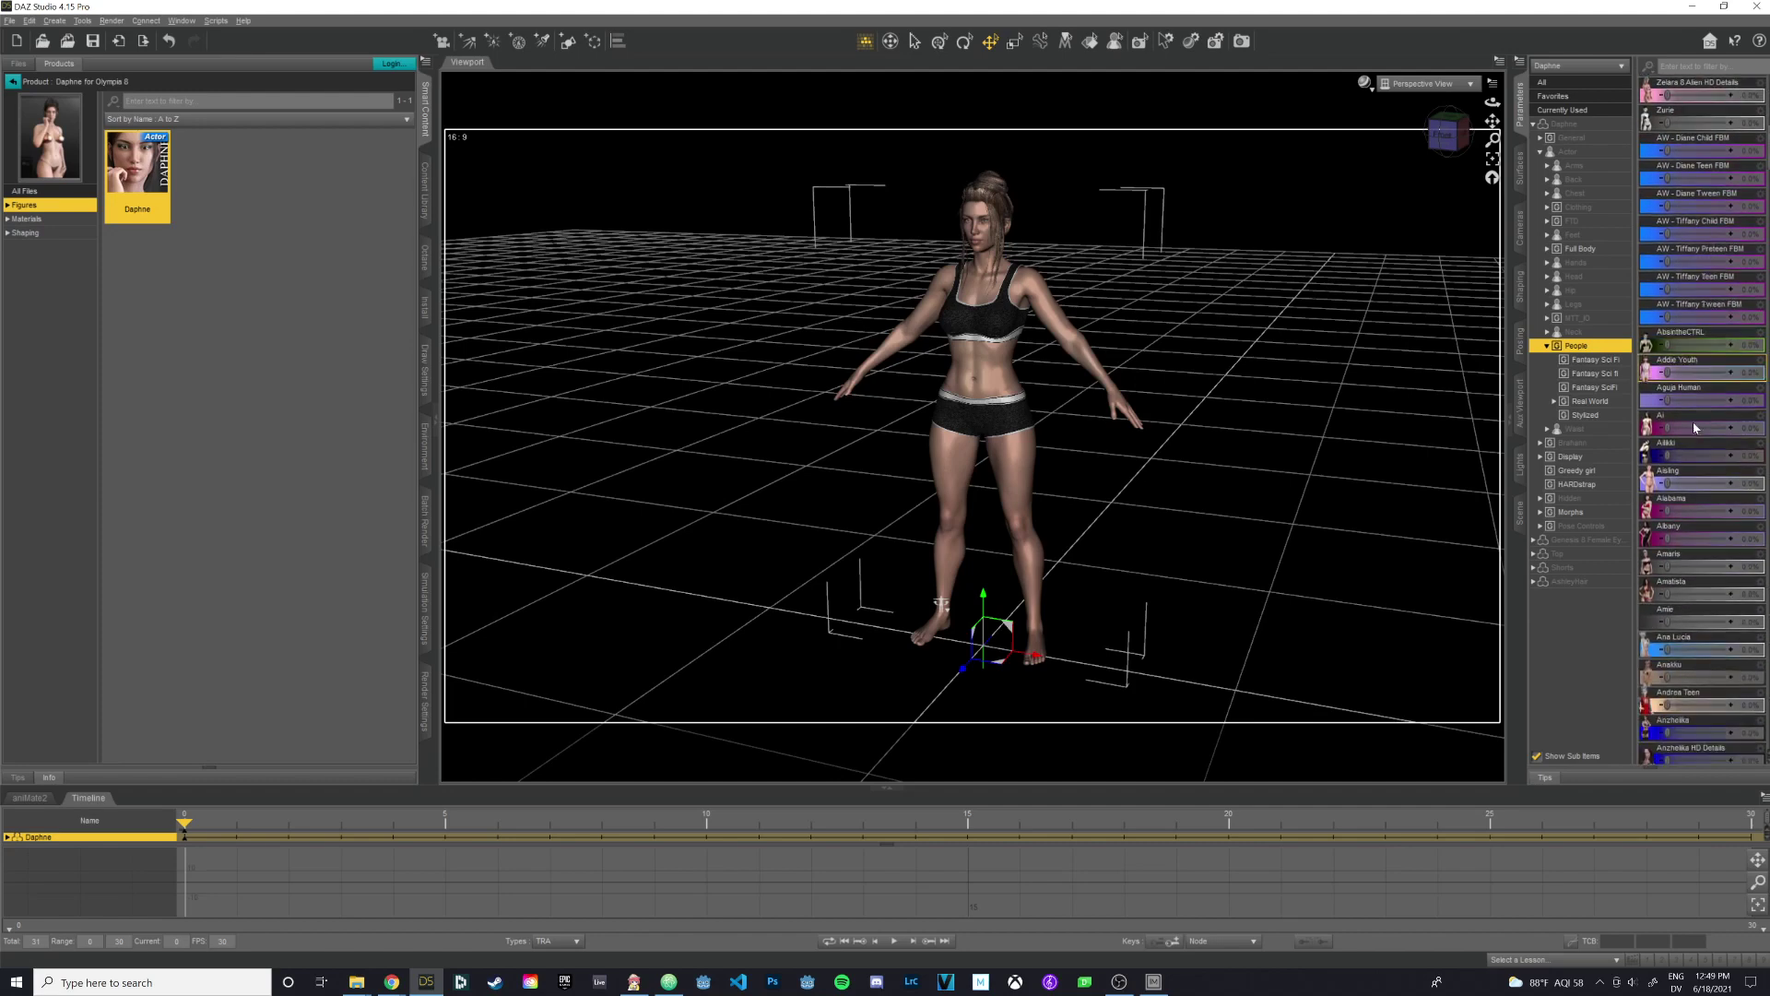
{"action": "scroll", "coordinate": [1694, 426], "scroll_direction": "down", "scroll_amount": 2}
{"action": "scroll", "coordinate": [1694, 426], "scroll_direction": "down", "scroll_amount": 2}
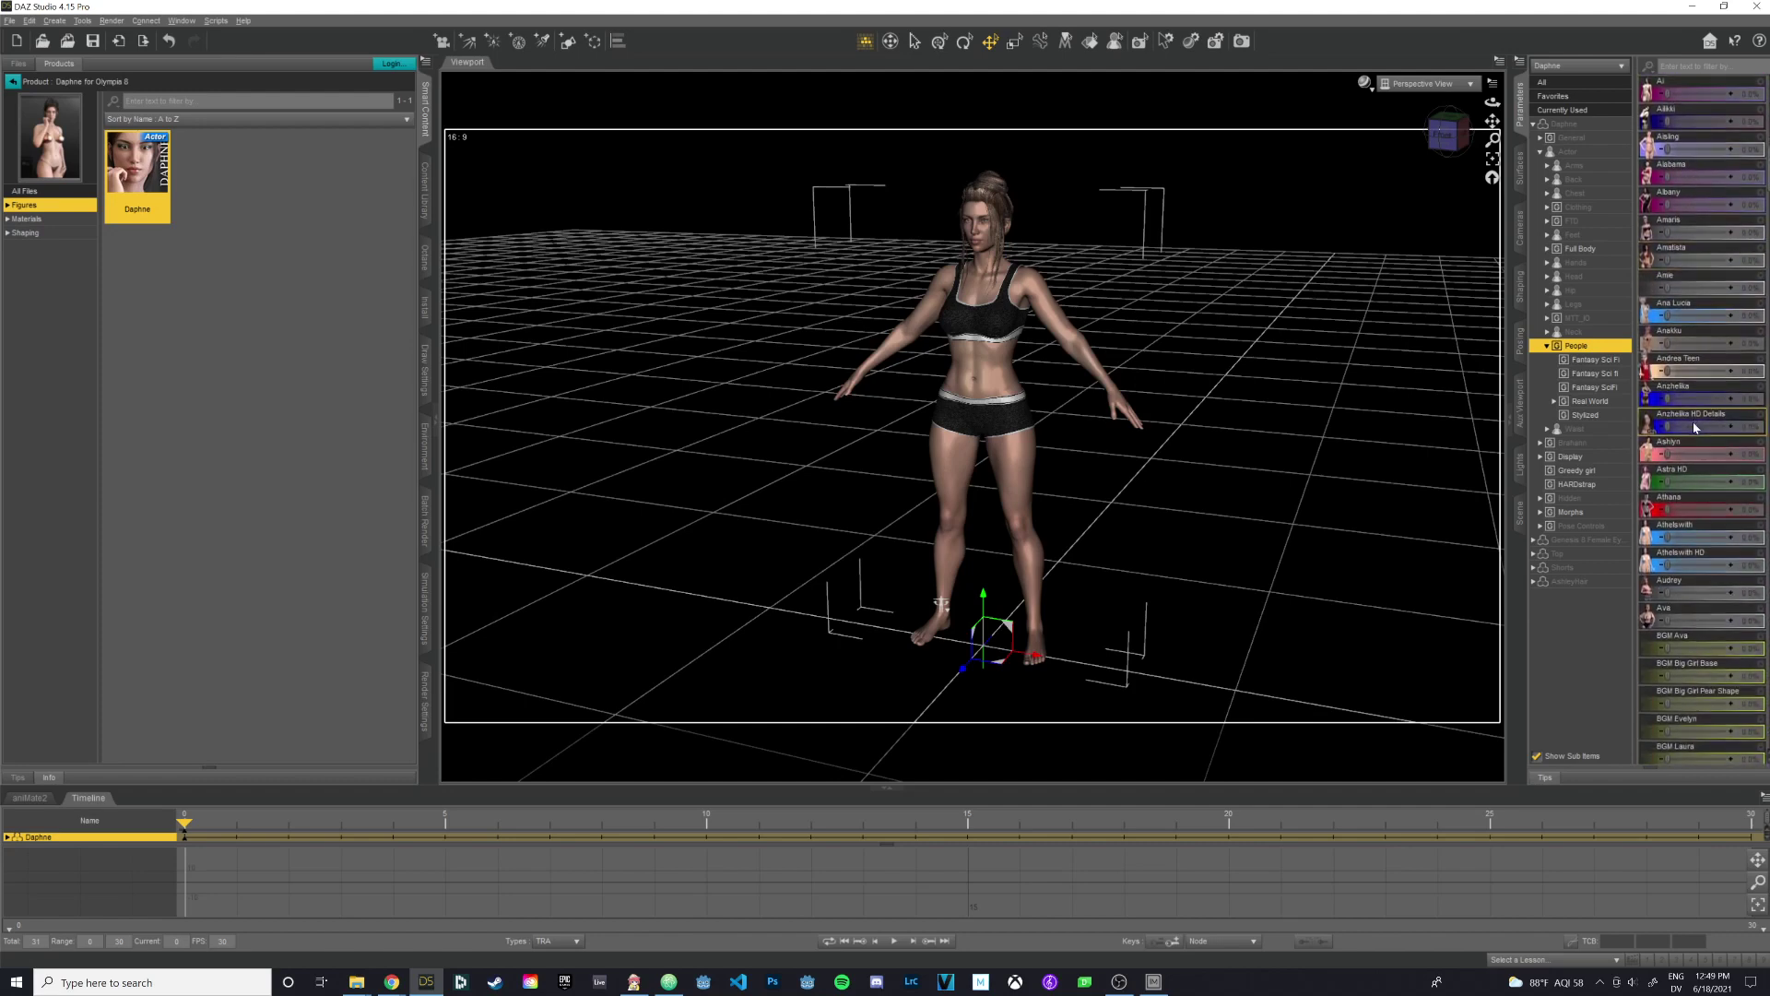
{"action": "scroll", "coordinate": [1693, 426], "scroll_direction": "down", "scroll_amount": 3}
{"action": "scroll", "coordinate": [1694, 426], "scroll_direction": "down", "scroll_amount": 2}
Show the Full Body morph list and nudge the Olympia 8 Body slider up.
{"action": "left_click", "coordinate": [1571, 252]}
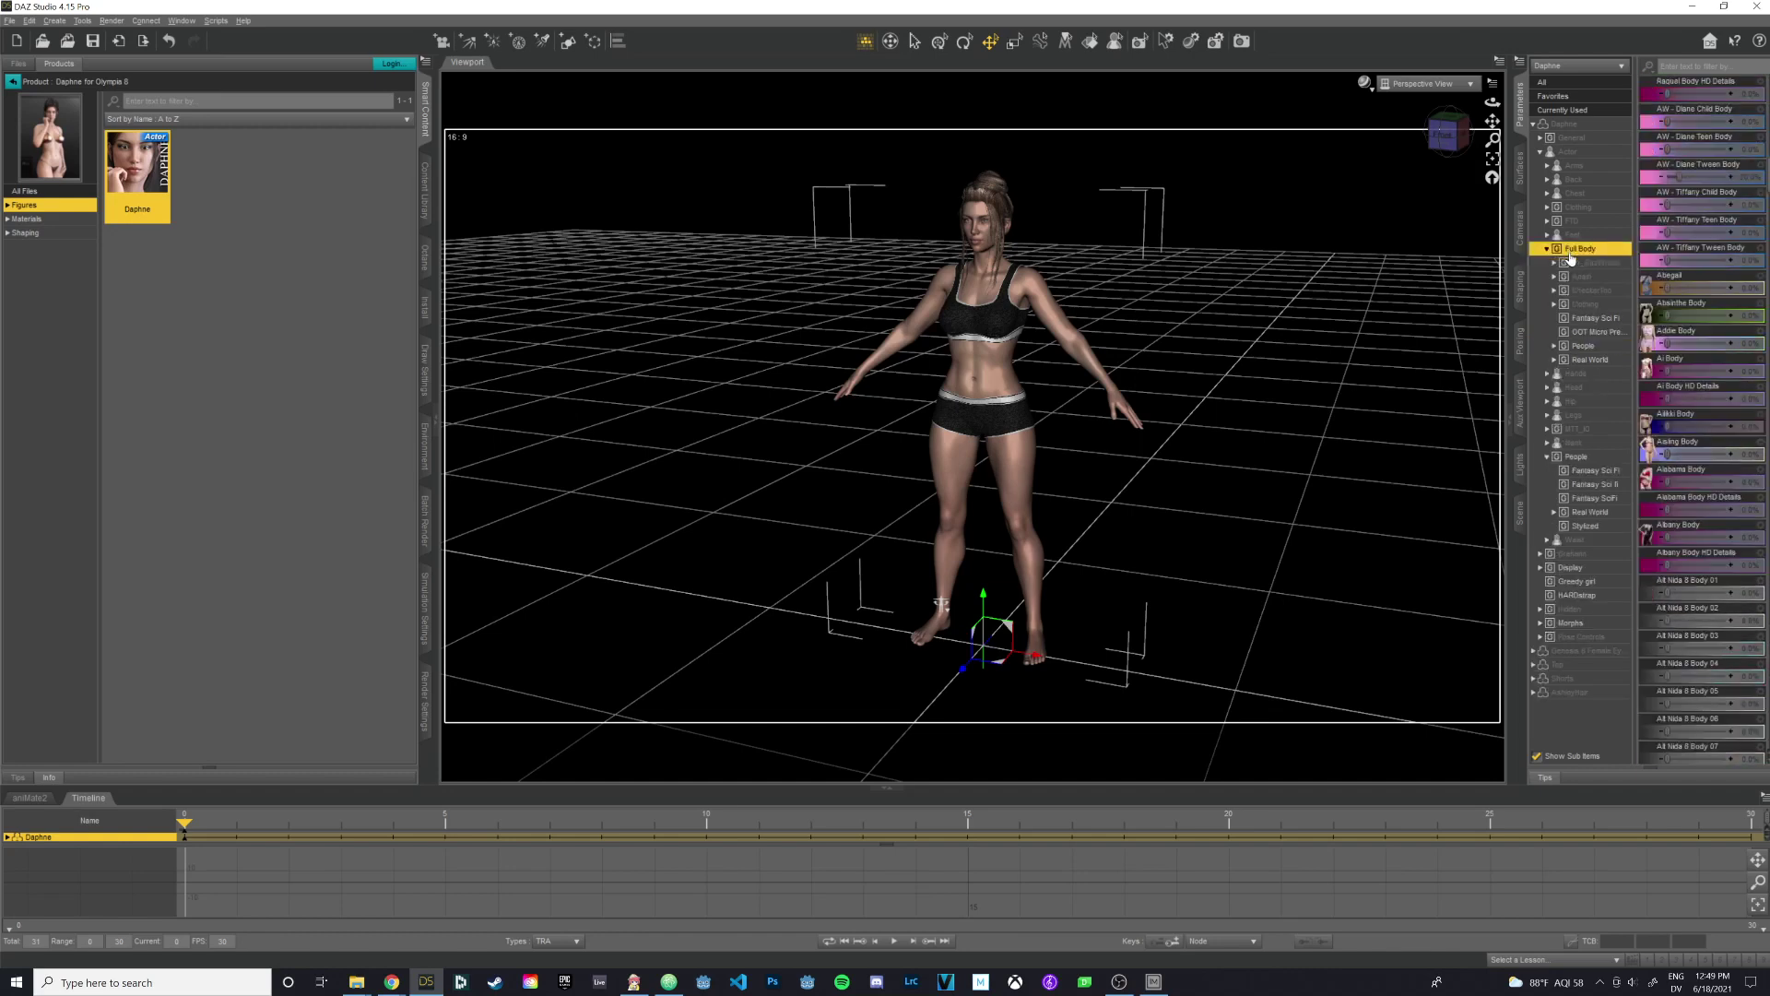
{"action": "scroll", "coordinate": [1677, 329], "scroll_direction": "down", "scroll_amount": 8}
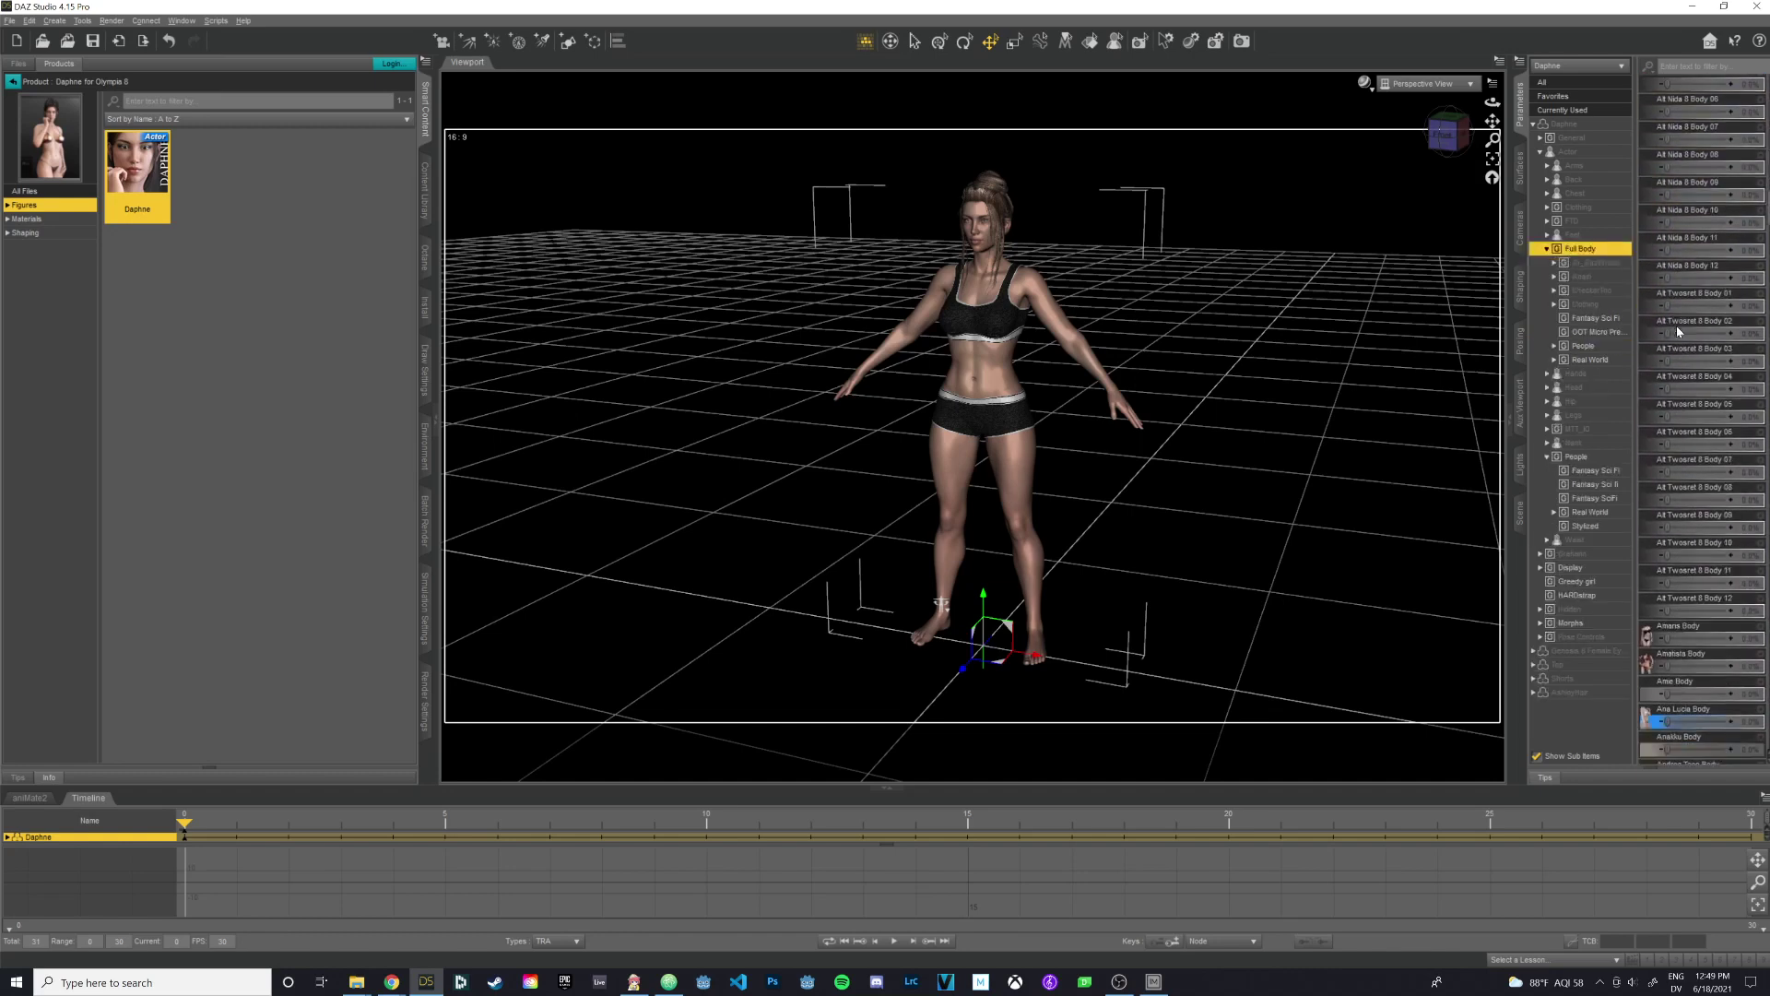
{"action": "scroll", "coordinate": [1677, 328], "scroll_direction": "down", "scroll_amount": 1}
{"action": "scroll", "coordinate": [1676, 328], "scroll_direction": "down", "scroll_amount": 5}
{"action": "scroll", "coordinate": [1676, 330], "scroll_direction": "down", "scroll_amount": 7}
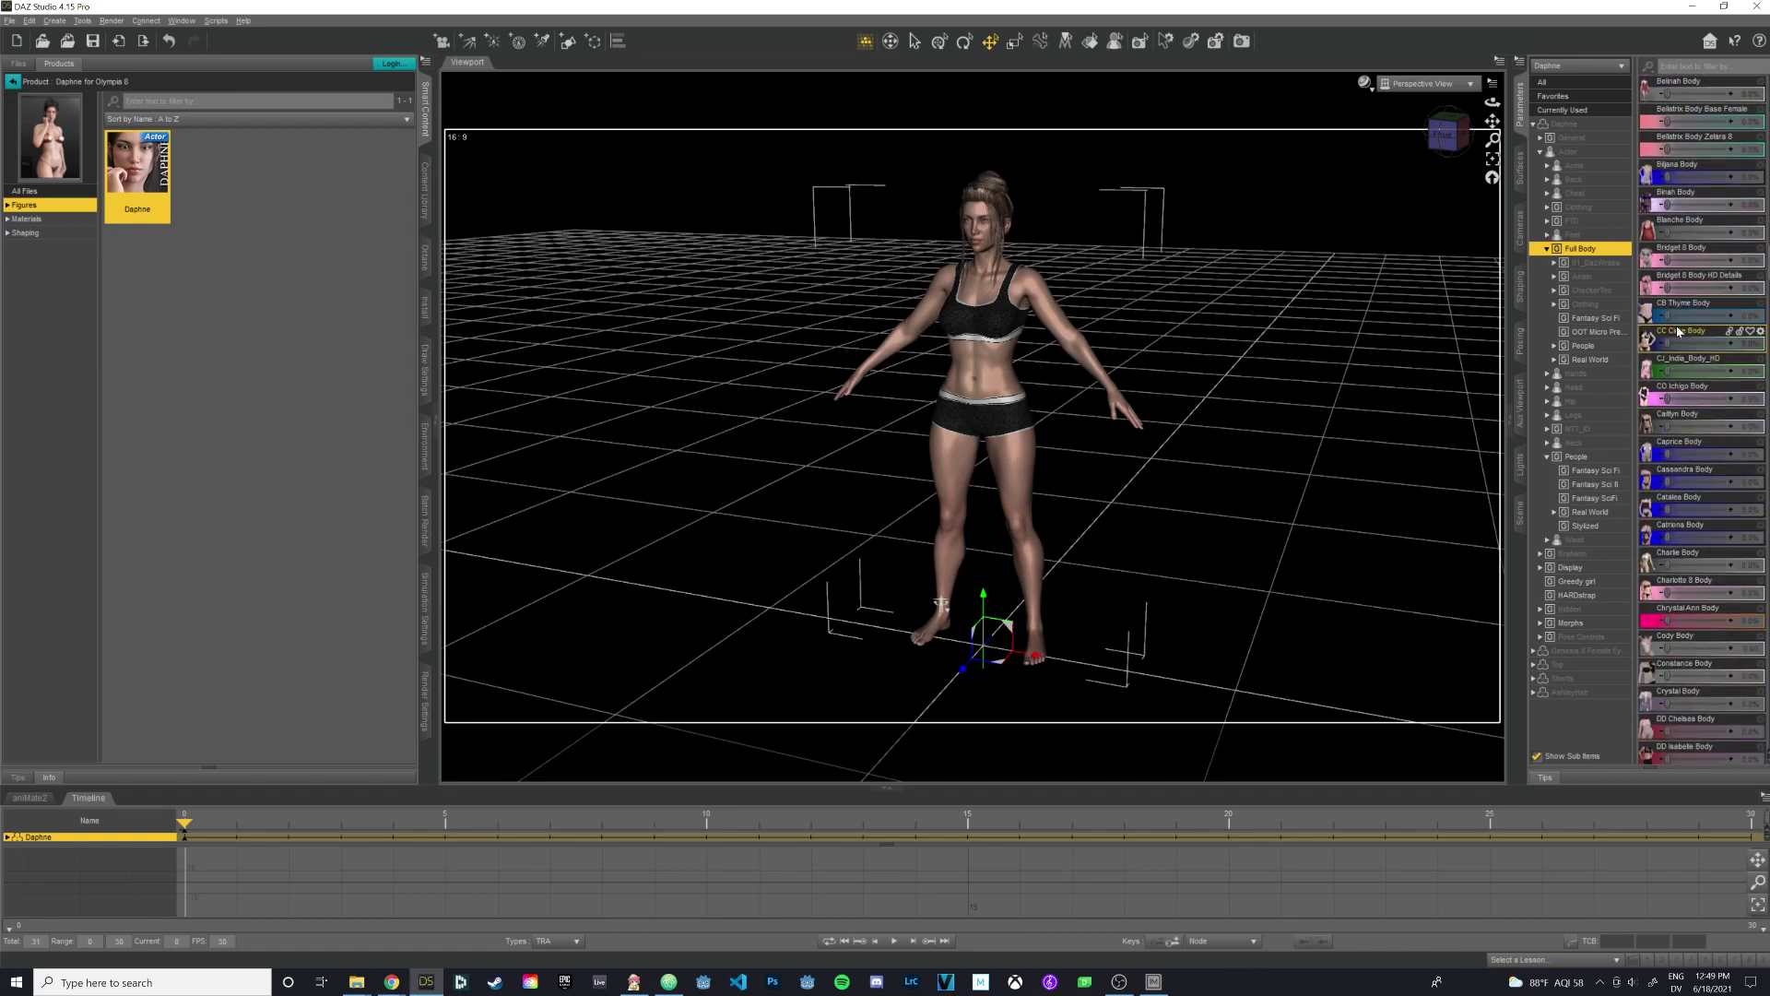
{"action": "scroll", "coordinate": [1677, 330], "scroll_direction": "down", "scroll_amount": 9}
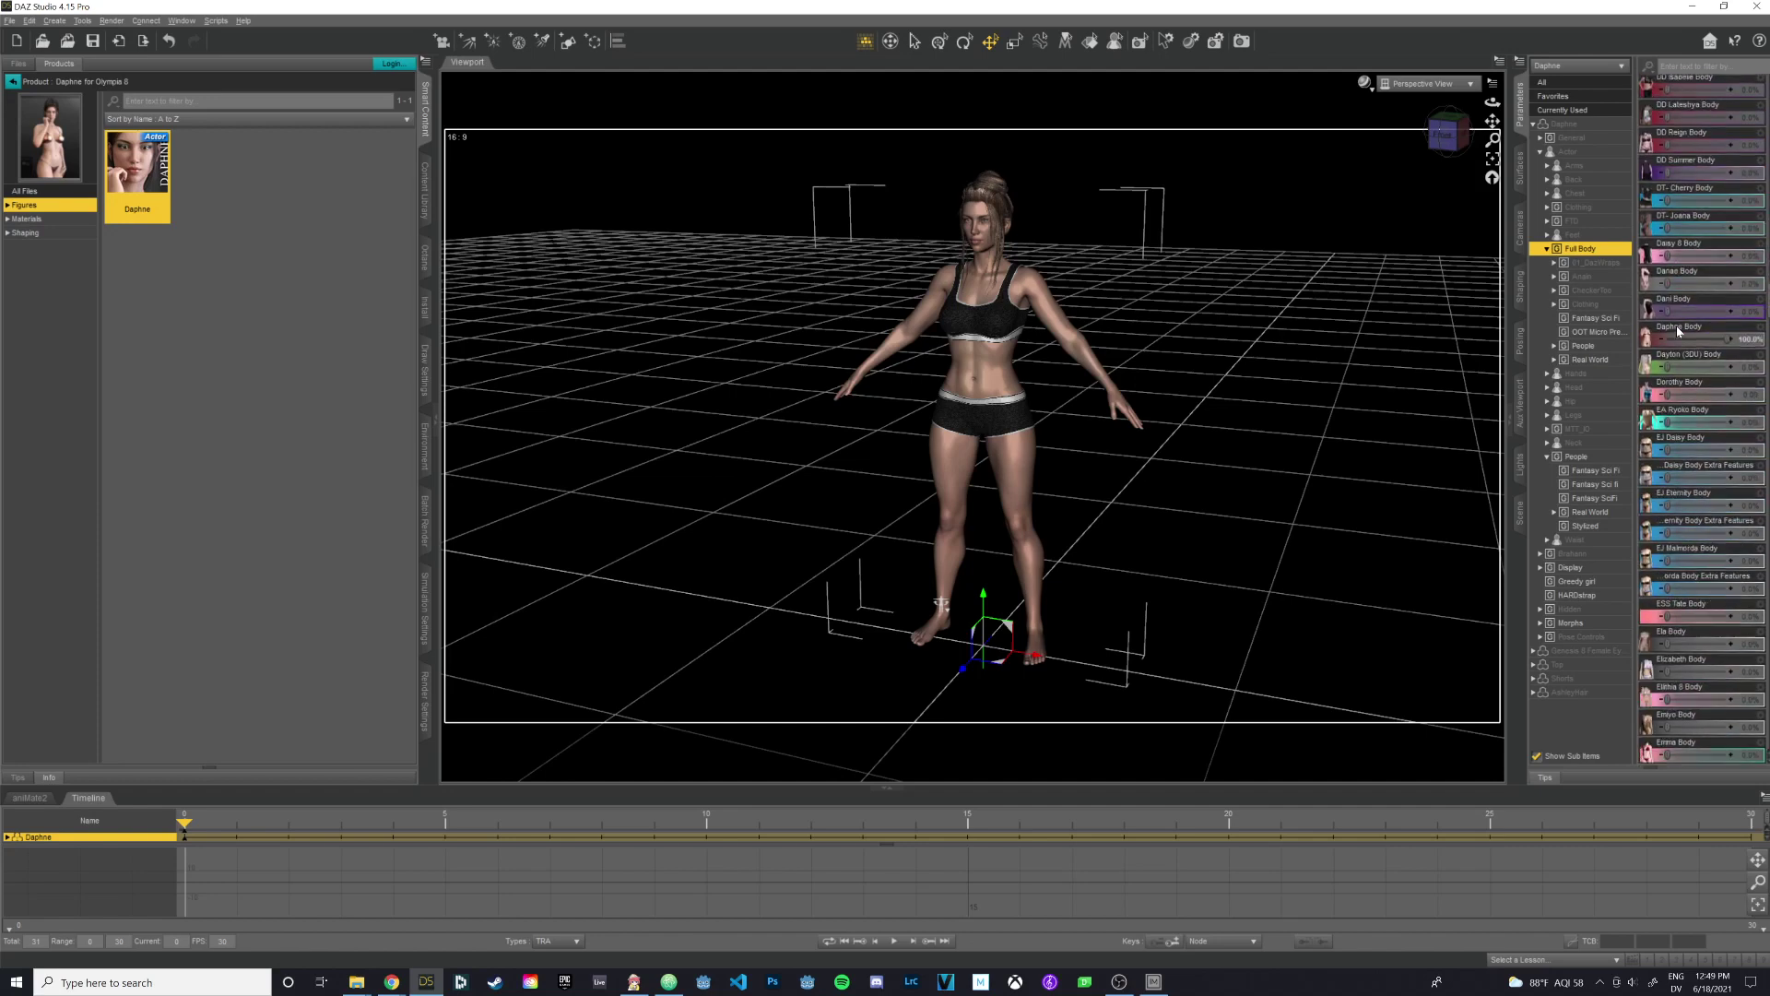
{"action": "scroll", "coordinate": [1677, 329], "scroll_direction": "down", "scroll_amount": 11}
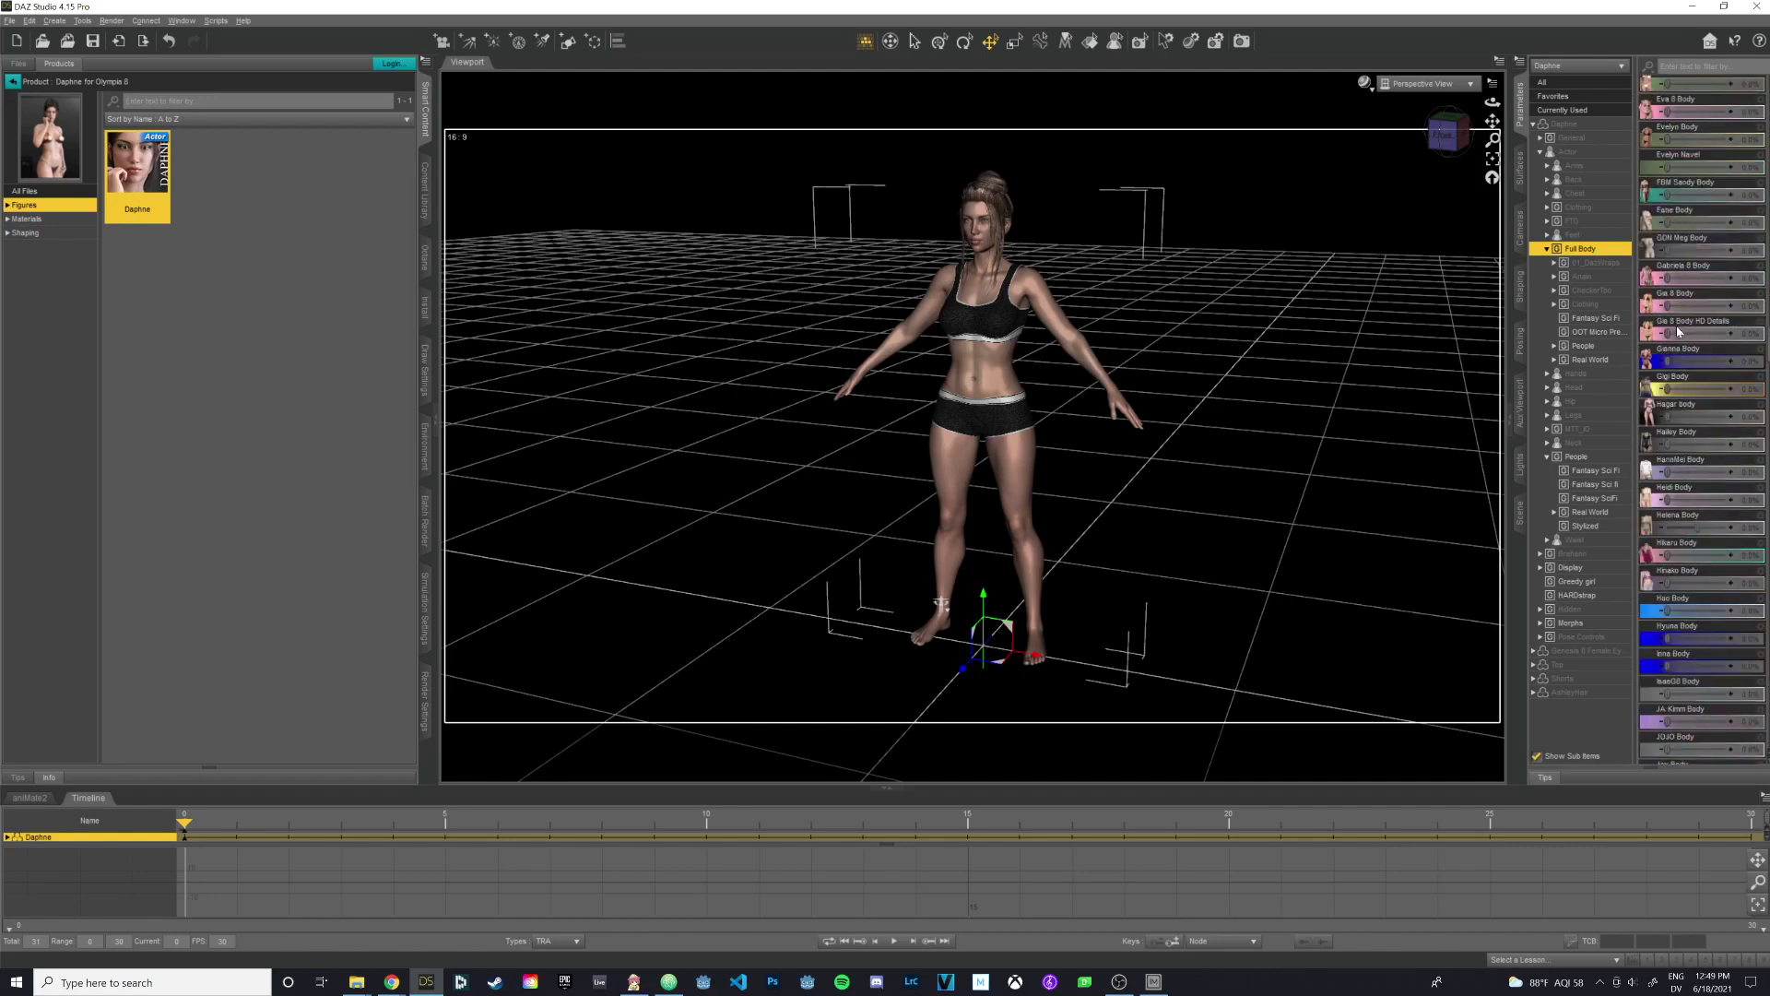
{"action": "scroll", "coordinate": [1677, 330], "scroll_direction": "down", "scroll_amount": 10}
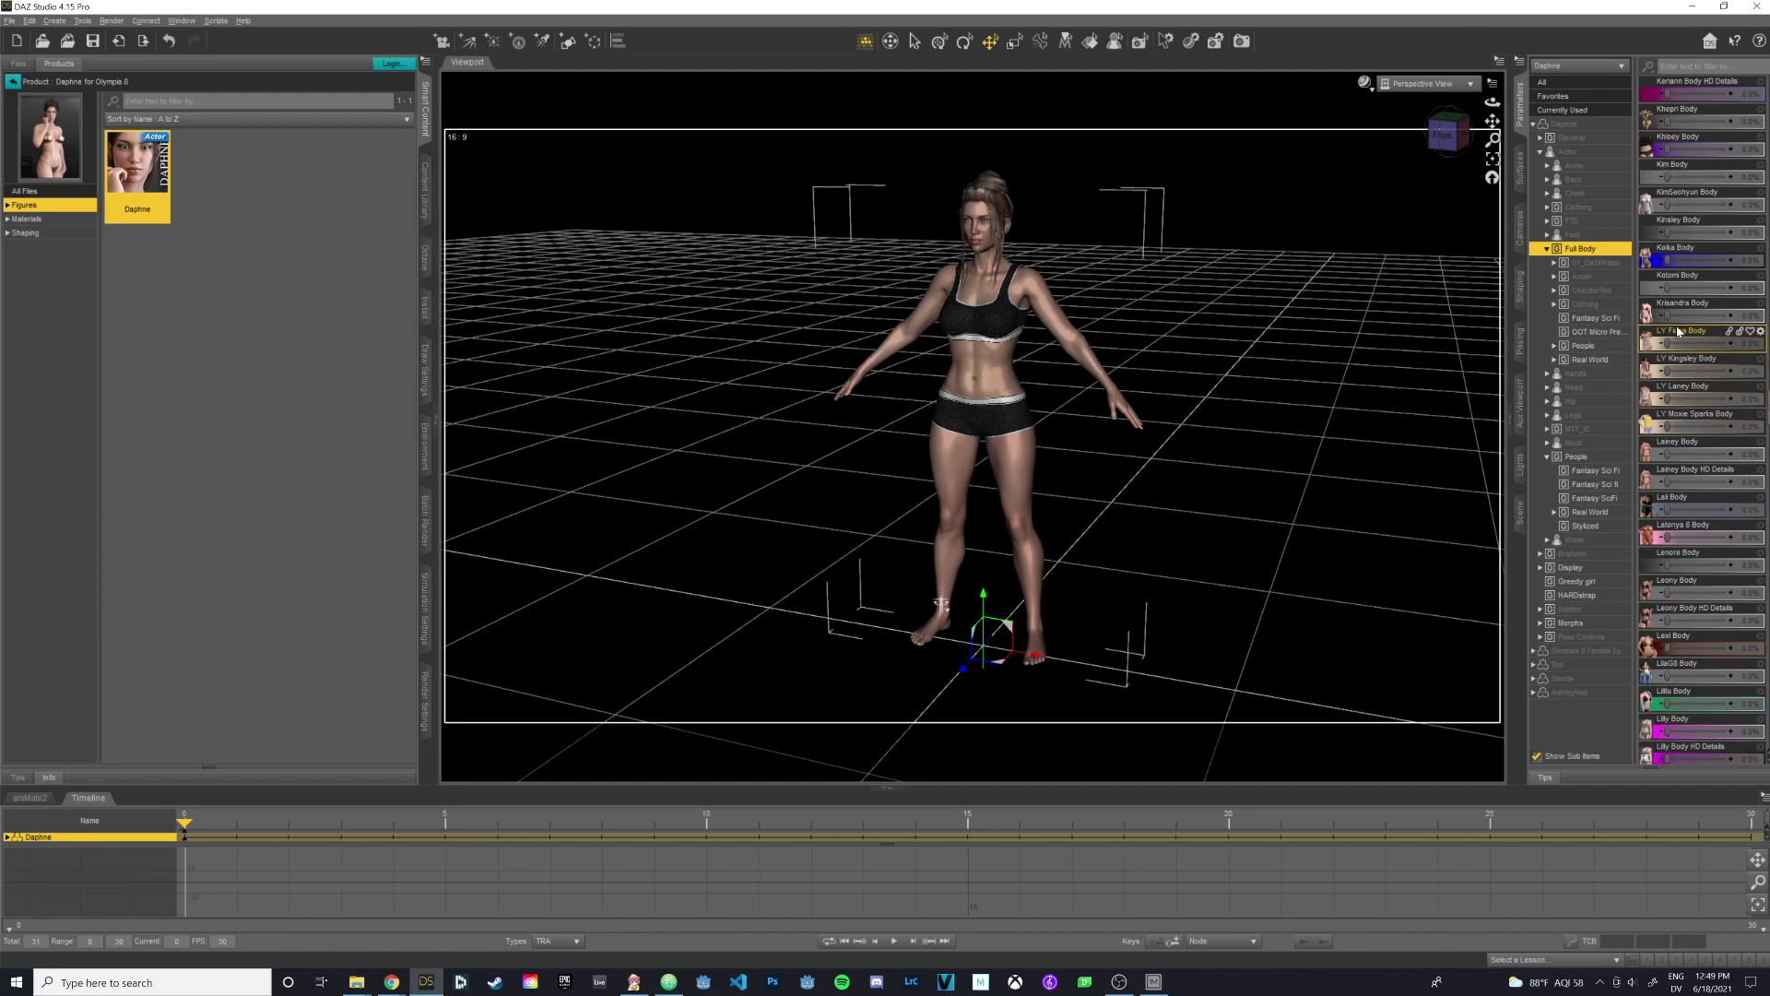
{"action": "scroll", "coordinate": [1677, 330], "scroll_direction": "down", "scroll_amount": 10}
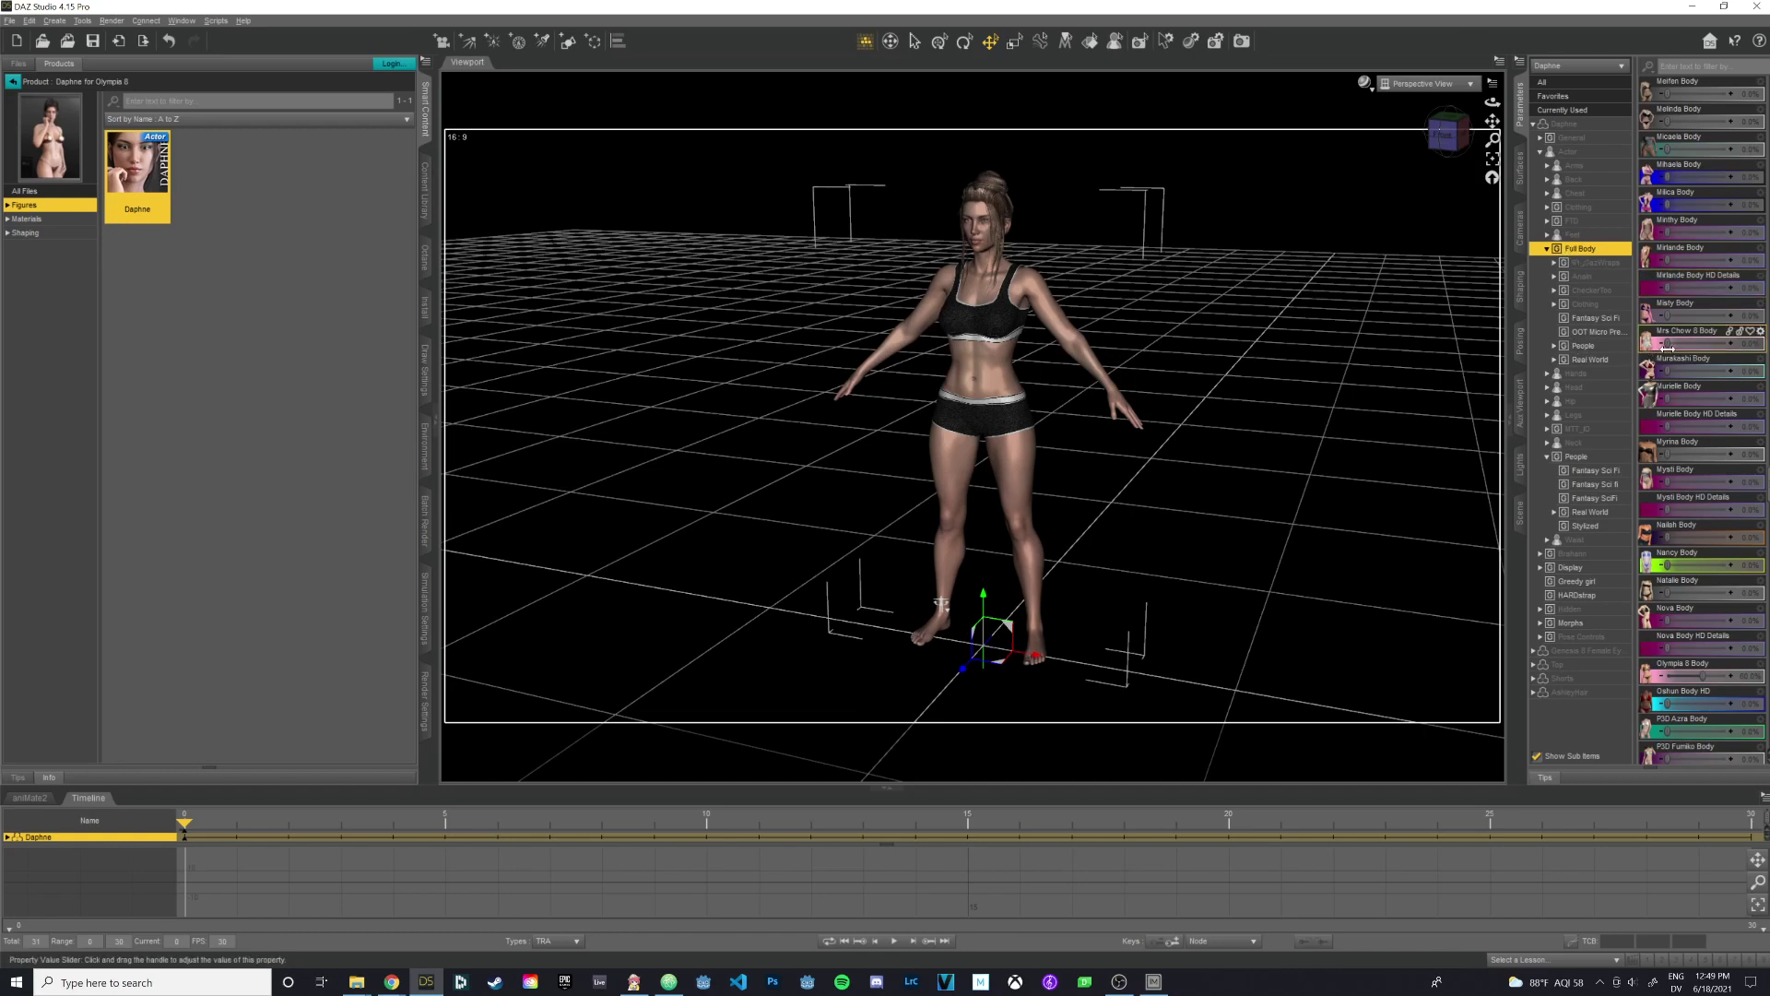
{"action": "scroll", "coordinate": [1667, 348], "scroll_direction": "down", "scroll_amount": 3}
{"action": "scroll", "coordinate": [1671, 353], "scroll_direction": "down", "scroll_amount": 1}
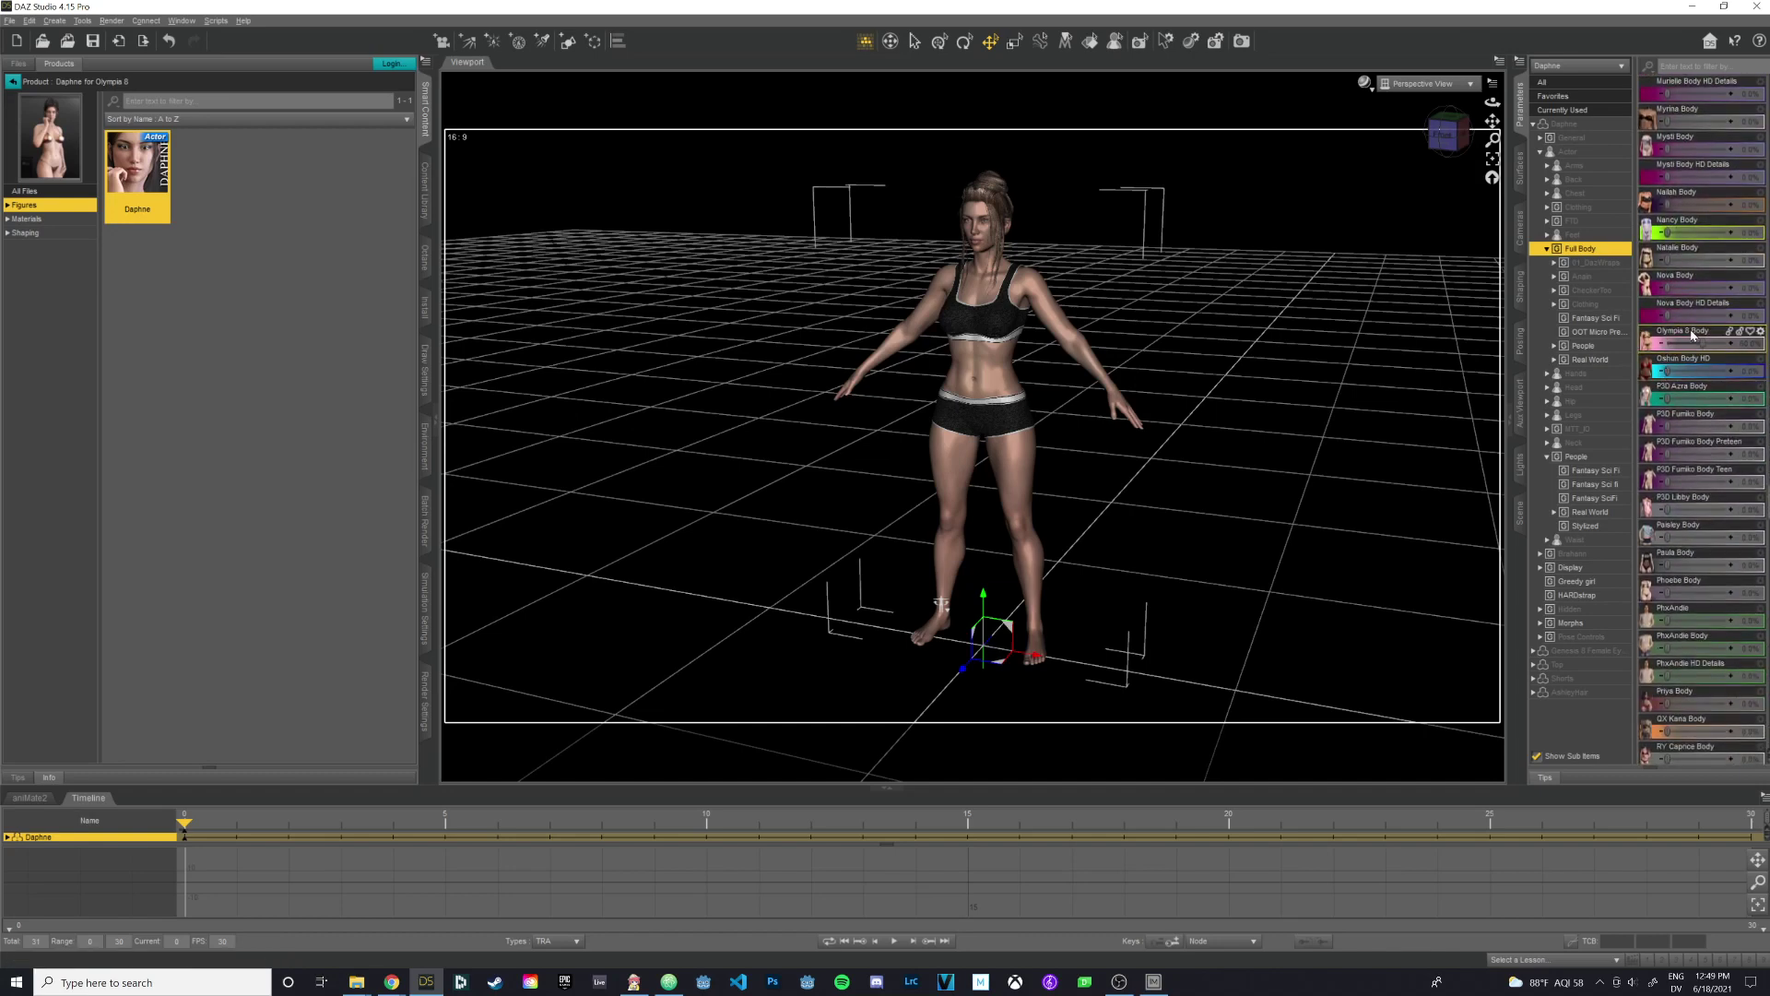
{"action": "mouse_move", "coordinate": [1703, 342]}
{"action": "left_mouse_down"}
{"action": "mouse_move", "coordinate": [1739, 342]}
{"action": "mouse_move", "coordinate": [1650, 344]}
{"action": "mouse_move", "coordinate": [1746, 347]}
{"action": "mouse_move", "coordinate": [1708, 347]}
{"action": "left_mouse_up"}
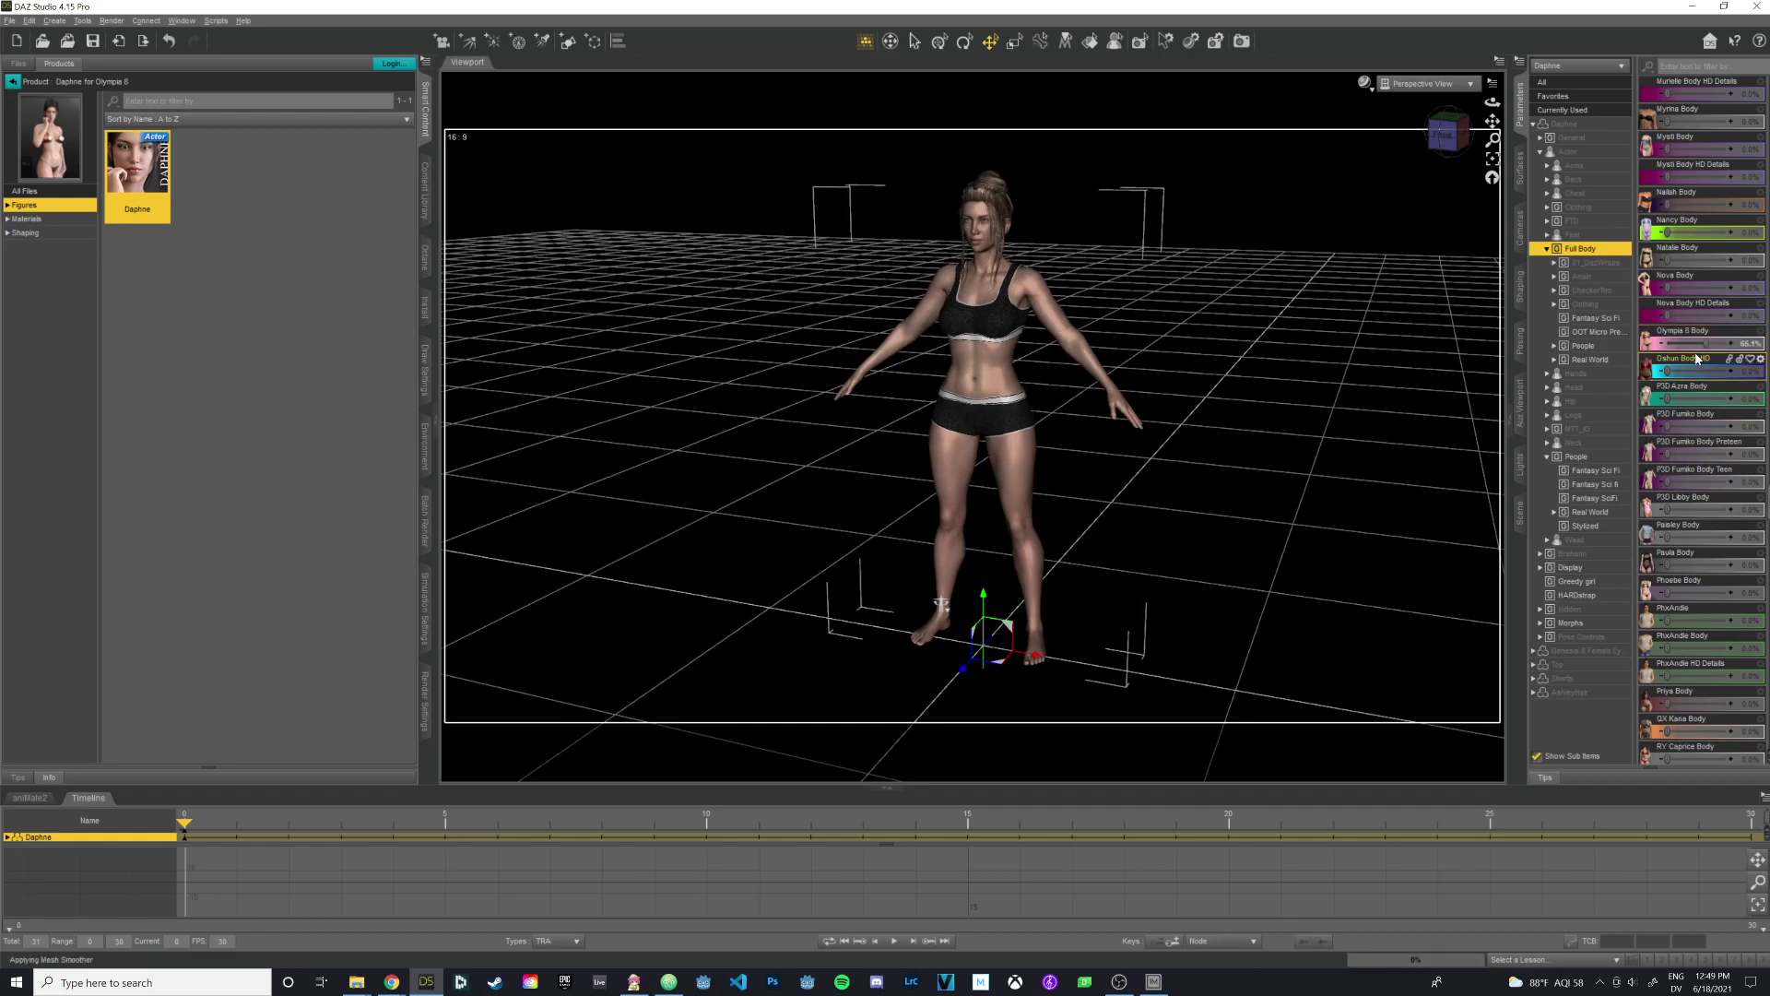
Blend in Tasha 8 and Tempest body morphs and raise Tika 8 Body to about 37%.
{"action": "scroll", "coordinate": [1697, 358], "scroll_direction": "down", "scroll_amount": 6}
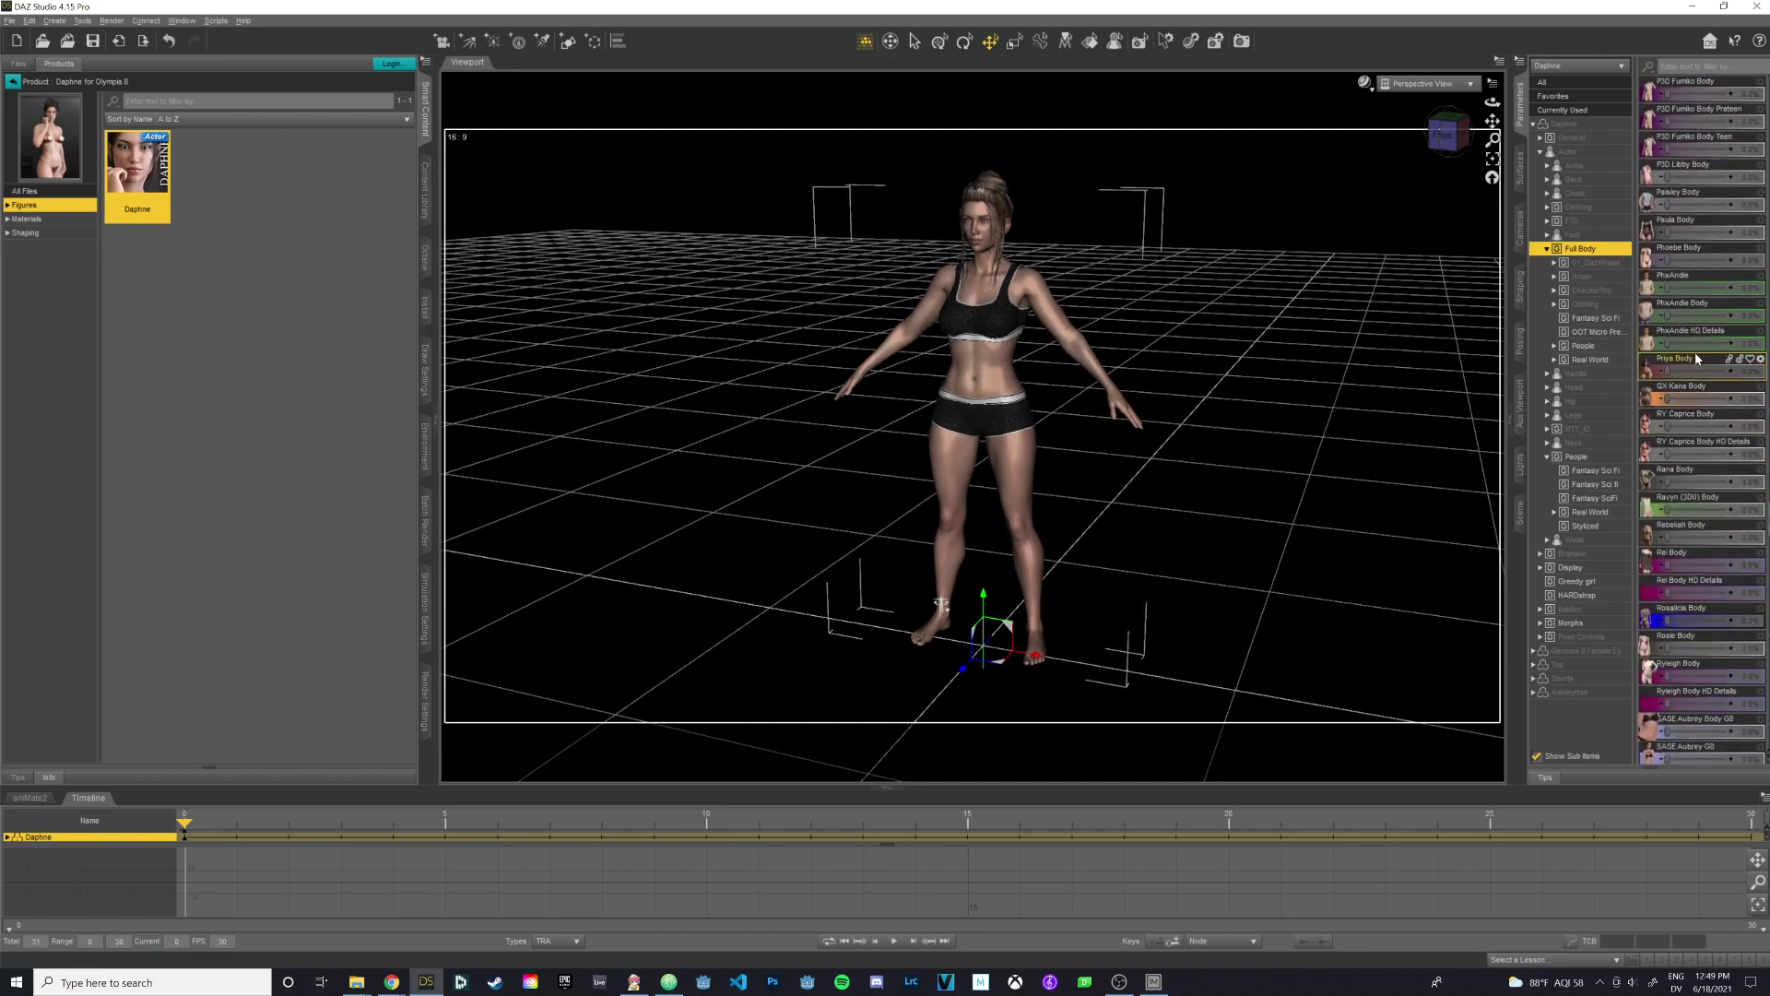
{"action": "scroll", "coordinate": [1696, 358], "scroll_direction": "down", "scroll_amount": 7}
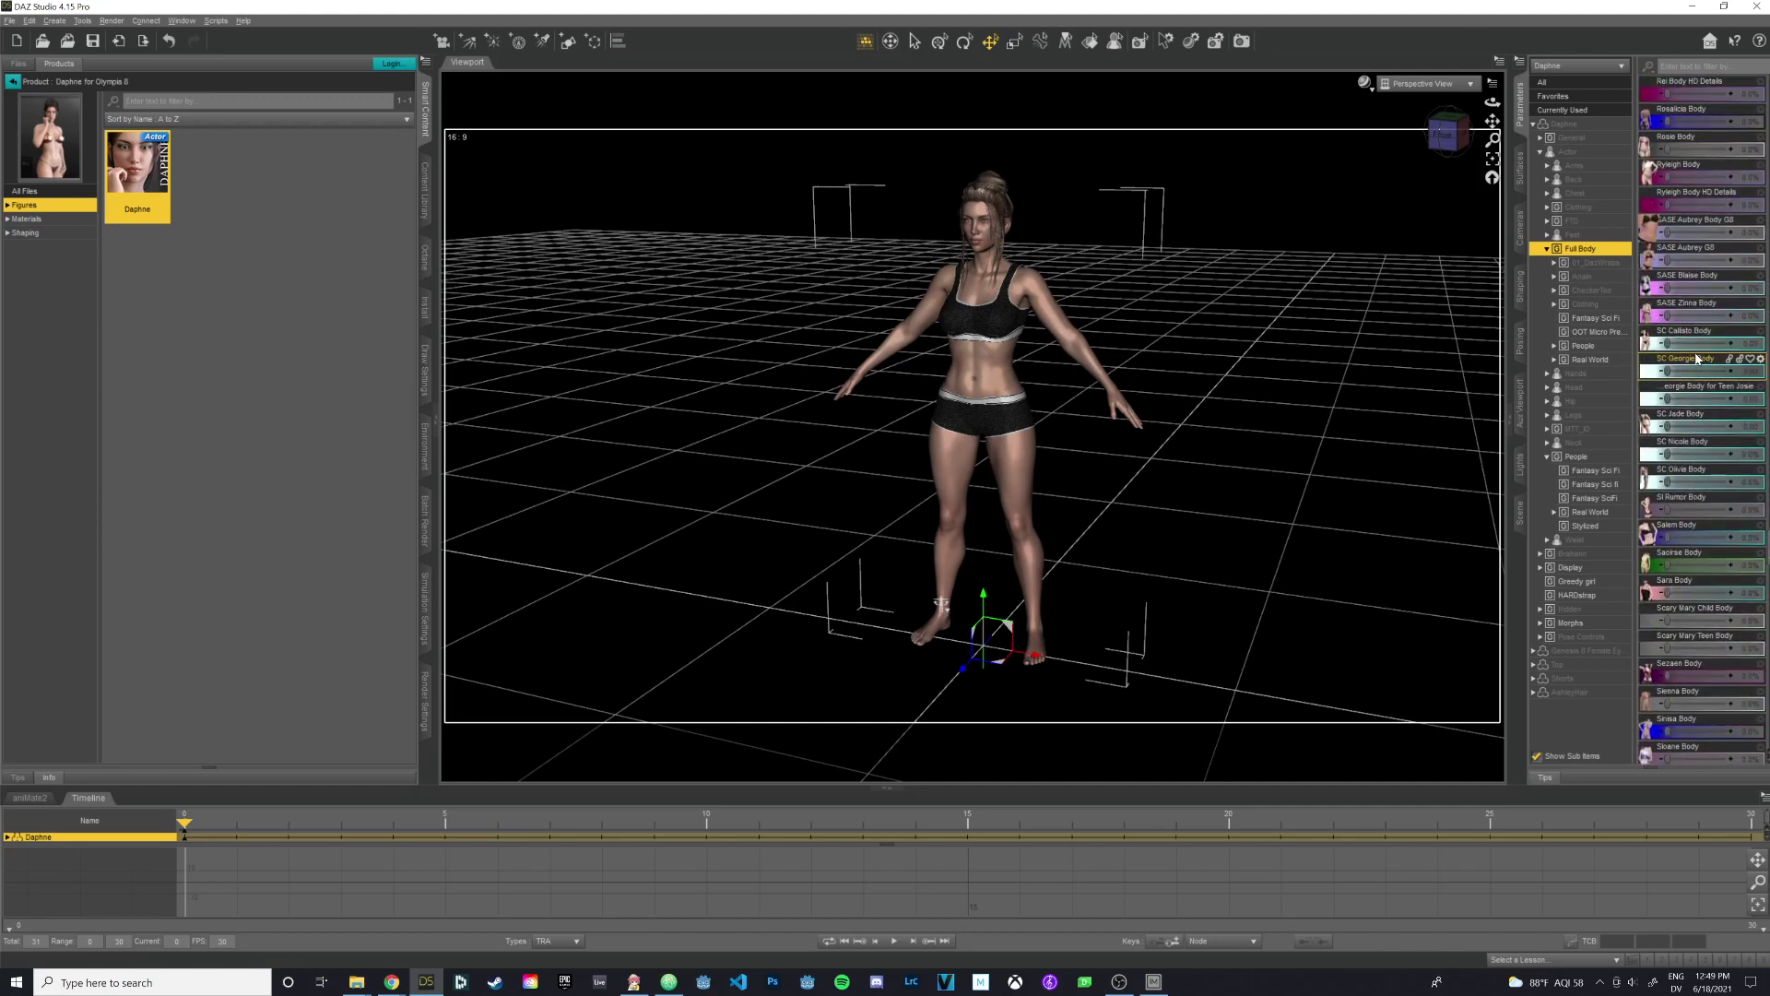
{"action": "scroll", "coordinate": [1696, 358], "scroll_direction": "down", "scroll_amount": 6}
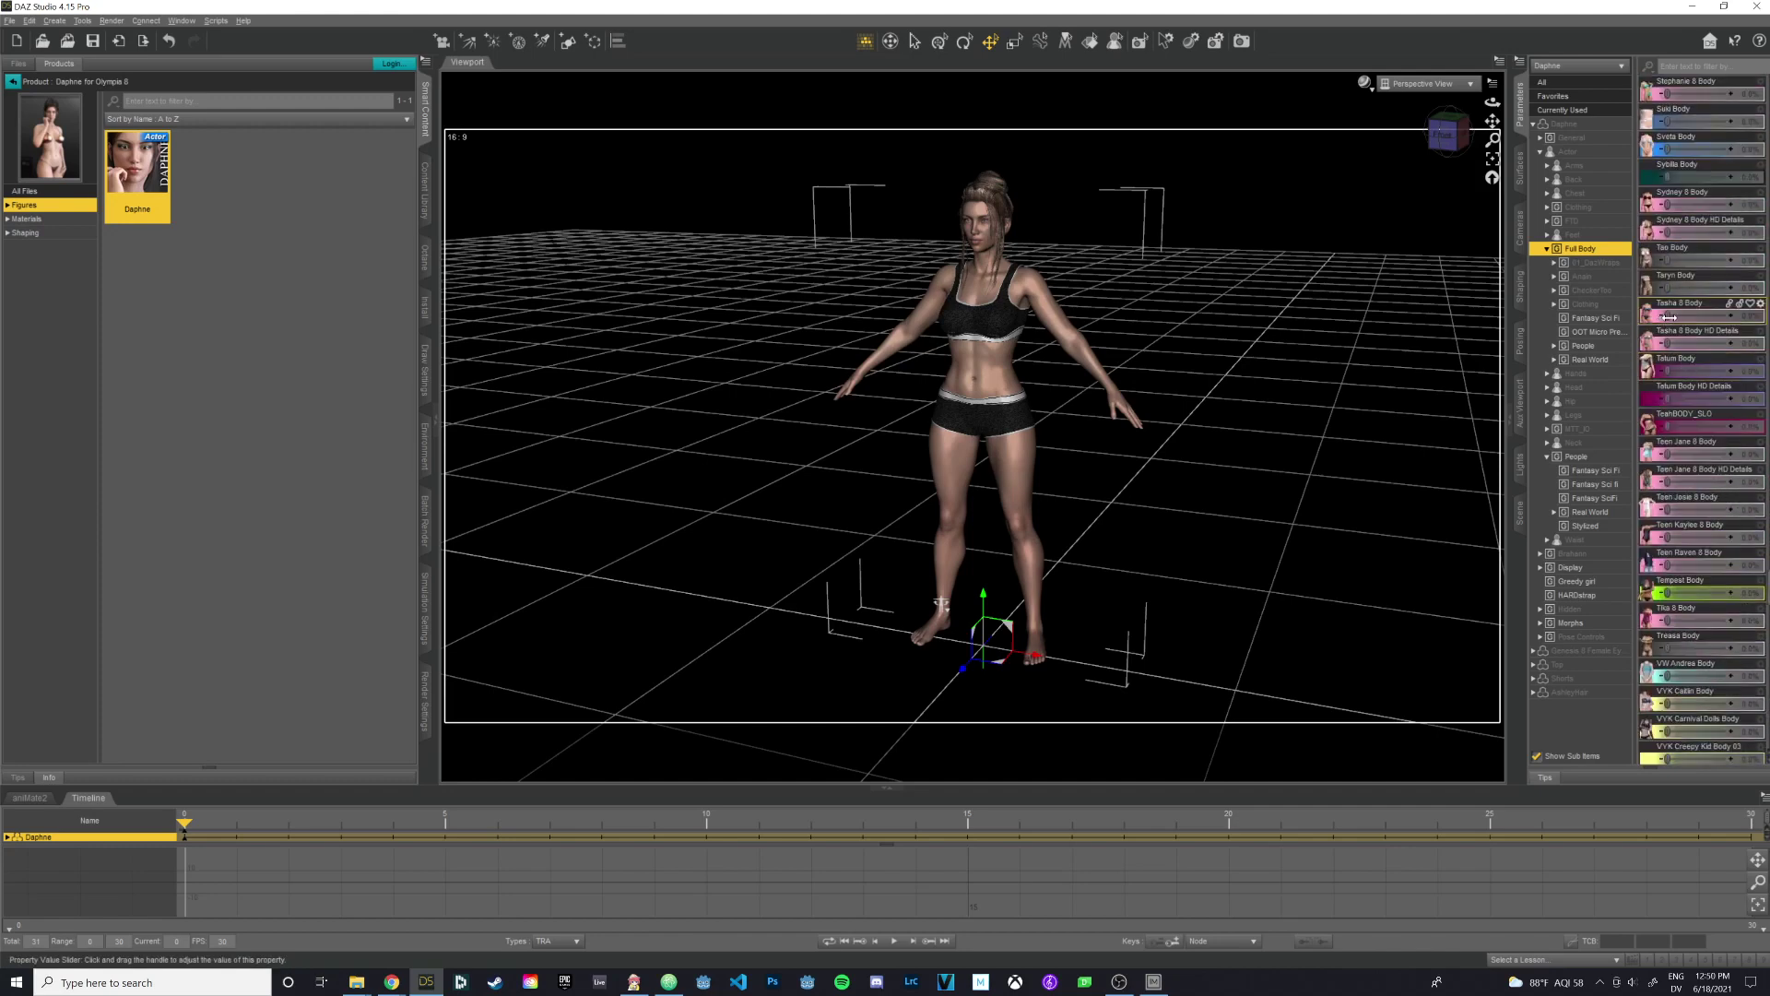
{"action": "left_click_drag", "start_coordinate": [1669, 317], "coordinate": [1745, 319]}
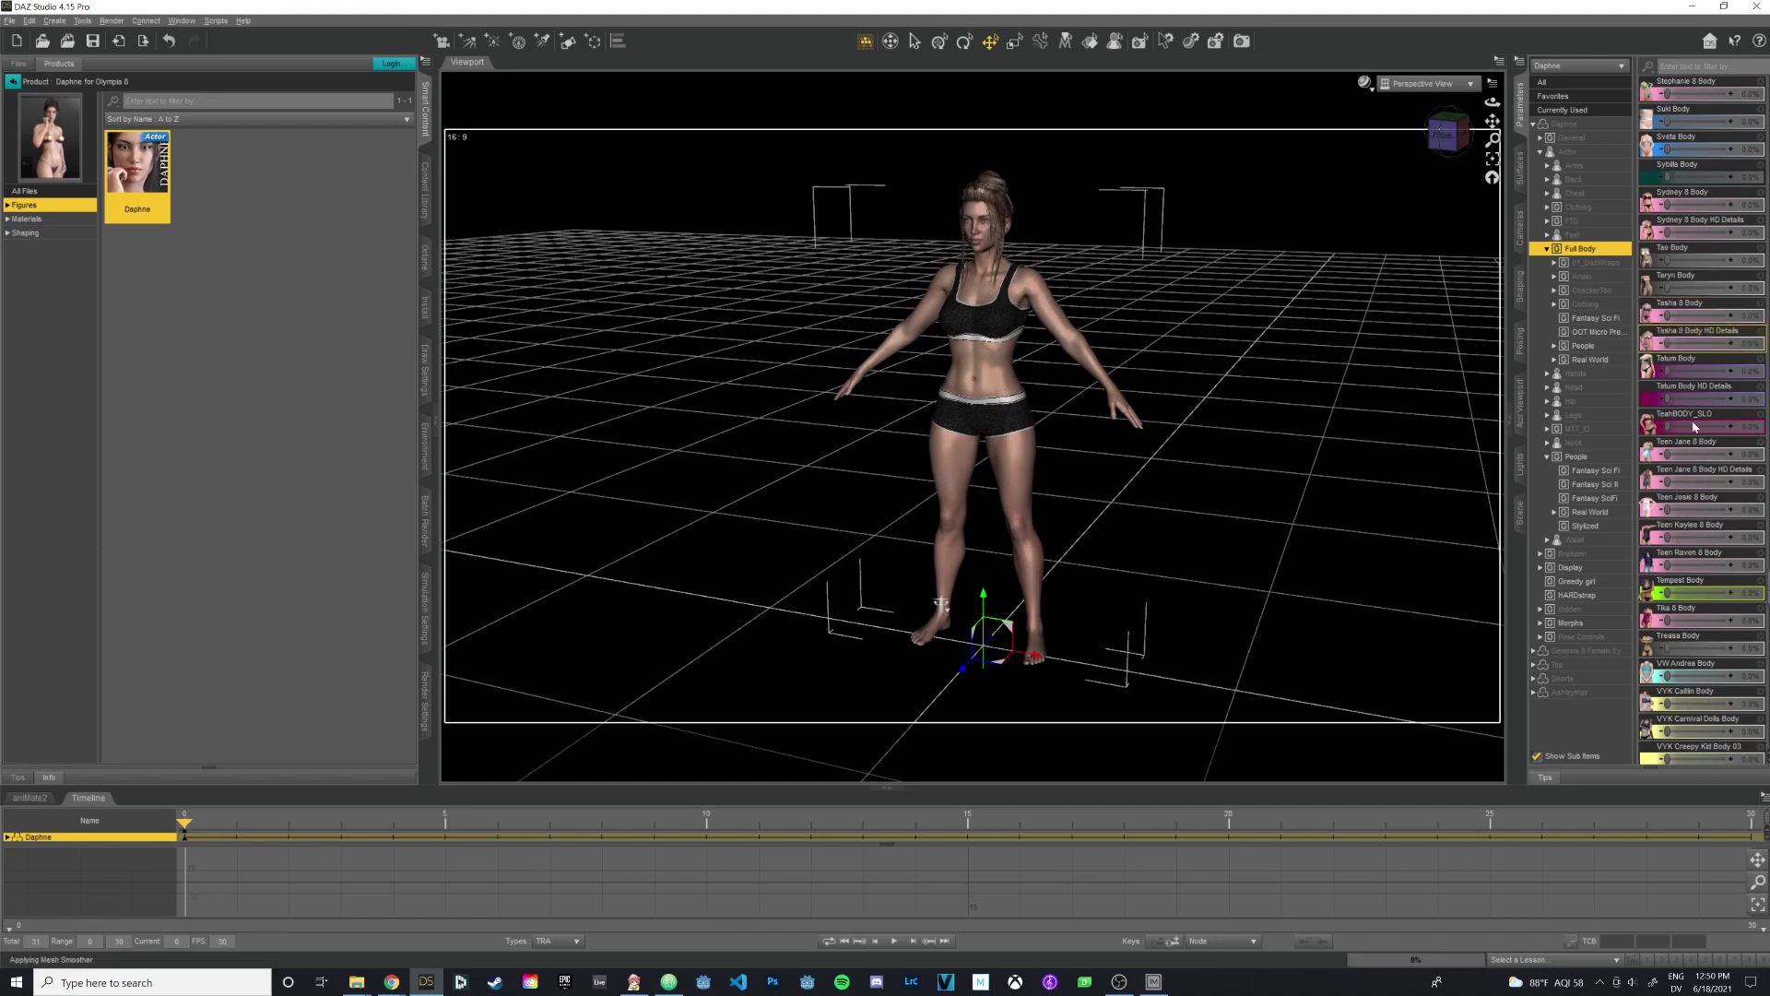
{"action": "scroll", "coordinate": [1690, 490], "scroll_direction": "down", "scroll_amount": 1}
{"action": "scroll", "coordinate": [1690, 490], "scroll_direction": "down", "scroll_amount": 1}
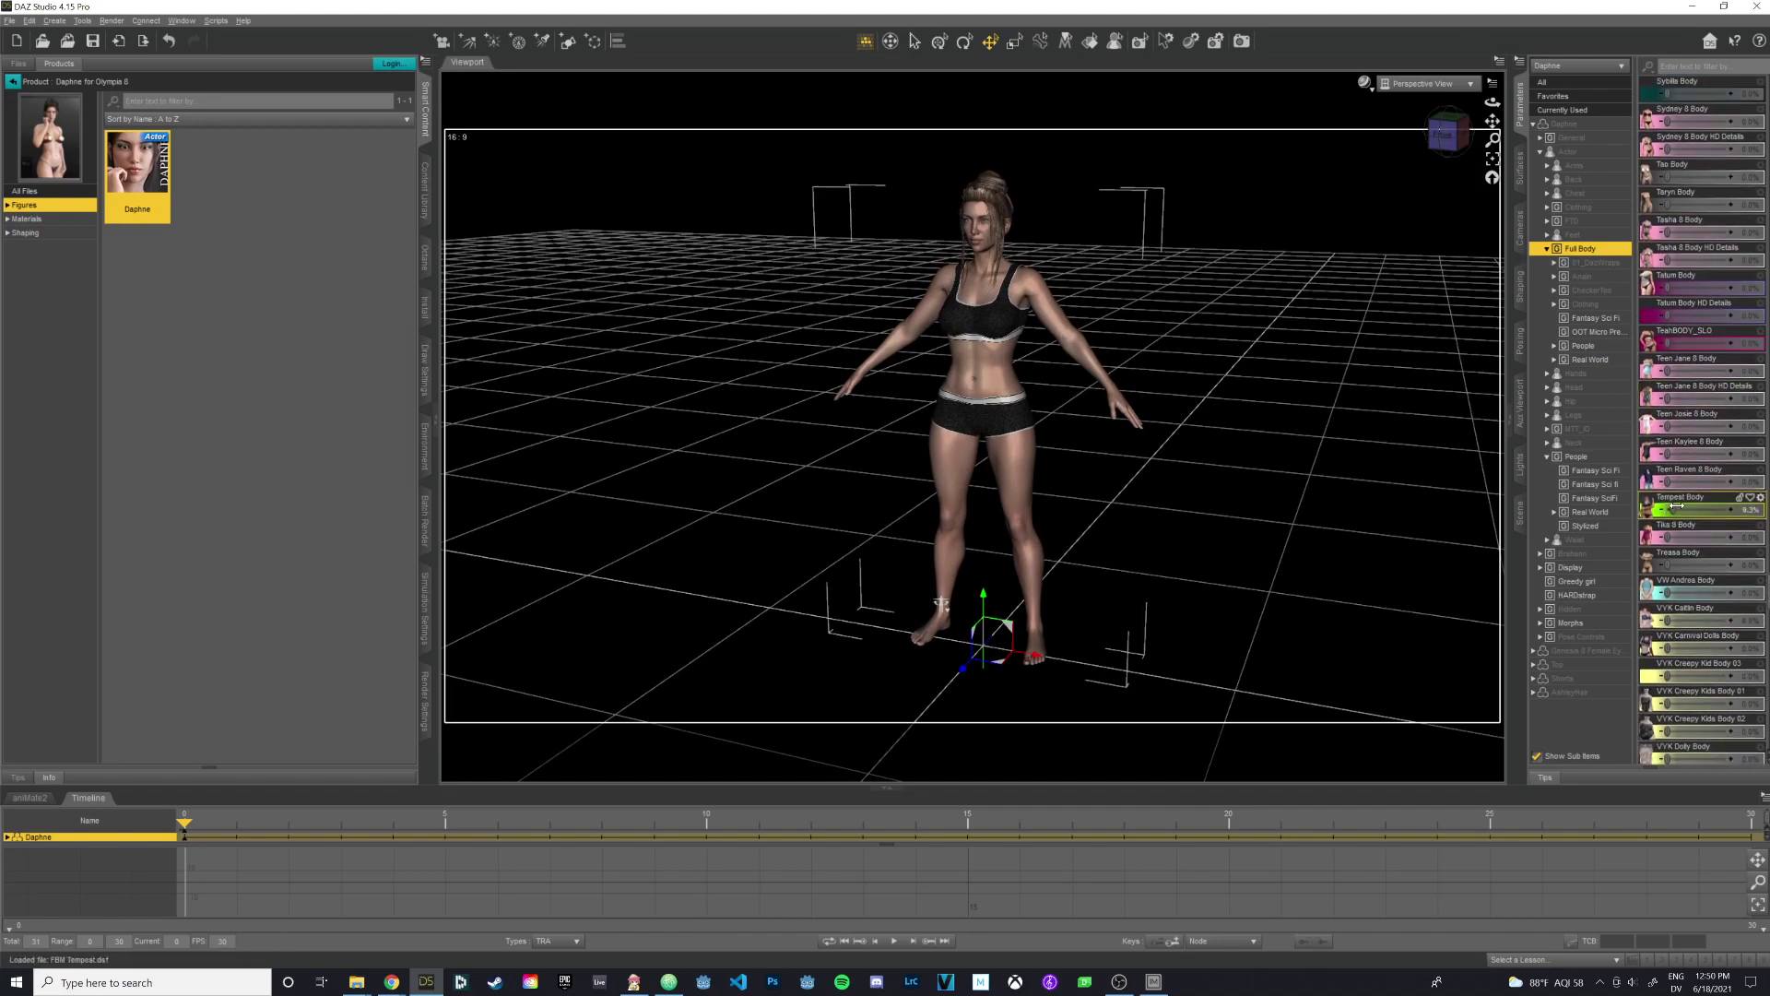
{"action": "mouse_move", "coordinate": [1689, 509]}
{"action": "left_mouse_down"}
{"action": "mouse_move", "coordinate": [1745, 508]}
{"action": "mouse_move", "coordinate": [1667, 509]}
{"action": "mouse_move", "coordinate": [1689, 535]}
{"action": "left_mouse_up"}
{"action": "left_click_drag", "start_coordinate": [1667, 455], "coordinate": [1713, 455]}
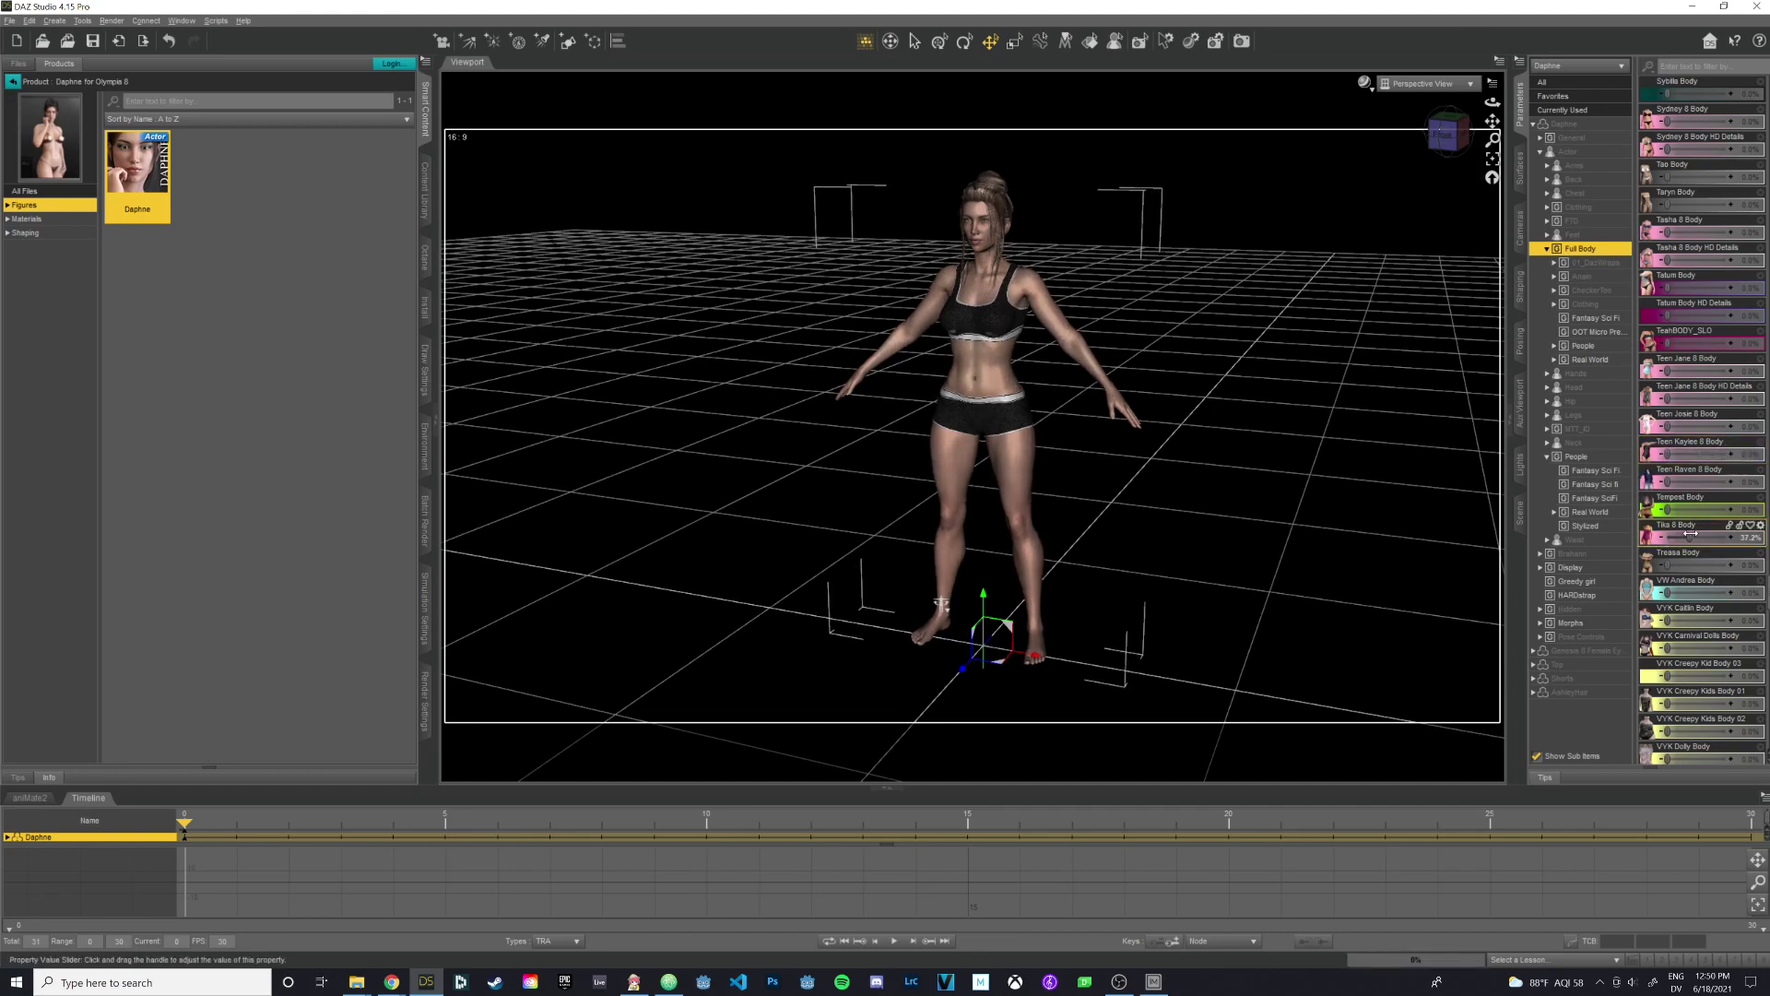
{"action": "scroll", "coordinate": [1689, 551], "scroll_direction": "down", "scroll_amount": 4}
{"action": "scroll", "coordinate": [1688, 551], "scroll_direction": "down", "scroll_amount": 1}
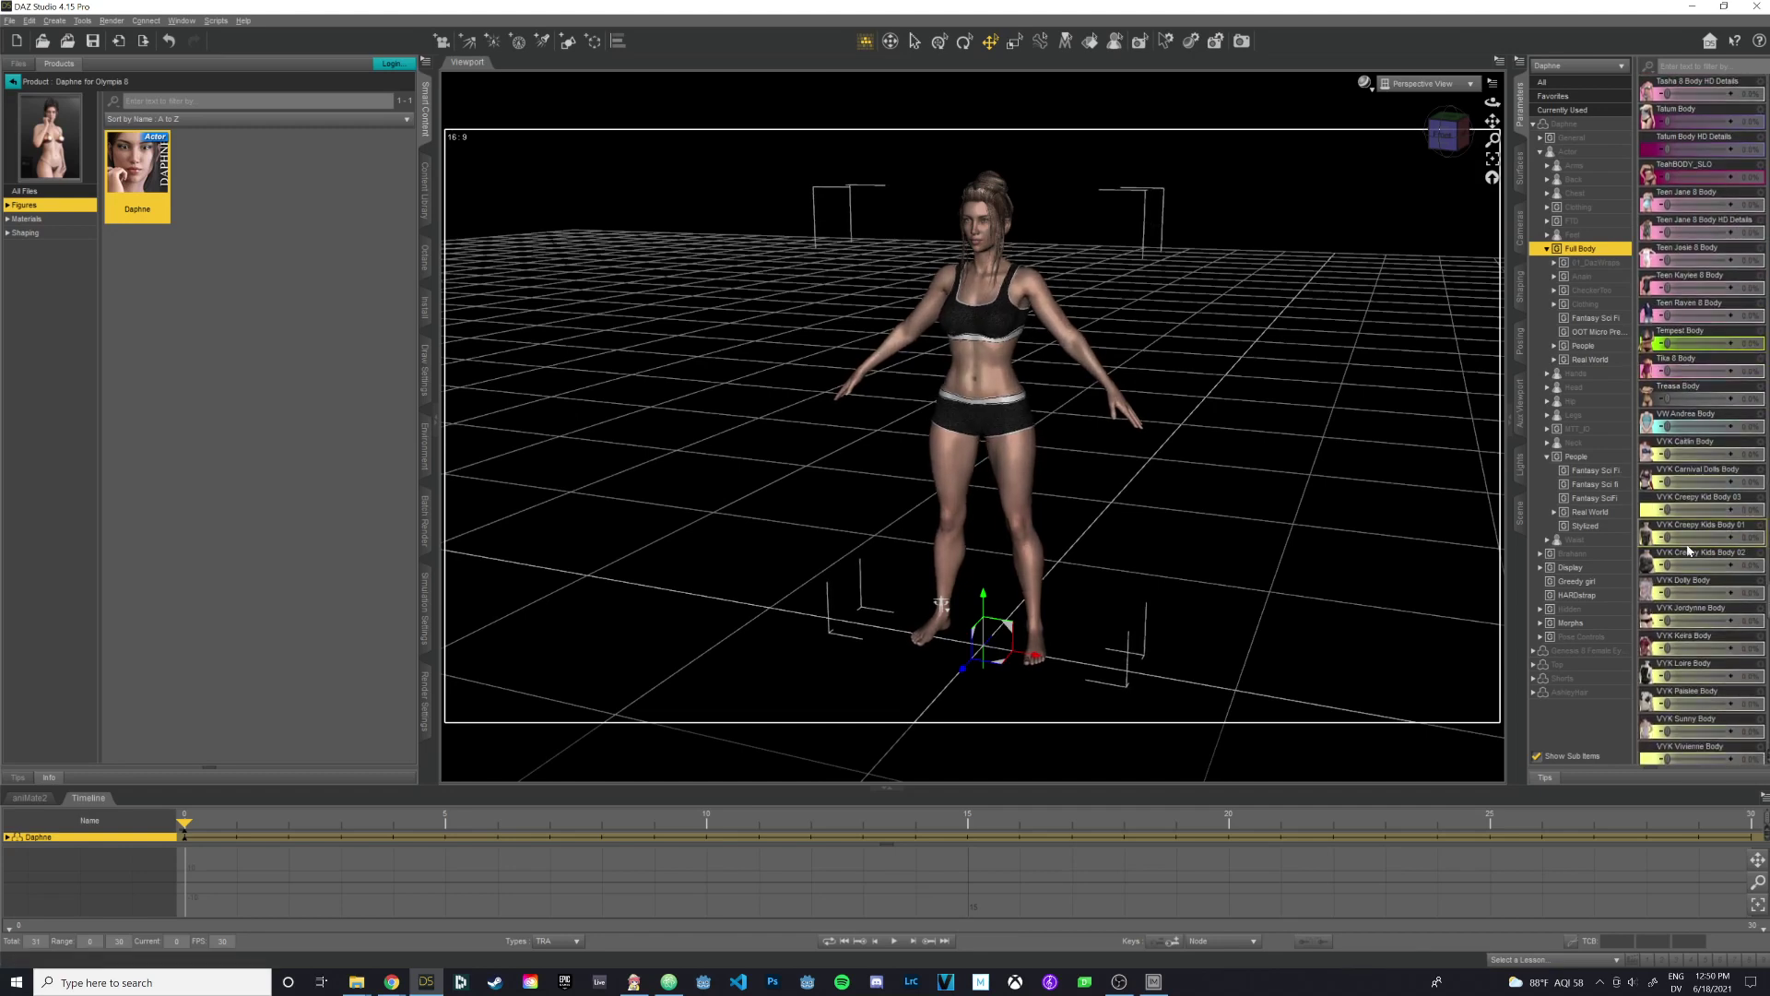
Browse the Clothing and Fantasy Sci Fi morphs, then open People's Head morph sliders.
{"action": "left_click", "coordinate": [1582, 303]}
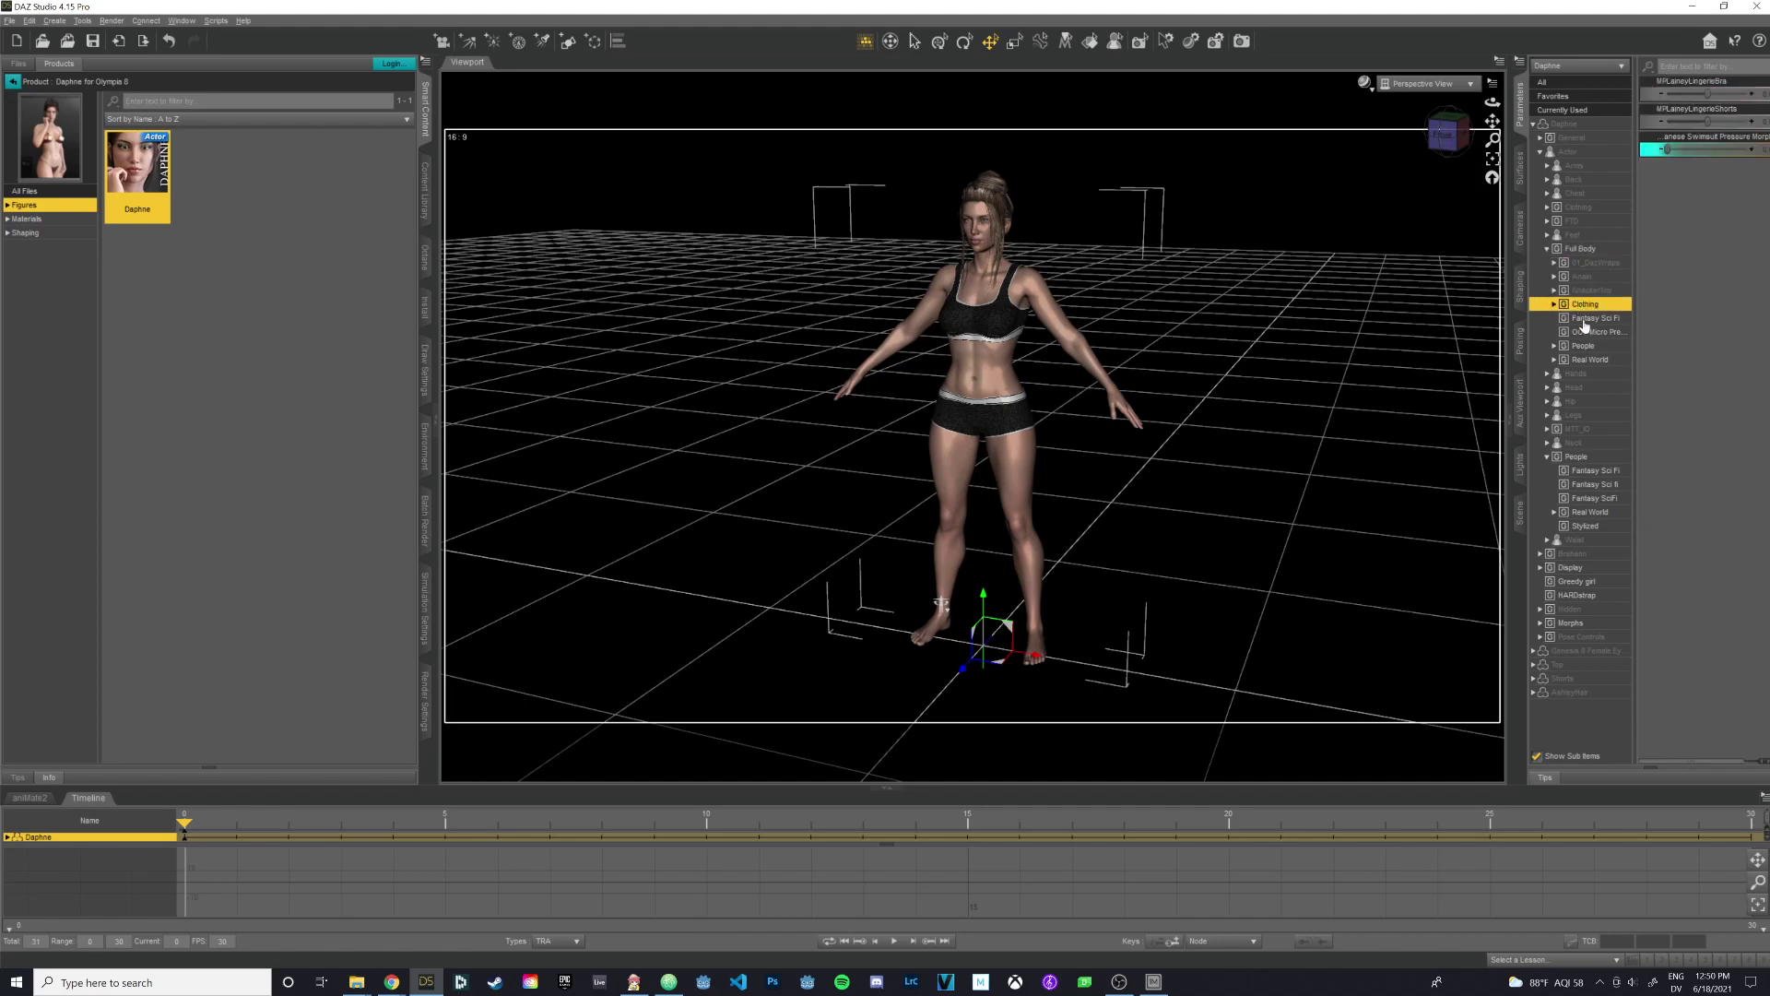
{"action": "left_click", "coordinate": [1589, 318]}
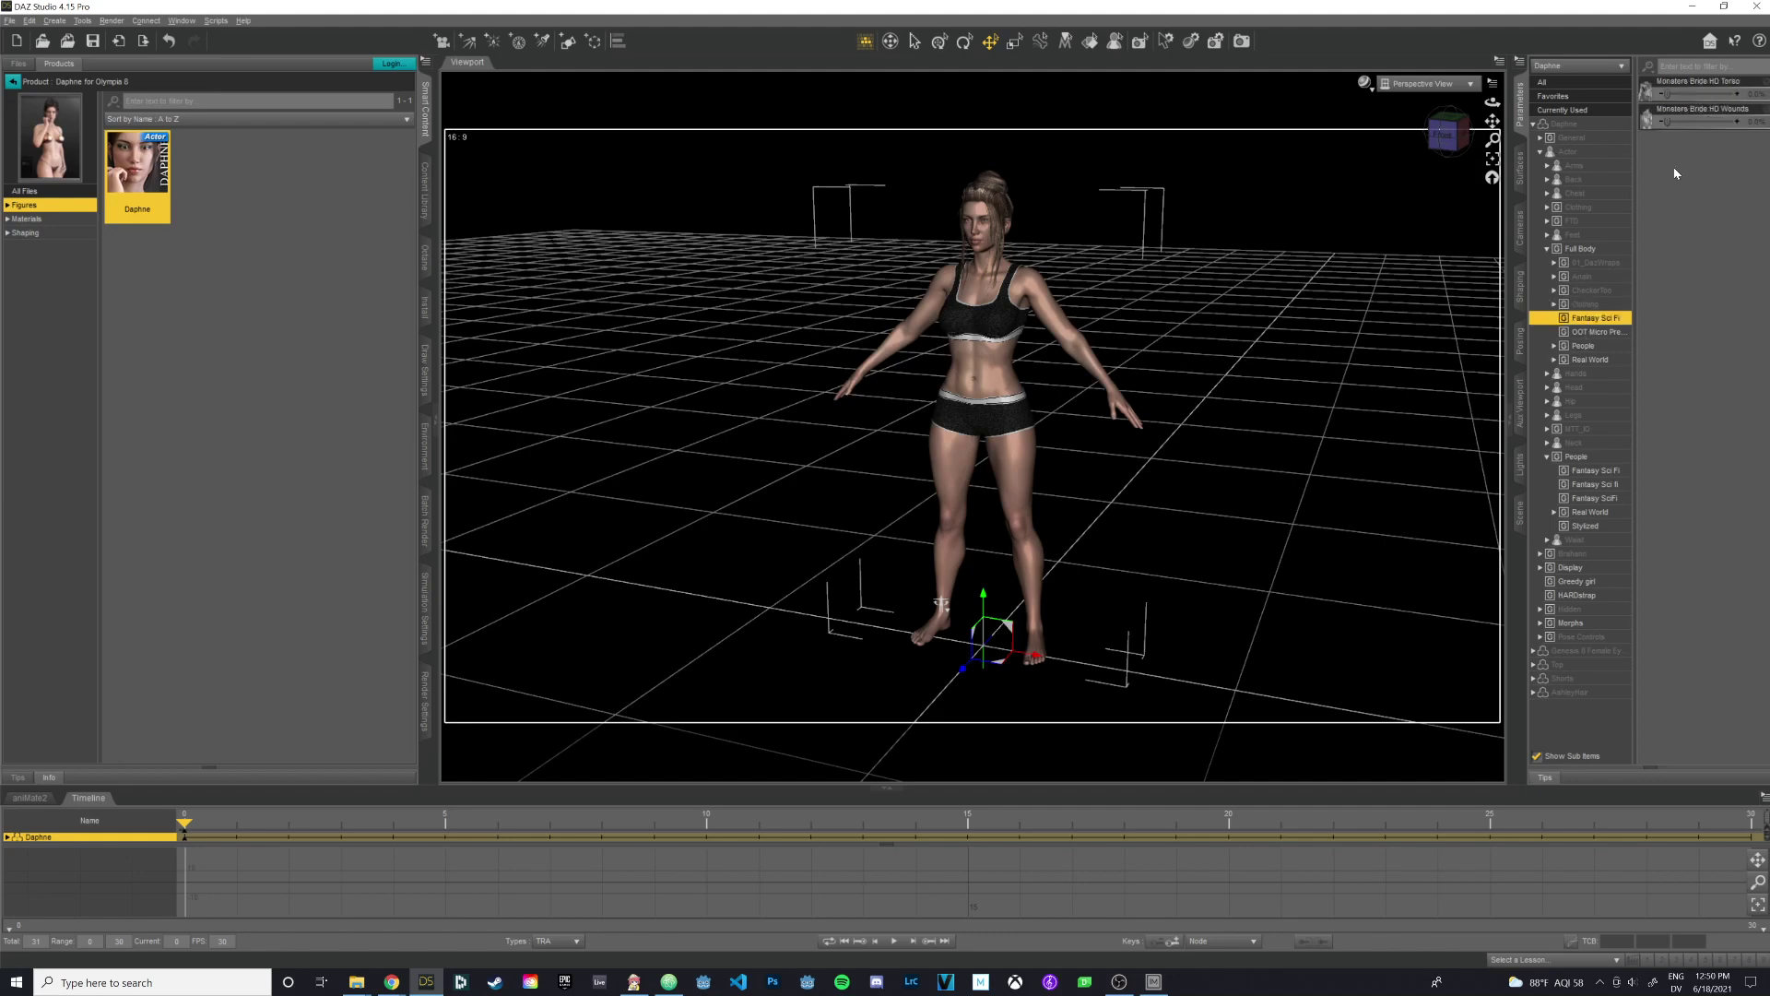
{"action": "left_click", "coordinate": [1701, 108]}
{"action": "left_click", "coordinate": [1579, 348]}
{"action": "left_click", "coordinate": [1574, 457]}
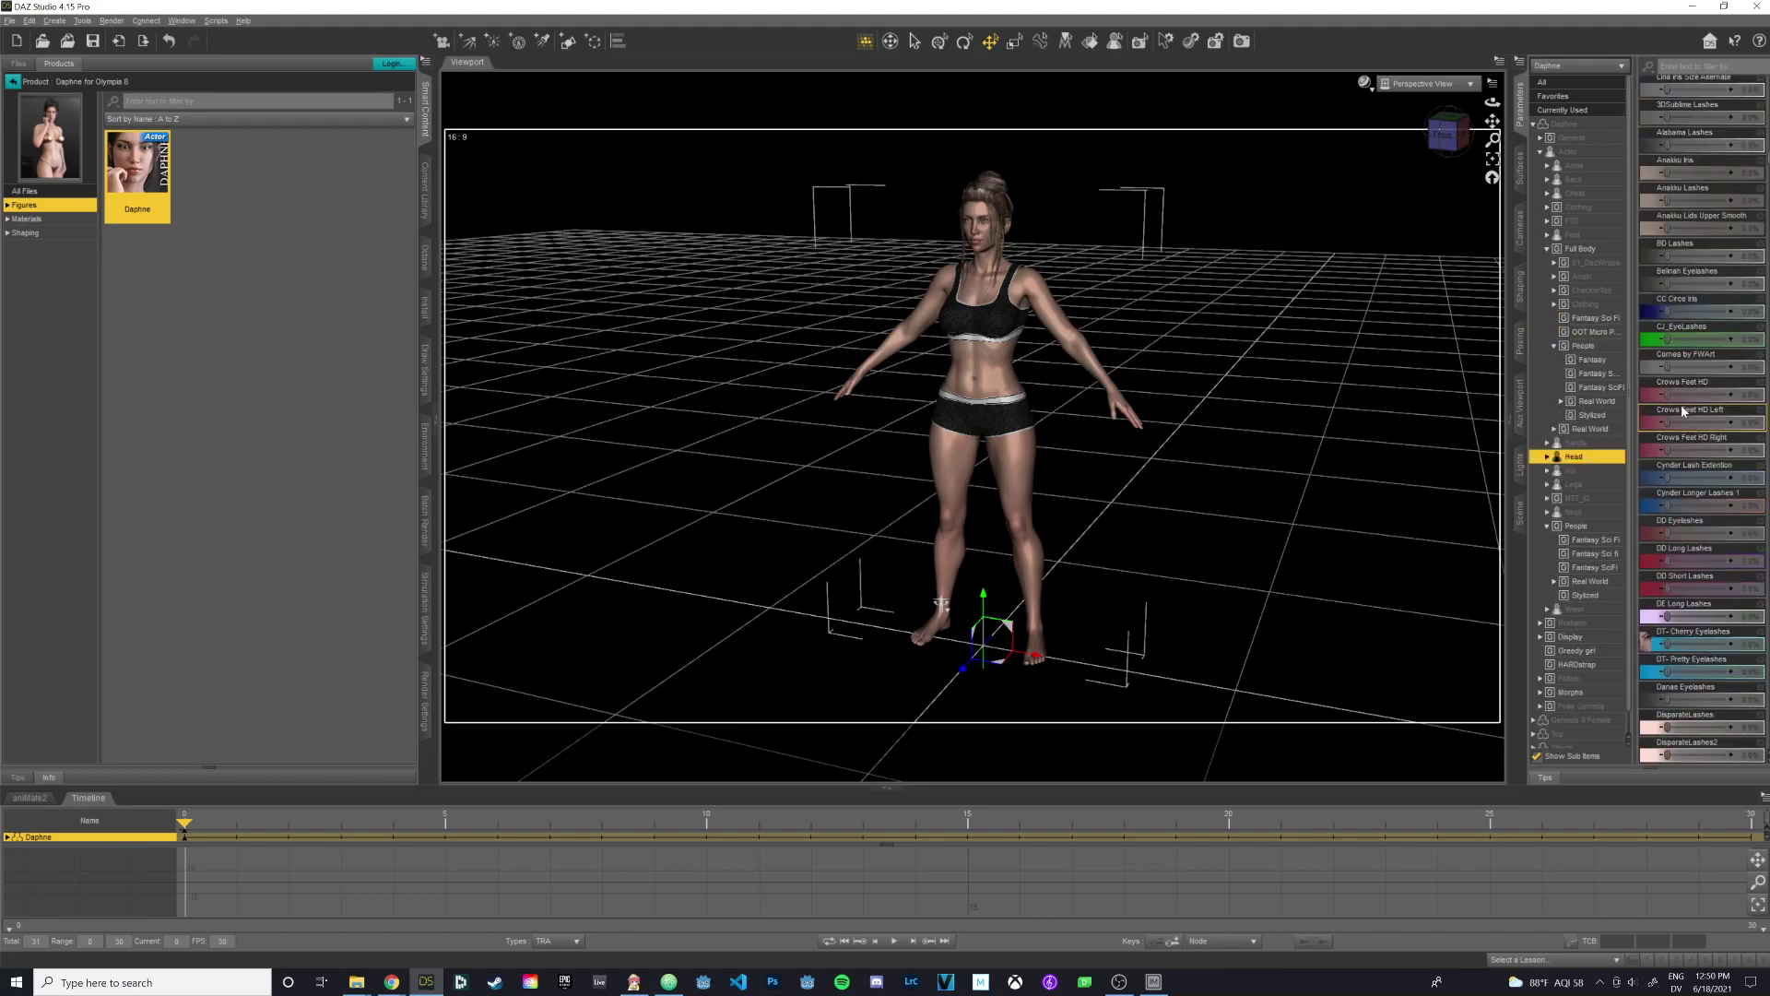
{"action": "scroll", "coordinate": [1474, 297], "scroll_direction": "up", "scroll_amount": 5}
{"action": "scroll", "coordinate": [1474, 296], "scroll_direction": "up", "scroll_amount": 3}
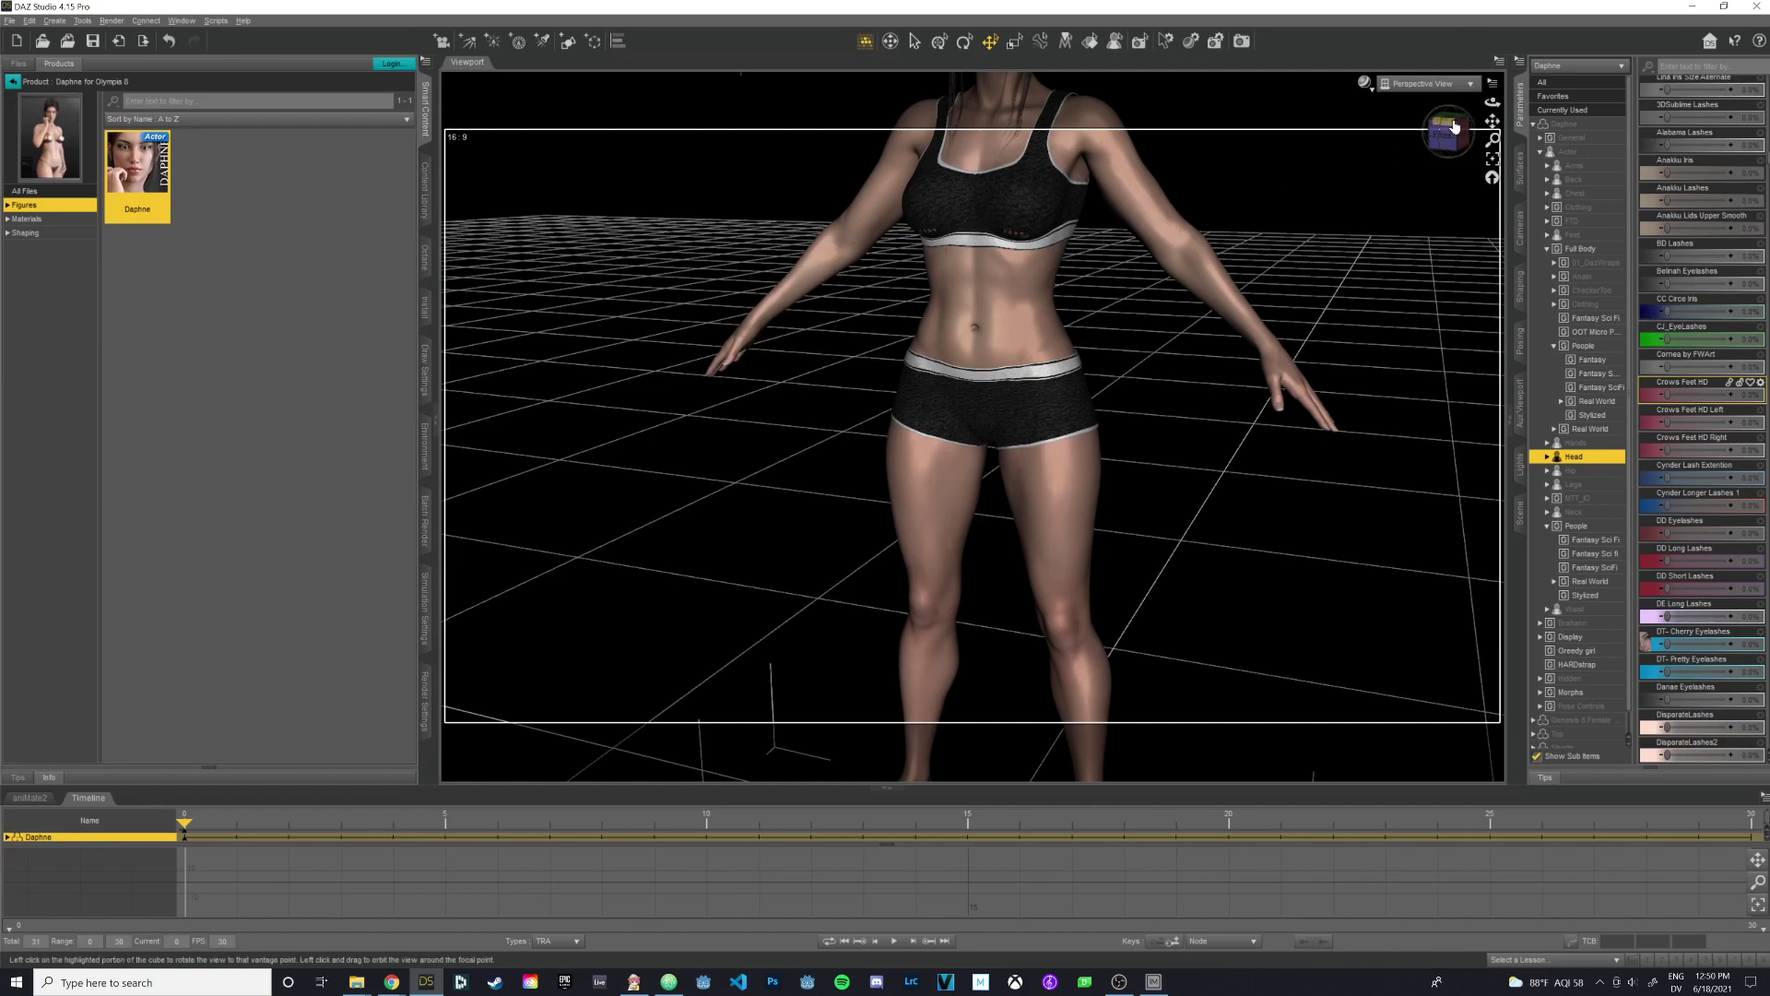
Frame Daphne's head and set Sakura 8 Eyelids Upper Gone to 17.4%.
{"action": "mouse_move", "coordinate": [1492, 120]}
{"action": "left_mouse_down"}
{"action": "mouse_move", "coordinate": [1492, 92]}
{"action": "mouse_move", "coordinate": [1484, 150]}
{"action": "left_mouse_up"}
{"action": "scroll", "coordinate": [1256, 356], "scroll_direction": "up", "scroll_amount": 5}
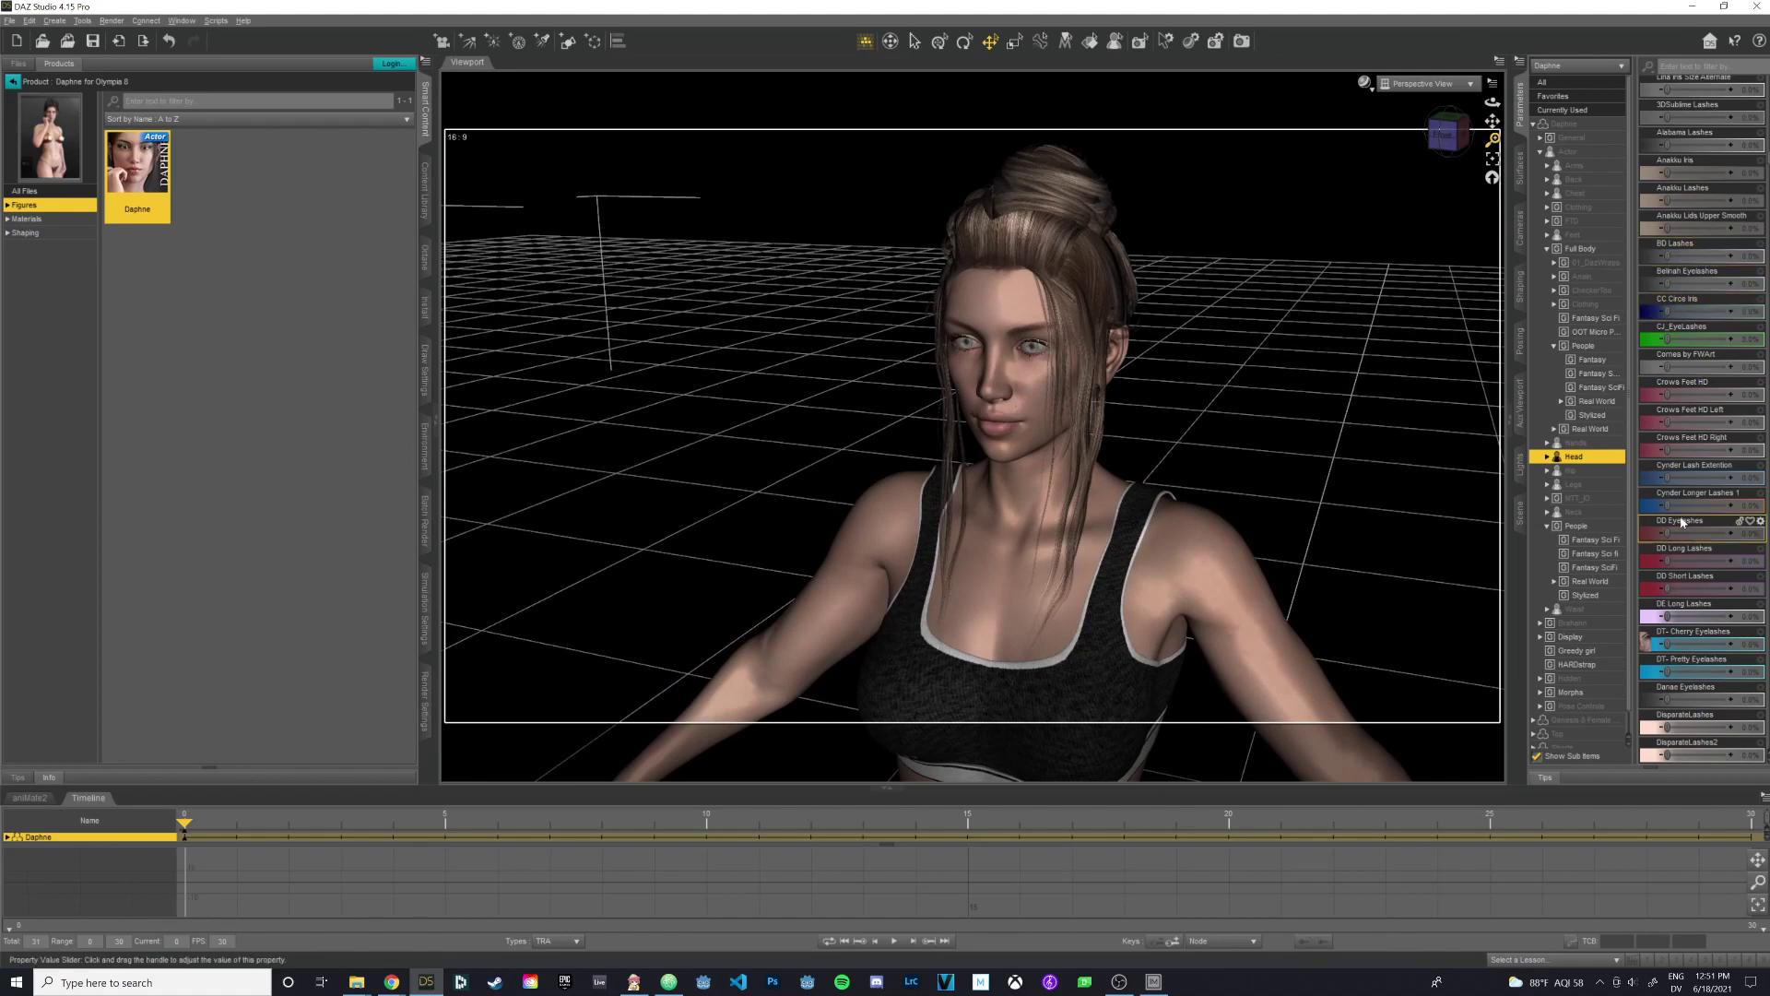
{"action": "scroll", "coordinate": [1679, 431], "scroll_direction": "down", "scroll_amount": 4}
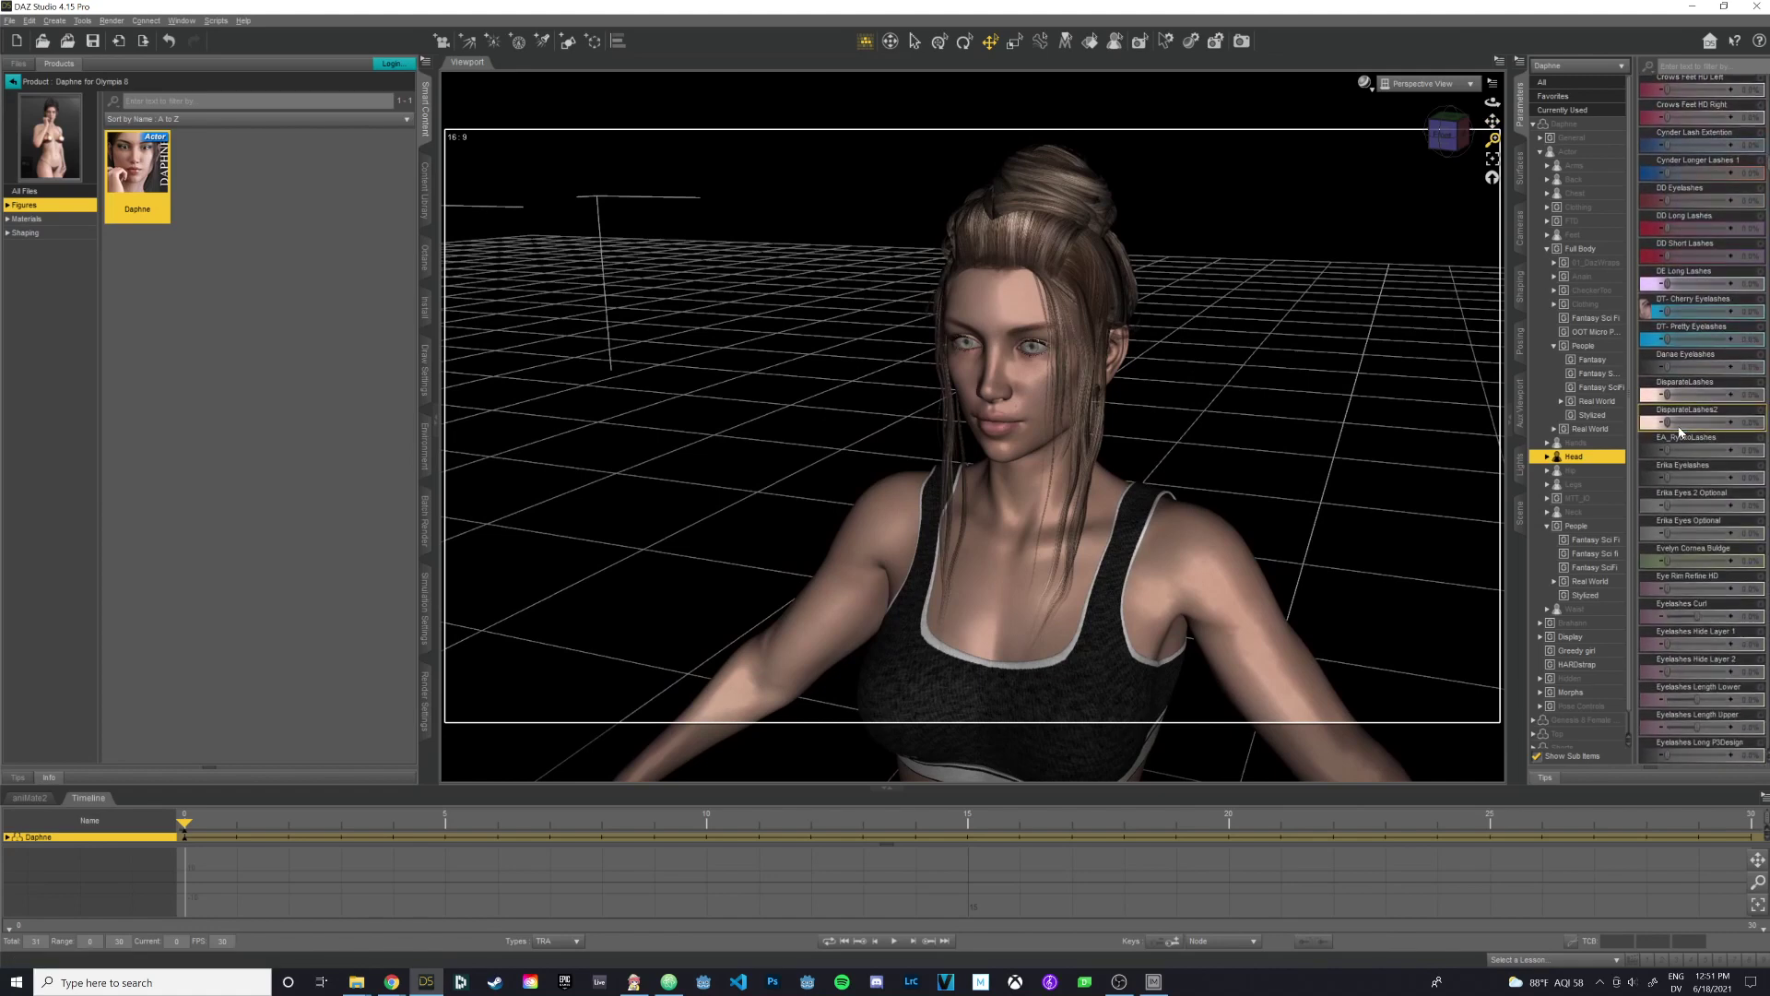
{"action": "scroll", "coordinate": [1680, 430], "scroll_direction": "down", "scroll_amount": 9}
{"action": "scroll", "coordinate": [1678, 449], "scroll_direction": "down", "scroll_amount": 7}
{"action": "scroll", "coordinate": [1682, 414], "scroll_direction": "down", "scroll_amount": 8}
{"action": "scroll", "coordinate": [1688, 417], "scroll_direction": "down", "scroll_amount": 8}
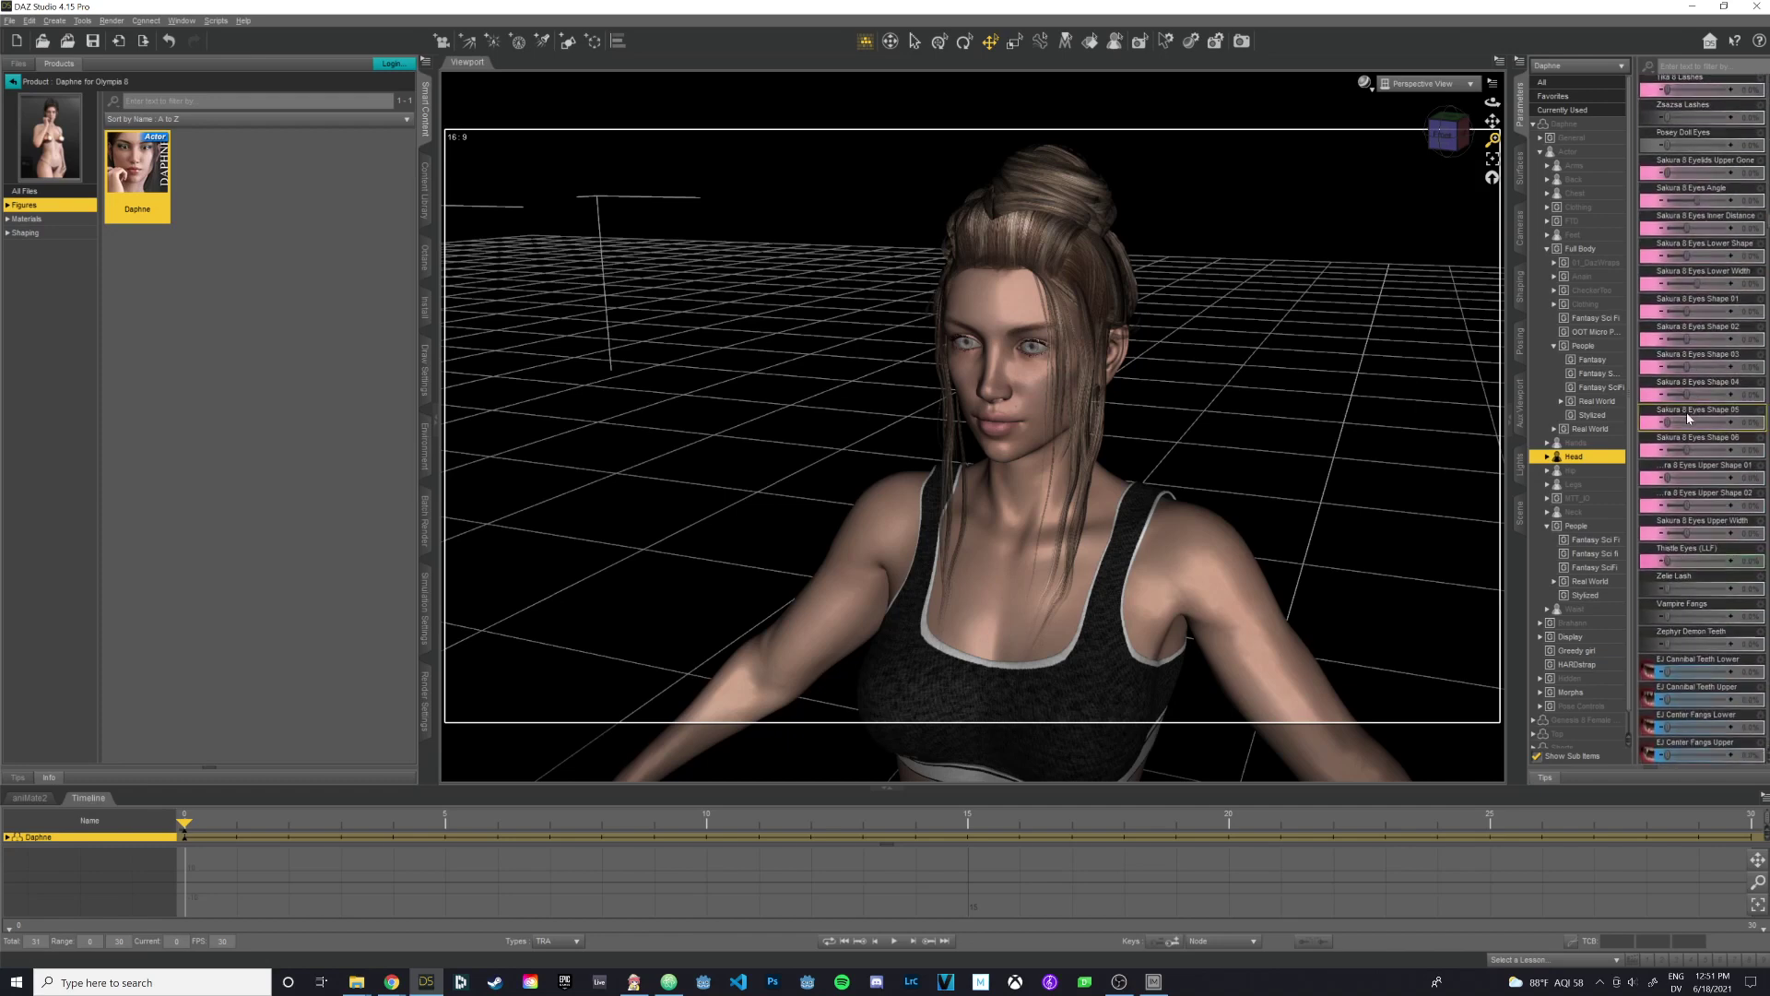
{"action": "scroll", "coordinate": [1685, 391], "scroll_direction": "up", "scroll_amount": 1}
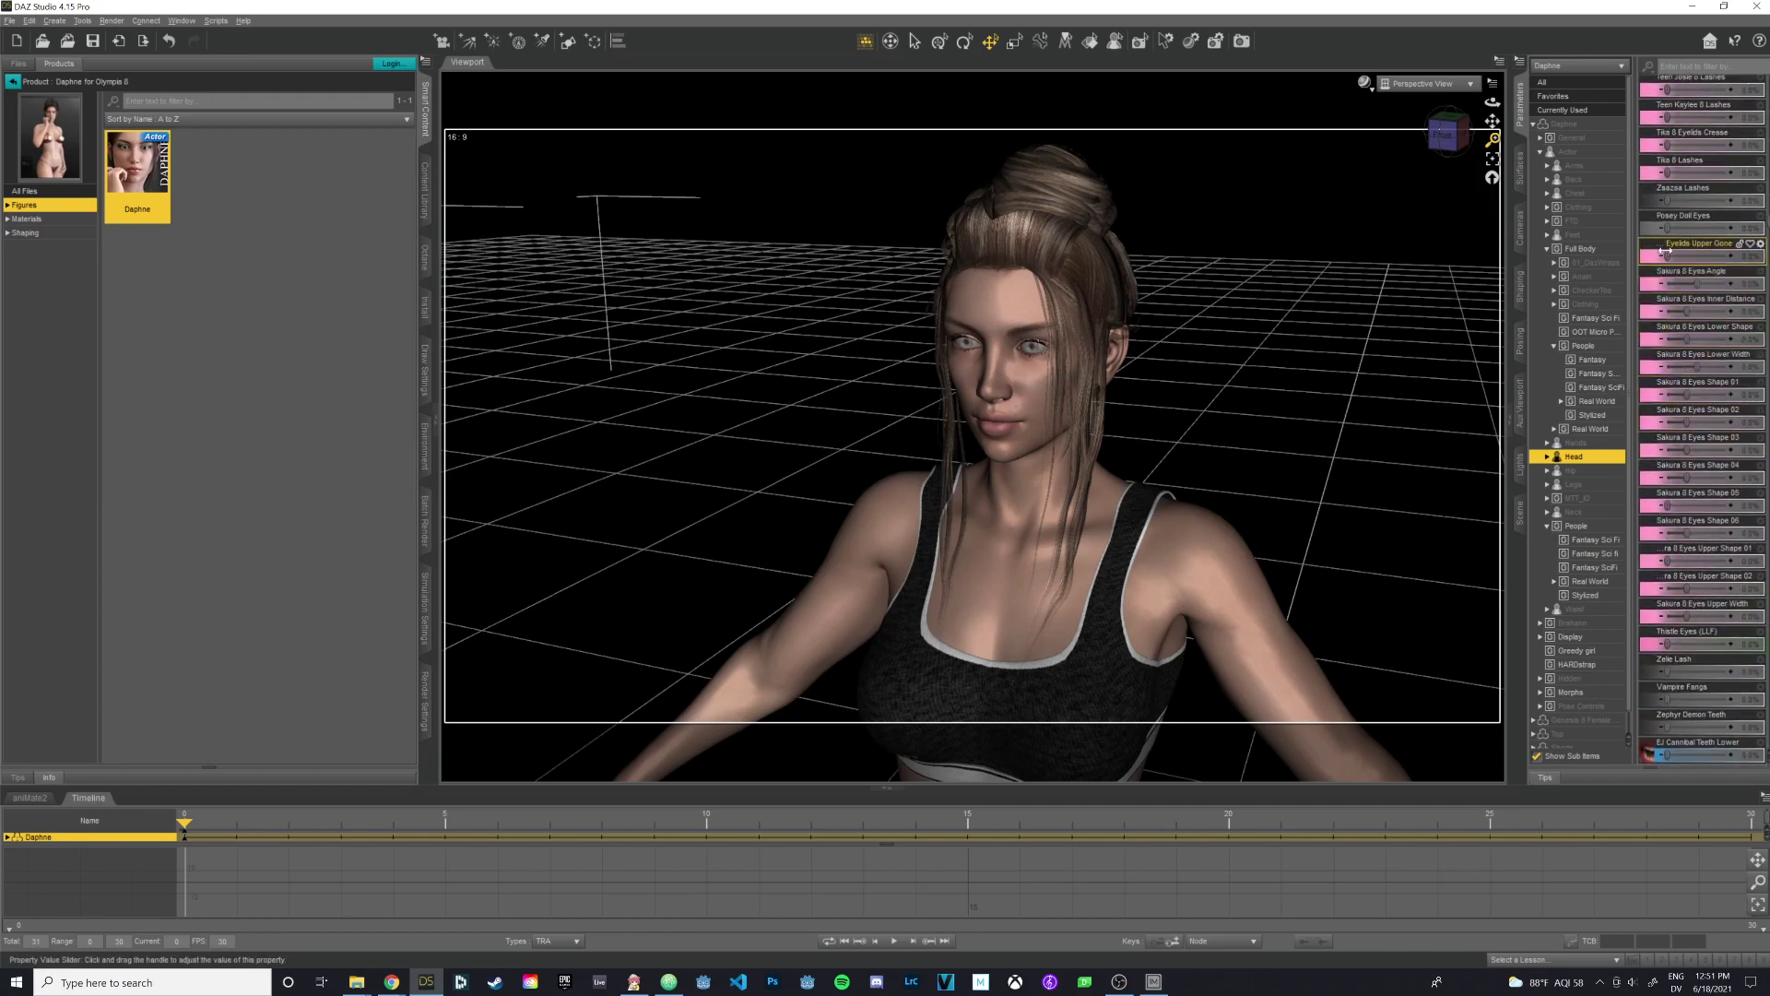
{"action": "left_click_drag", "start_coordinate": [1667, 255], "coordinate": [1675, 258]}
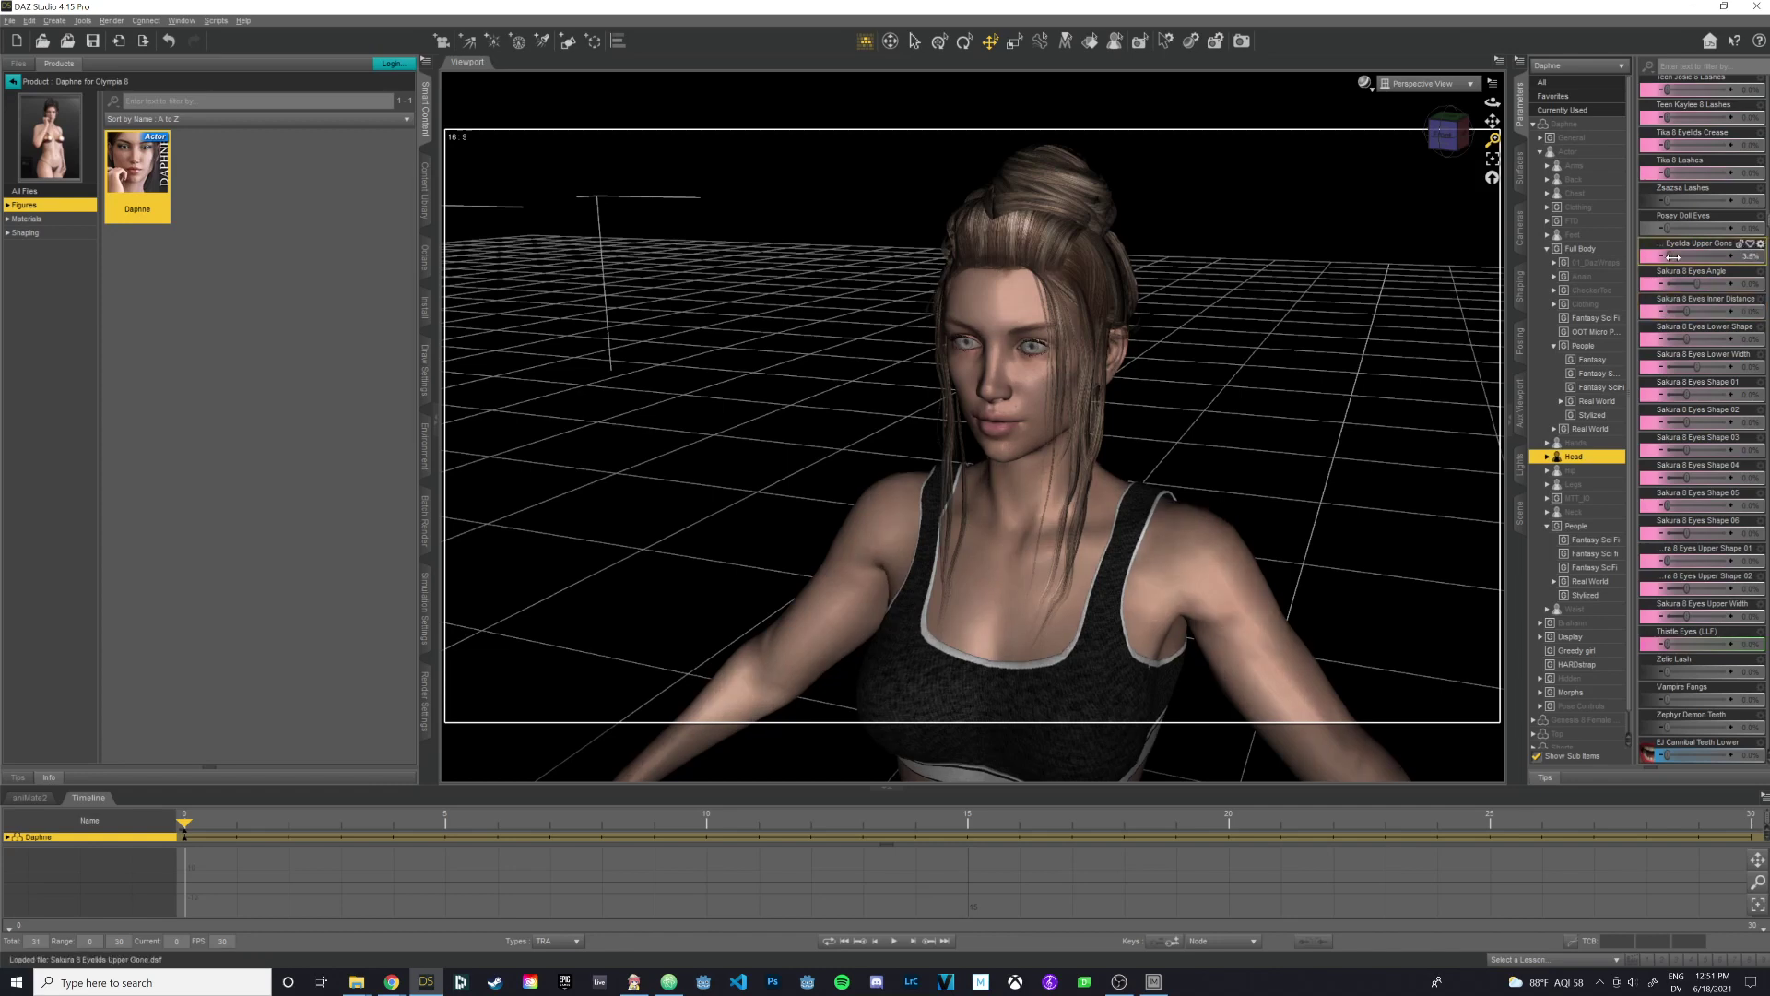
{"action": "left_click_drag", "start_coordinate": [1726, 257], "coordinate": [1667, 263]}
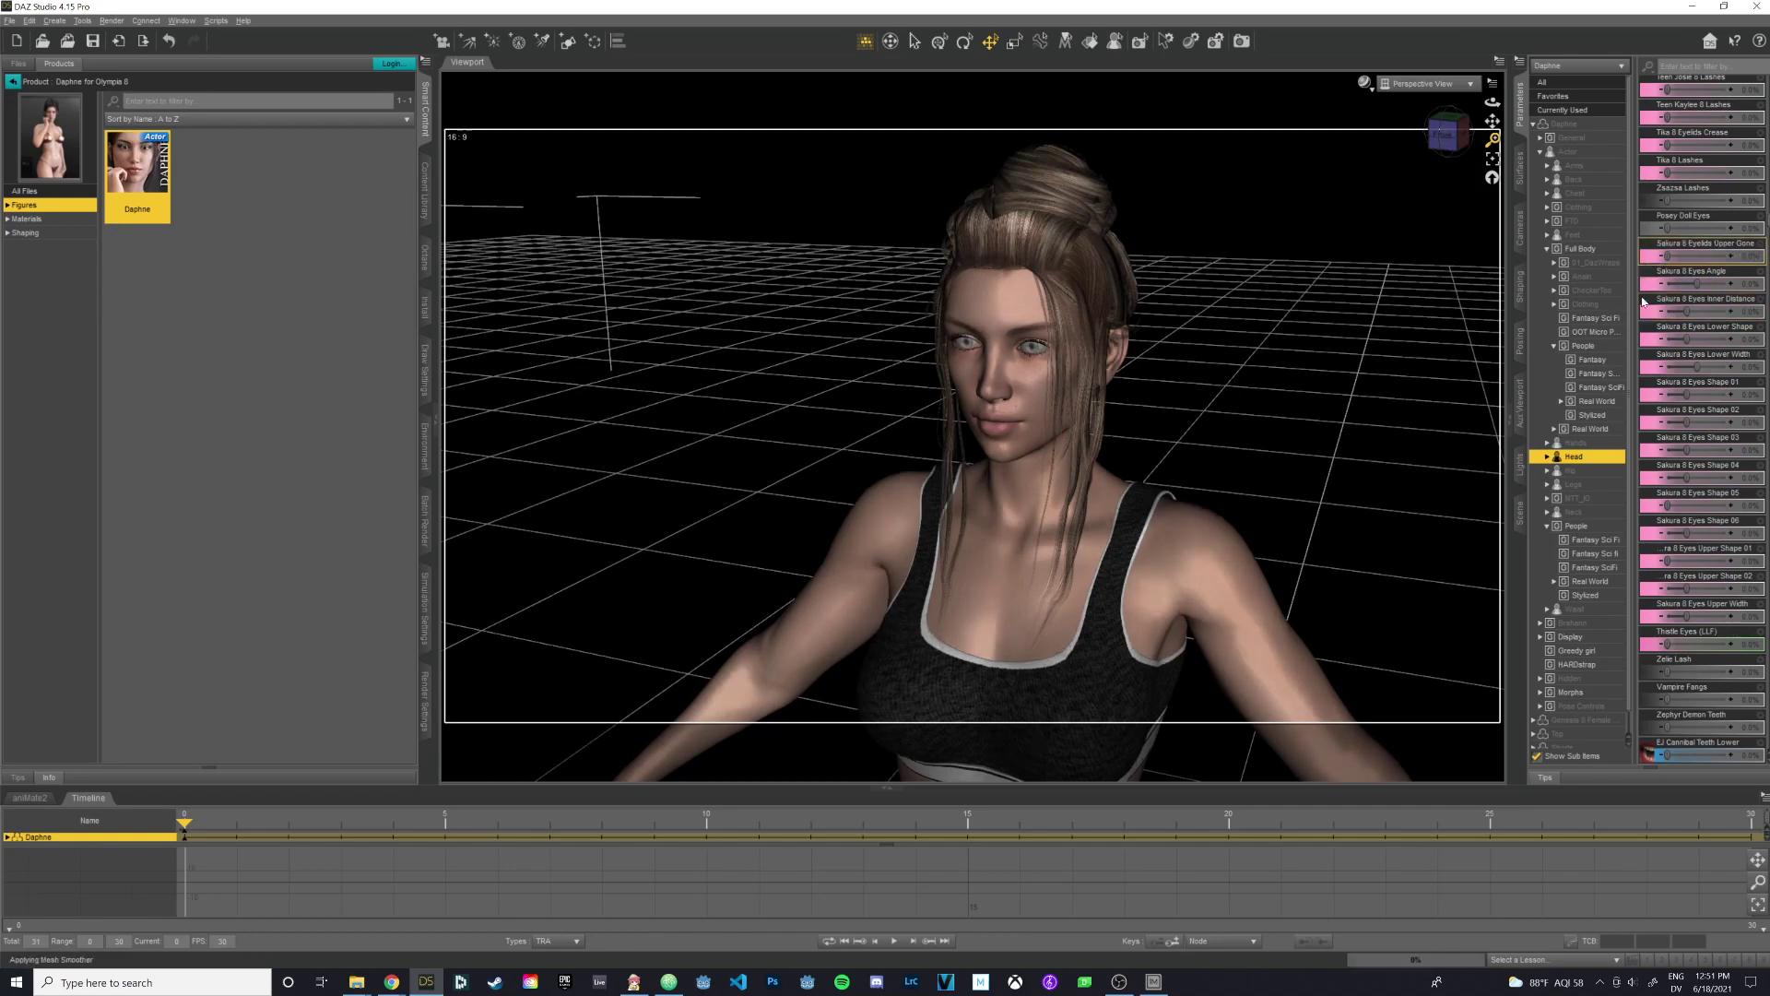
{"action": "scroll", "coordinate": [1688, 402], "scroll_direction": "down", "scroll_amount": 5}
{"action": "scroll", "coordinate": [1686, 402], "scroll_direction": "down", "scroll_amount": 4}
{"action": "scroll", "coordinate": [1685, 396], "scroll_direction": "down", "scroll_amount": 10}
Set CC Circe Ears 01 to 43%, Ears Elf and Teen Josie 8 Ears 1 to 100%, and view her head-on.
{"action": "mouse_move", "coordinate": [1669, 317]}
{"action": "left_mouse_down"}
{"action": "mouse_move", "coordinate": [1751, 323]}
{"action": "mouse_move", "coordinate": [1667, 320]}
{"action": "left_mouse_up"}
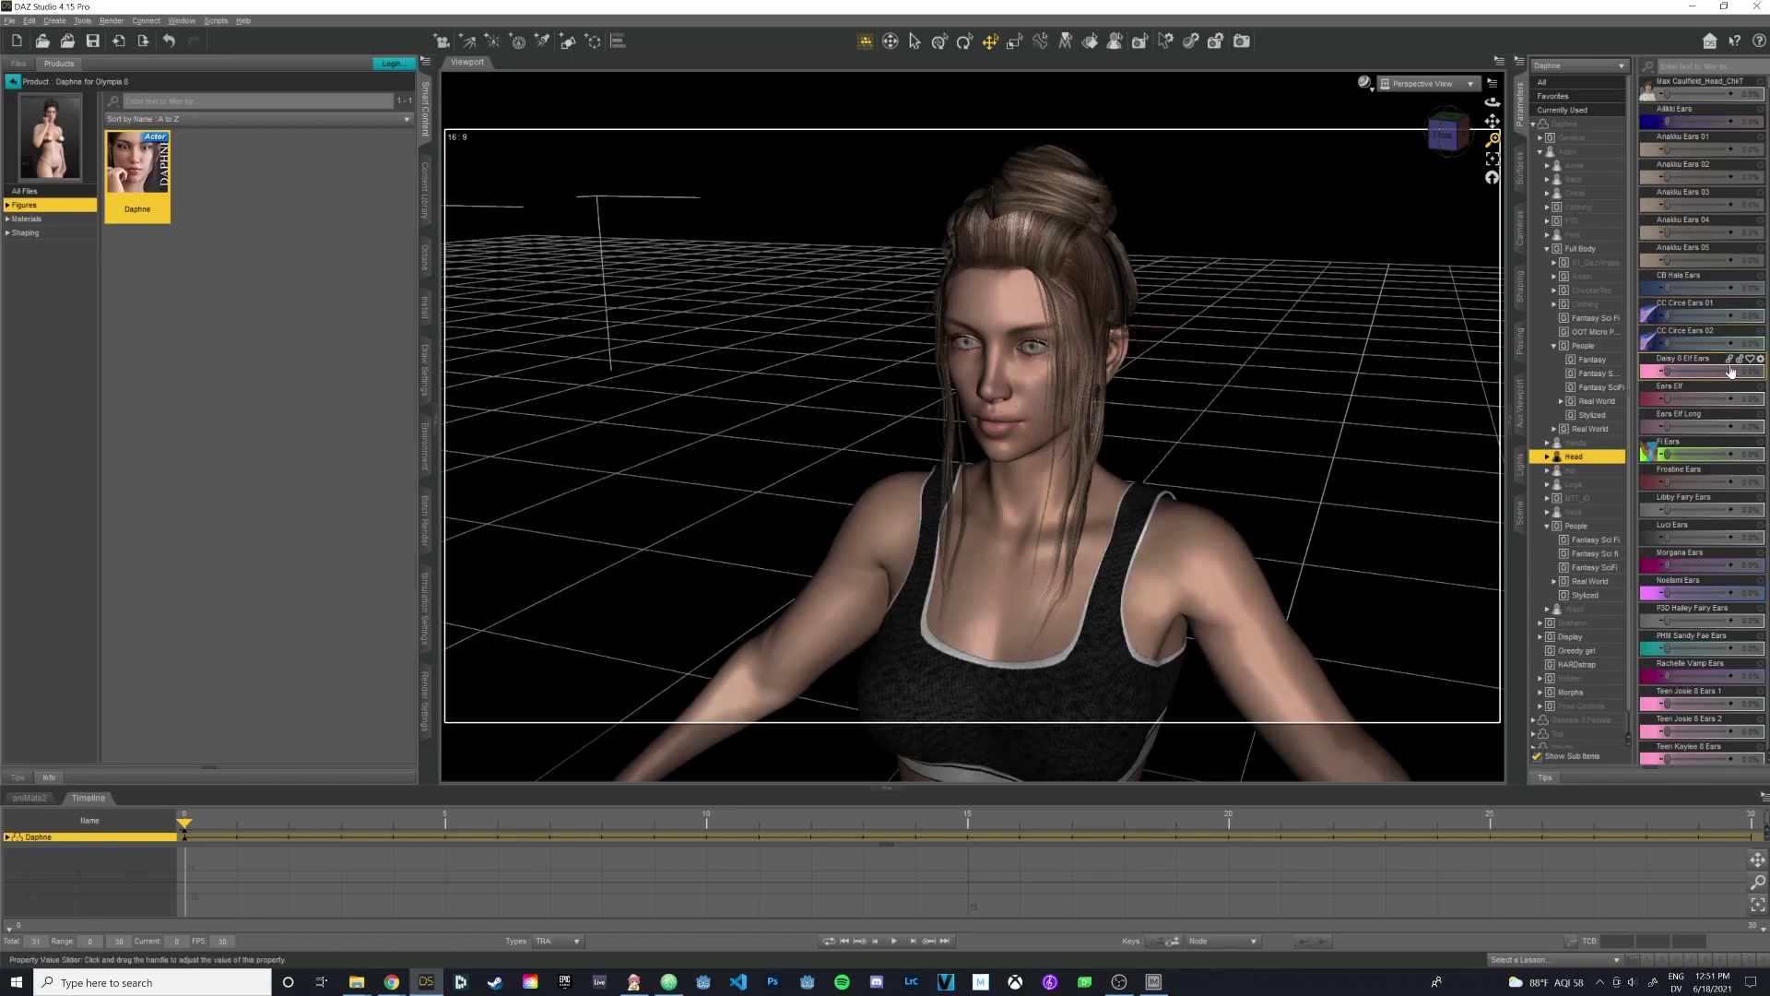
{"action": "left_click_drag", "start_coordinate": [1733, 372], "coordinate": [1683, 371]}
{"action": "key", "text": "ctrl+z"}
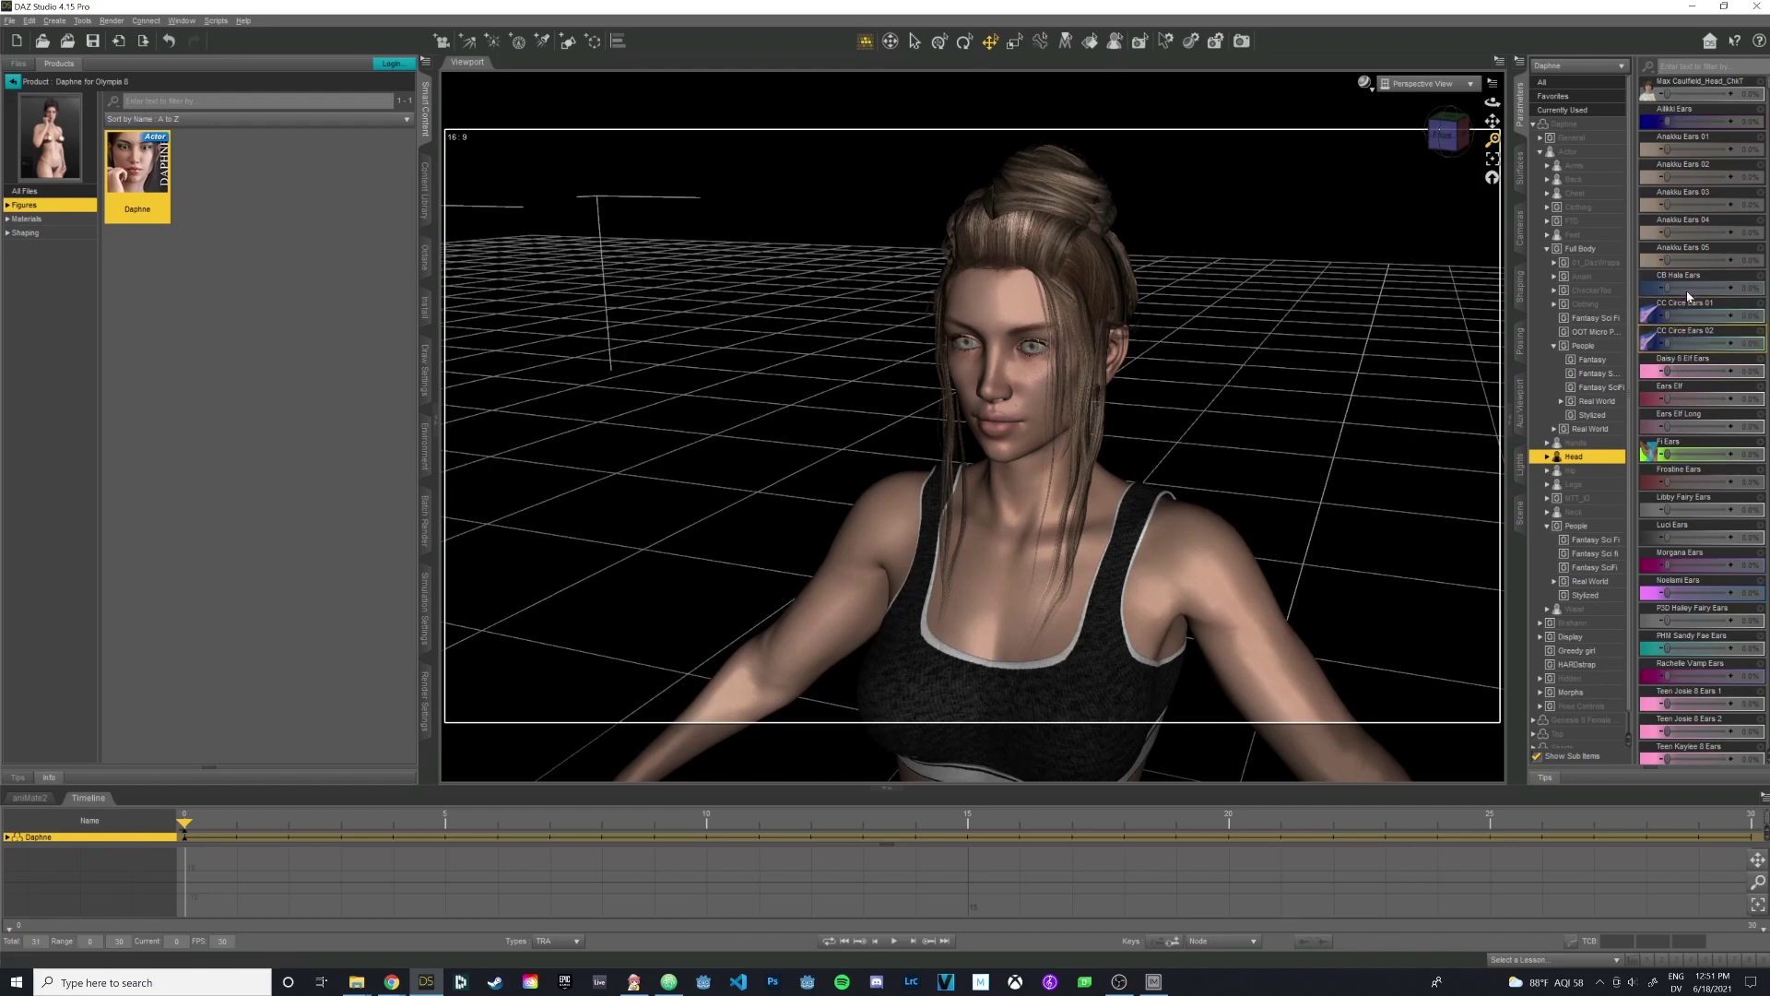
{"action": "scroll", "coordinate": [1691, 343], "scroll_direction": "down", "scroll_amount": 3}
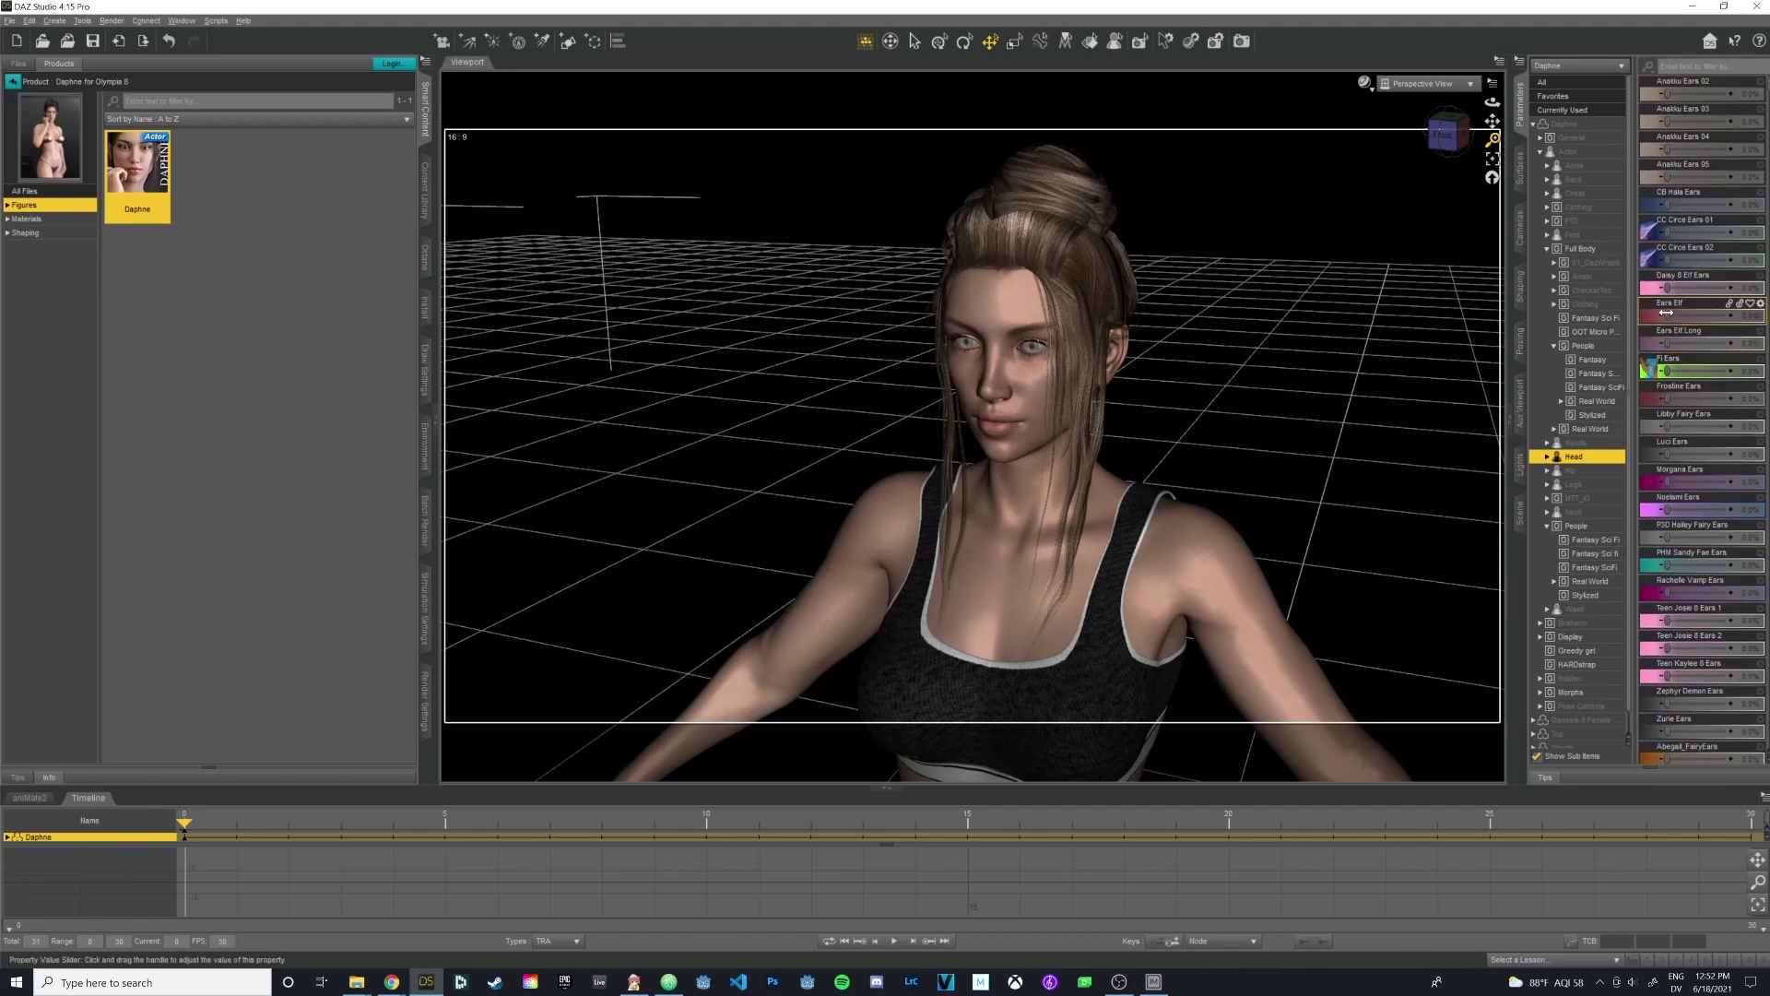
{"action": "mouse_move", "coordinate": [1667, 312]}
{"action": "left_mouse_down"}
{"action": "mouse_move", "coordinate": [1743, 319]}
{"action": "mouse_move", "coordinate": [1670, 321]}
{"action": "left_mouse_up"}
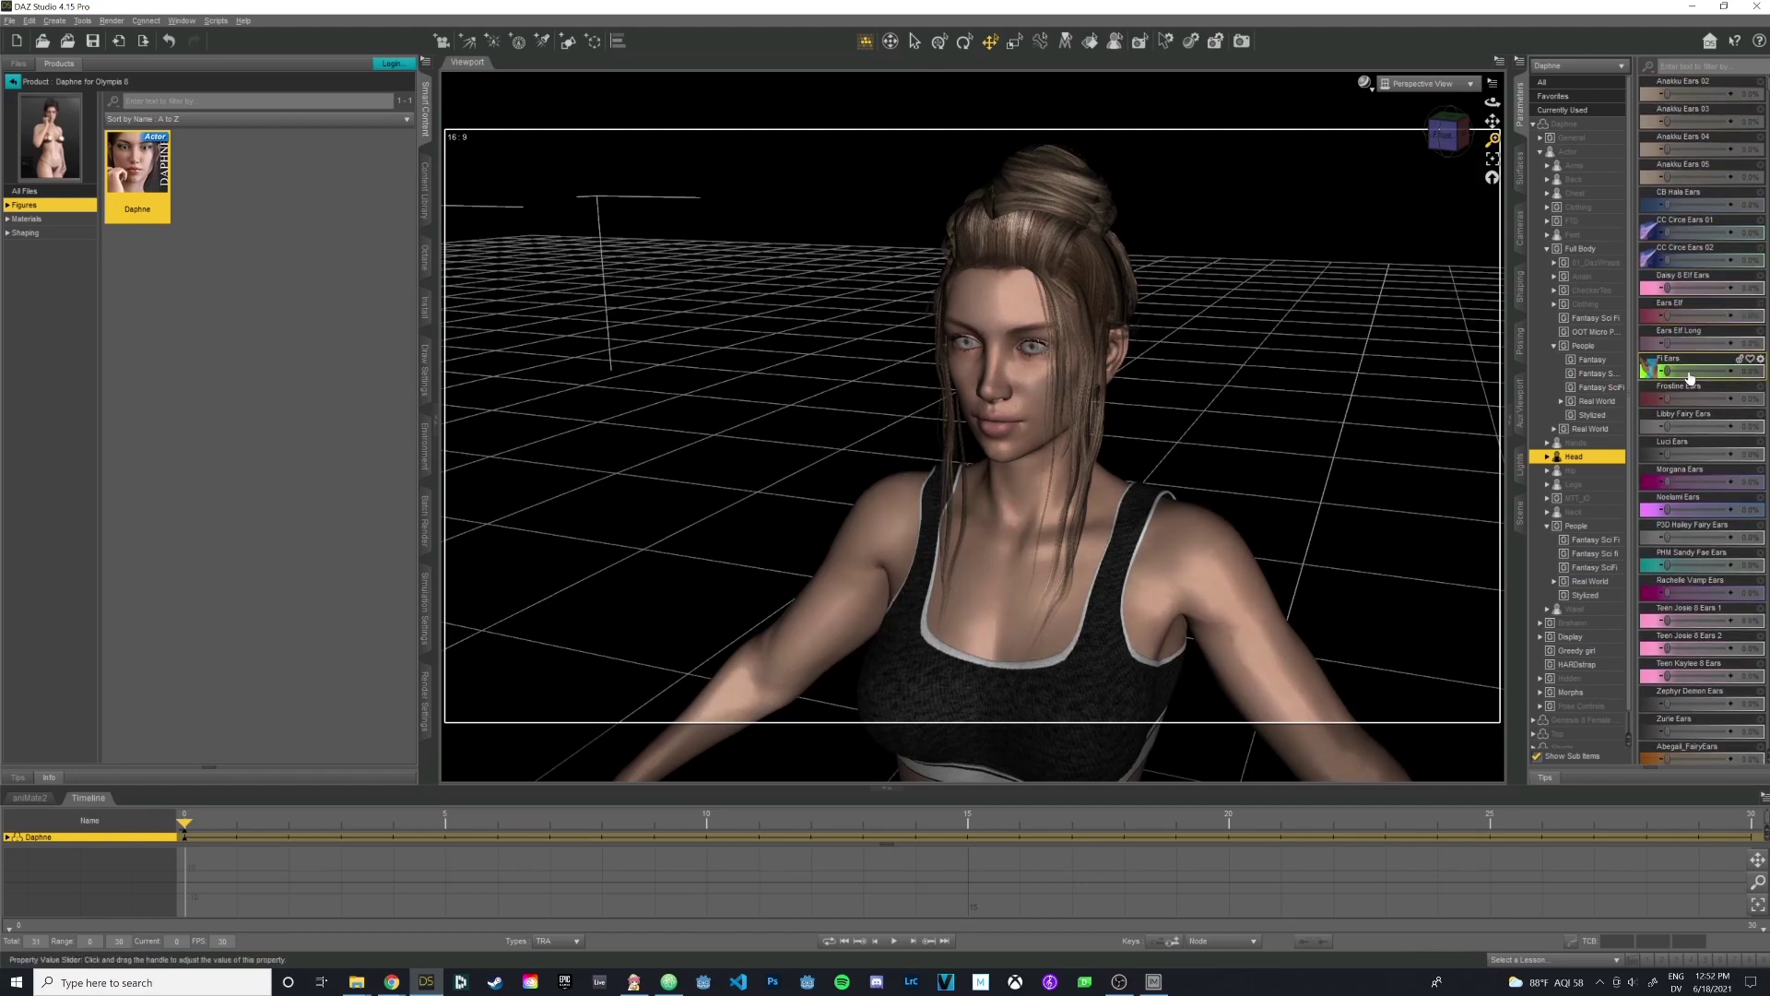
{"action": "scroll", "coordinate": [1690, 376], "scroll_direction": "down", "scroll_amount": 9}
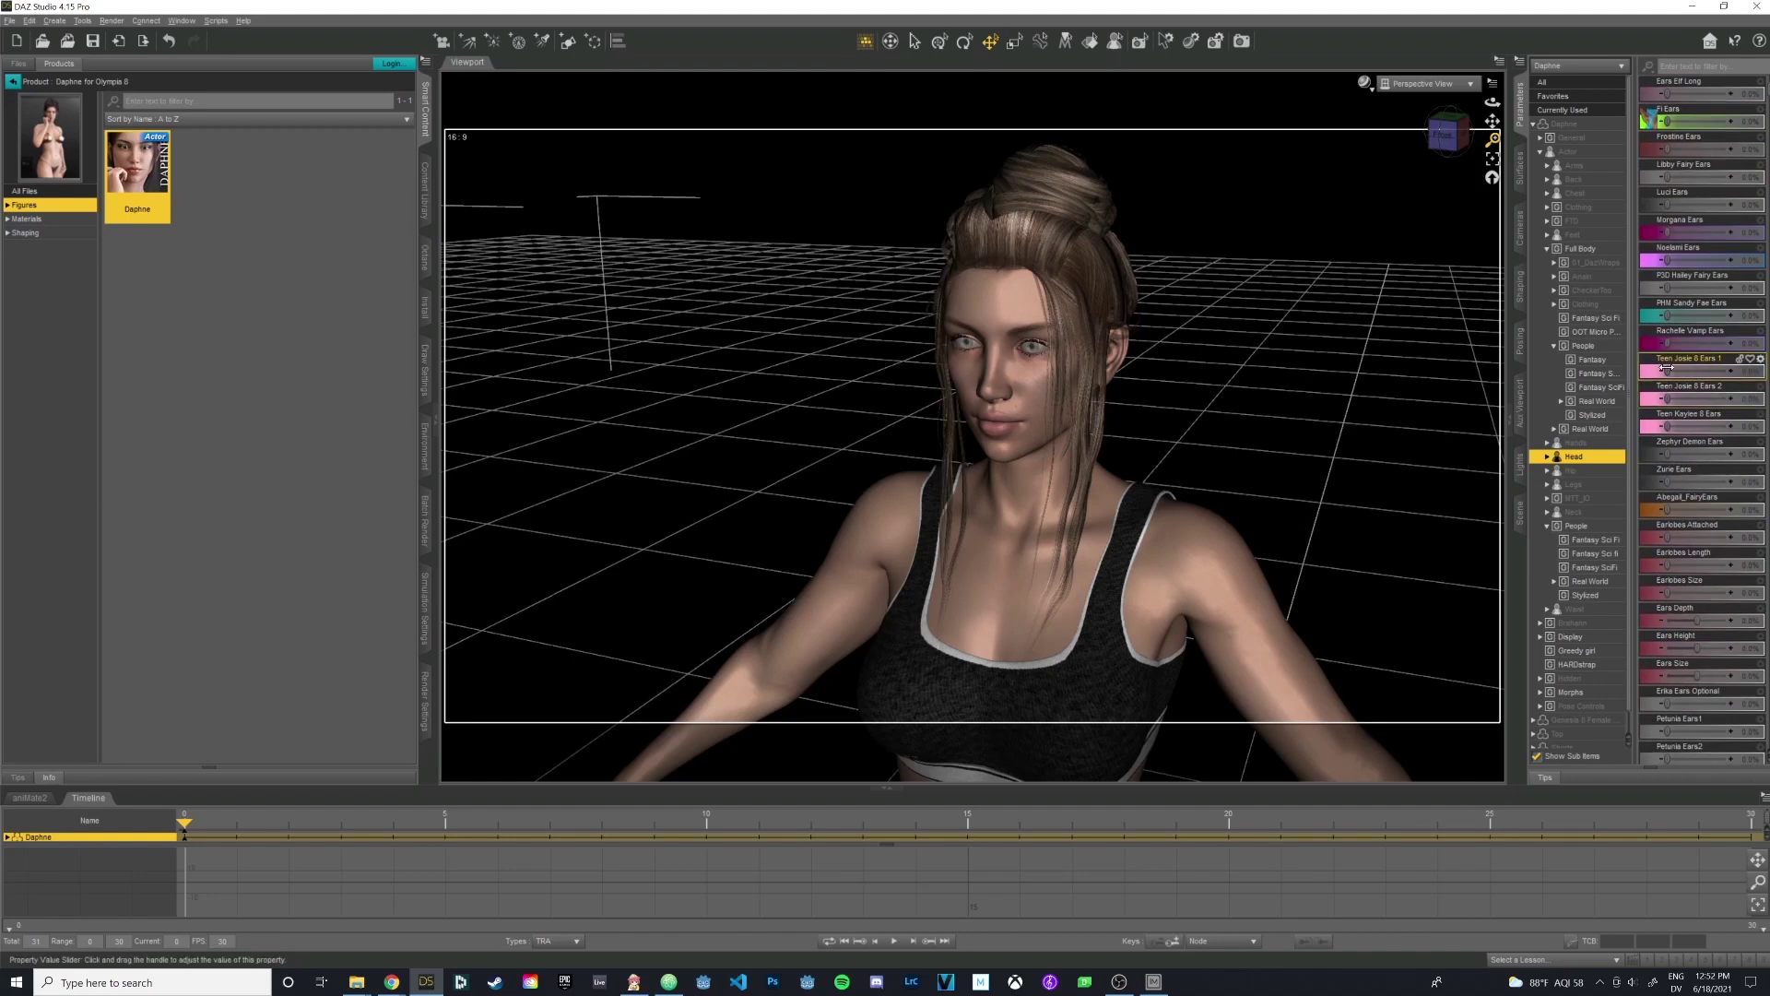
{"action": "left_click_drag", "start_coordinate": [1666, 368], "coordinate": [1667, 426]}
{"action": "scroll", "coordinate": [1726, 341], "scroll_direction": "down", "scroll_amount": 3}
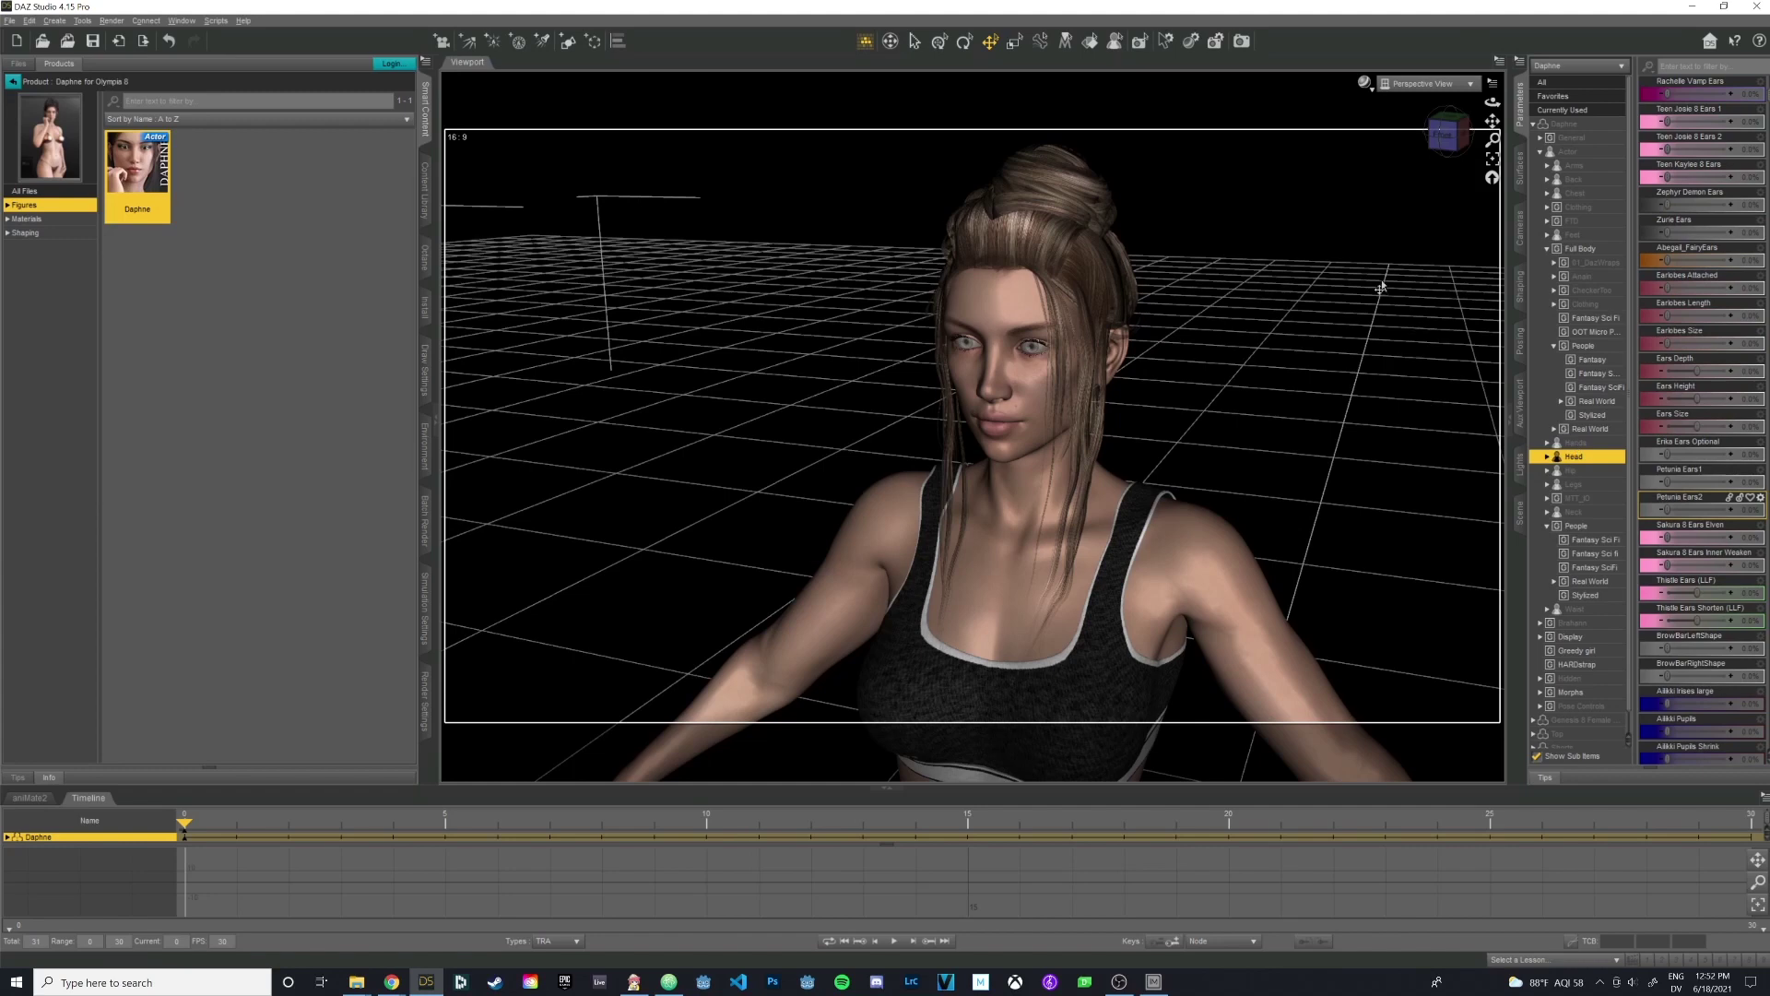
{"action": "left_click_drag", "start_coordinate": [1385, 100], "coordinate": [1346, 222], "text": "alt"}
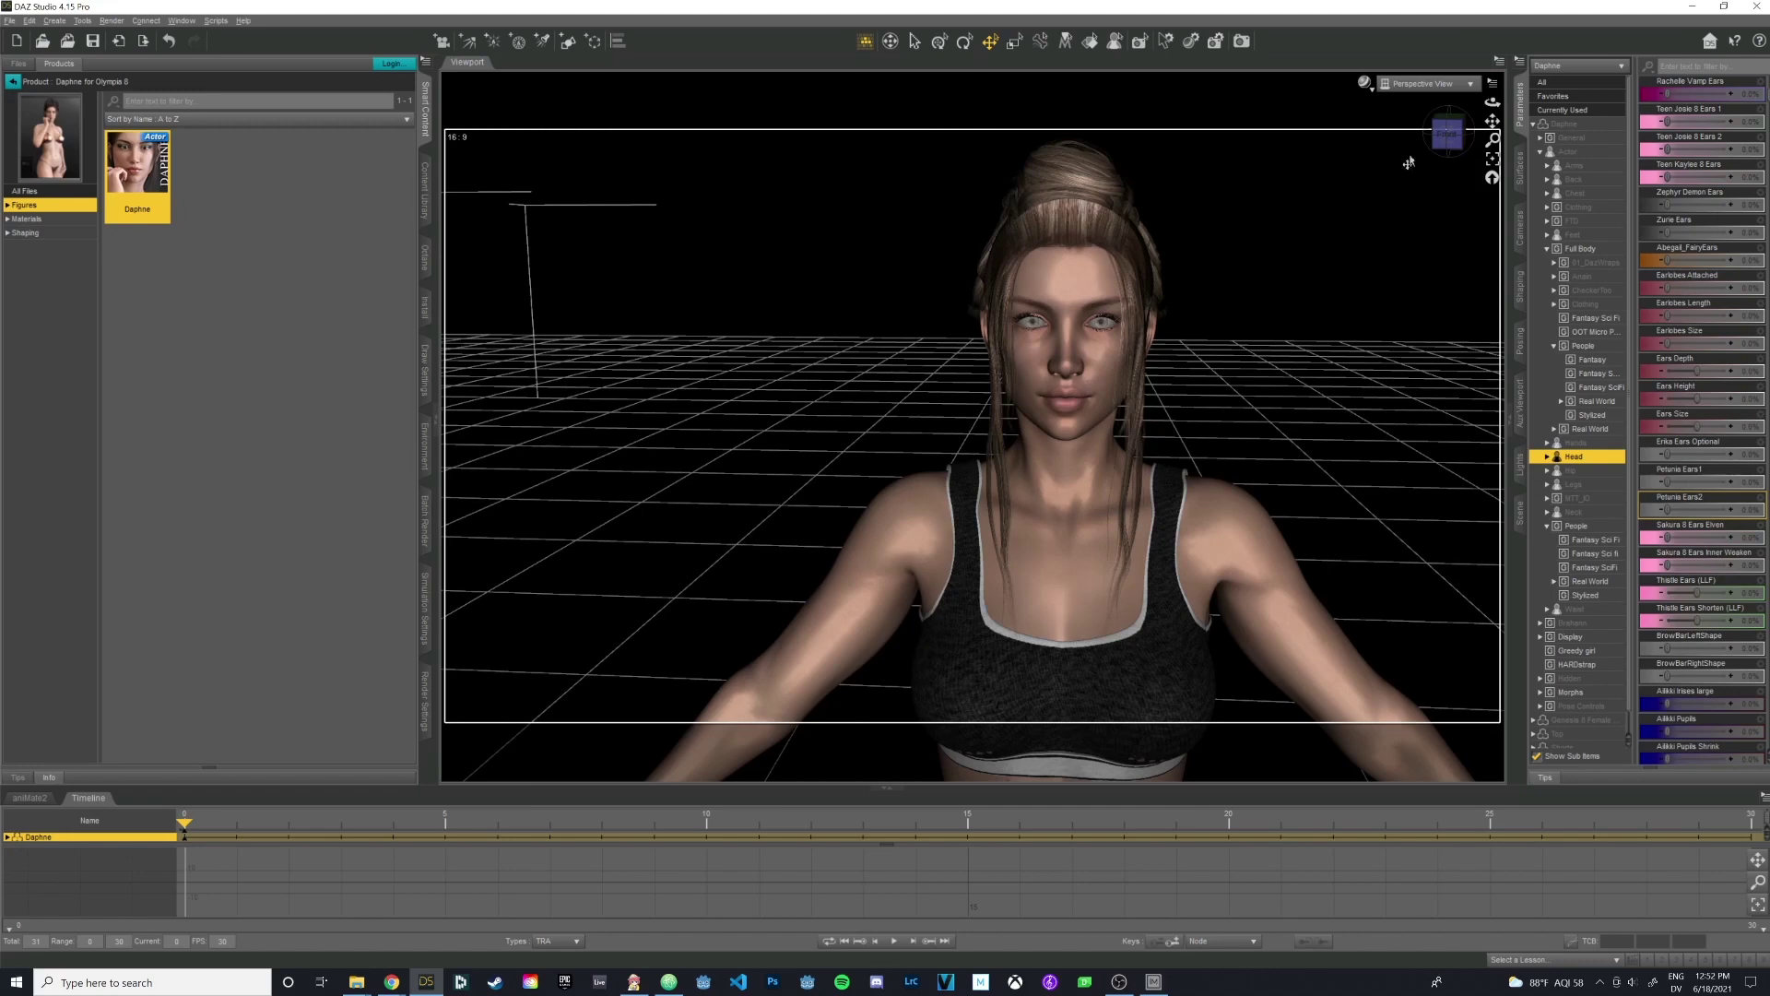
{"action": "left_click_drag", "start_coordinate": [1492, 121], "coordinate": [1549, 116]}
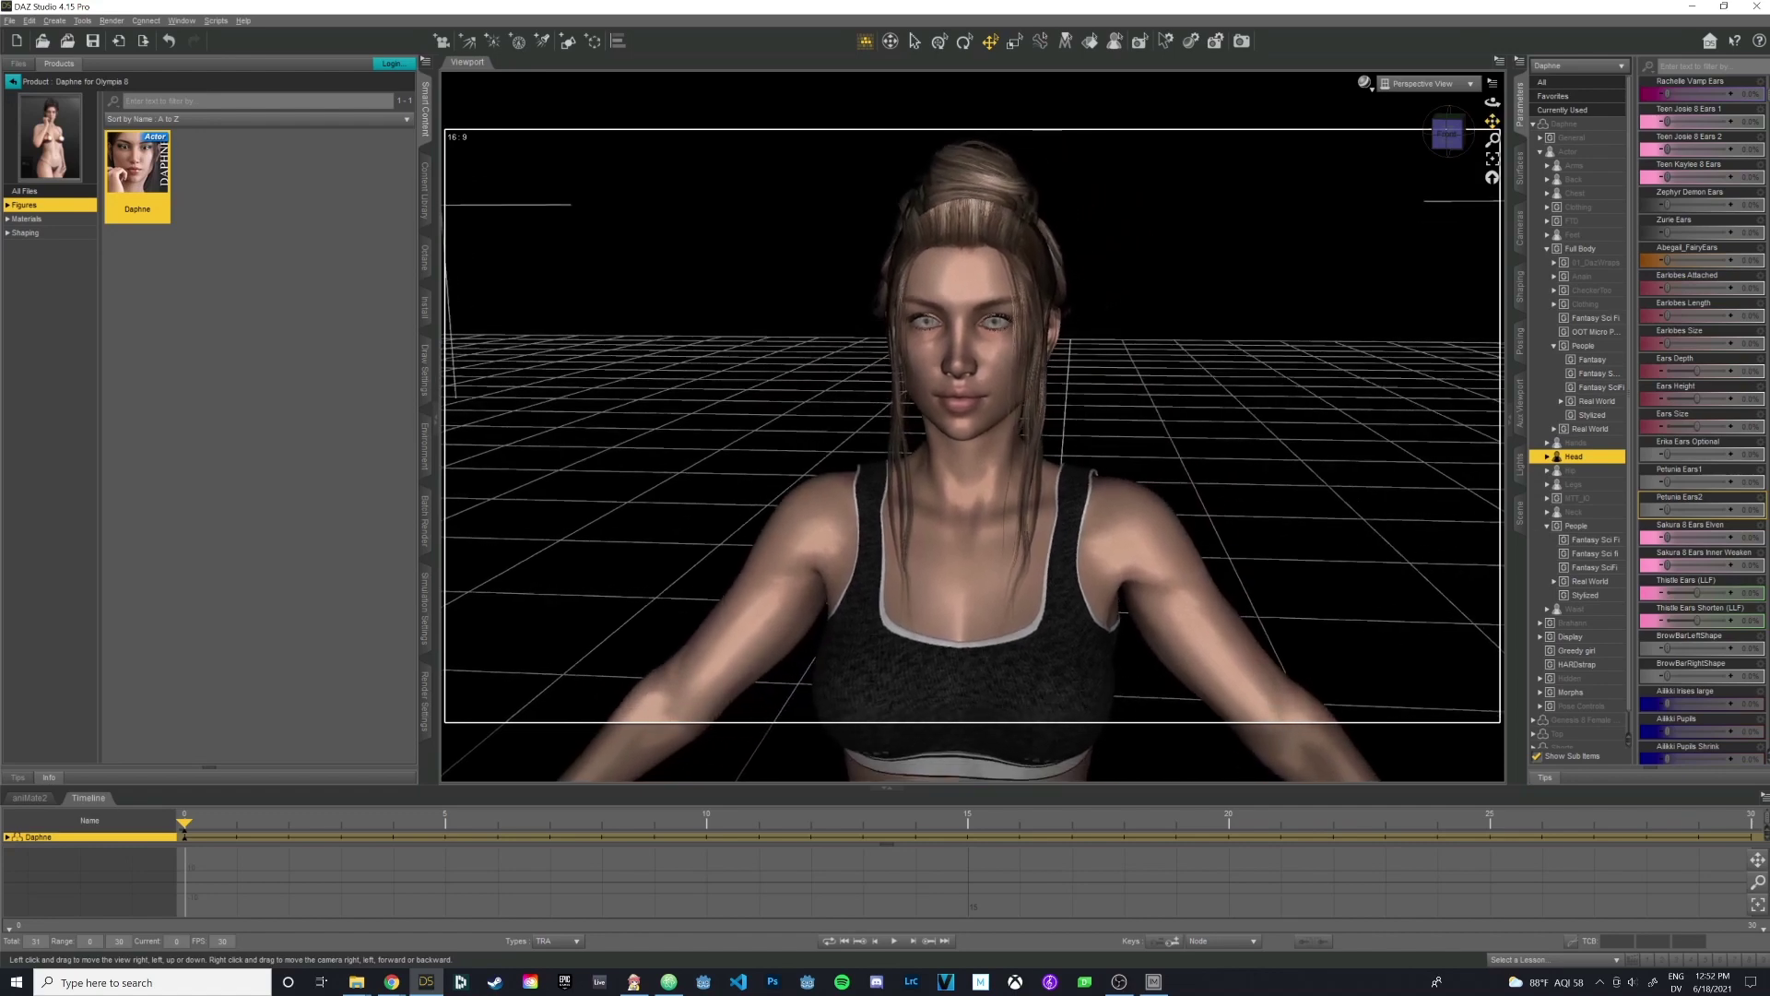
{"action": "left_click", "coordinate": [1441, 136]}
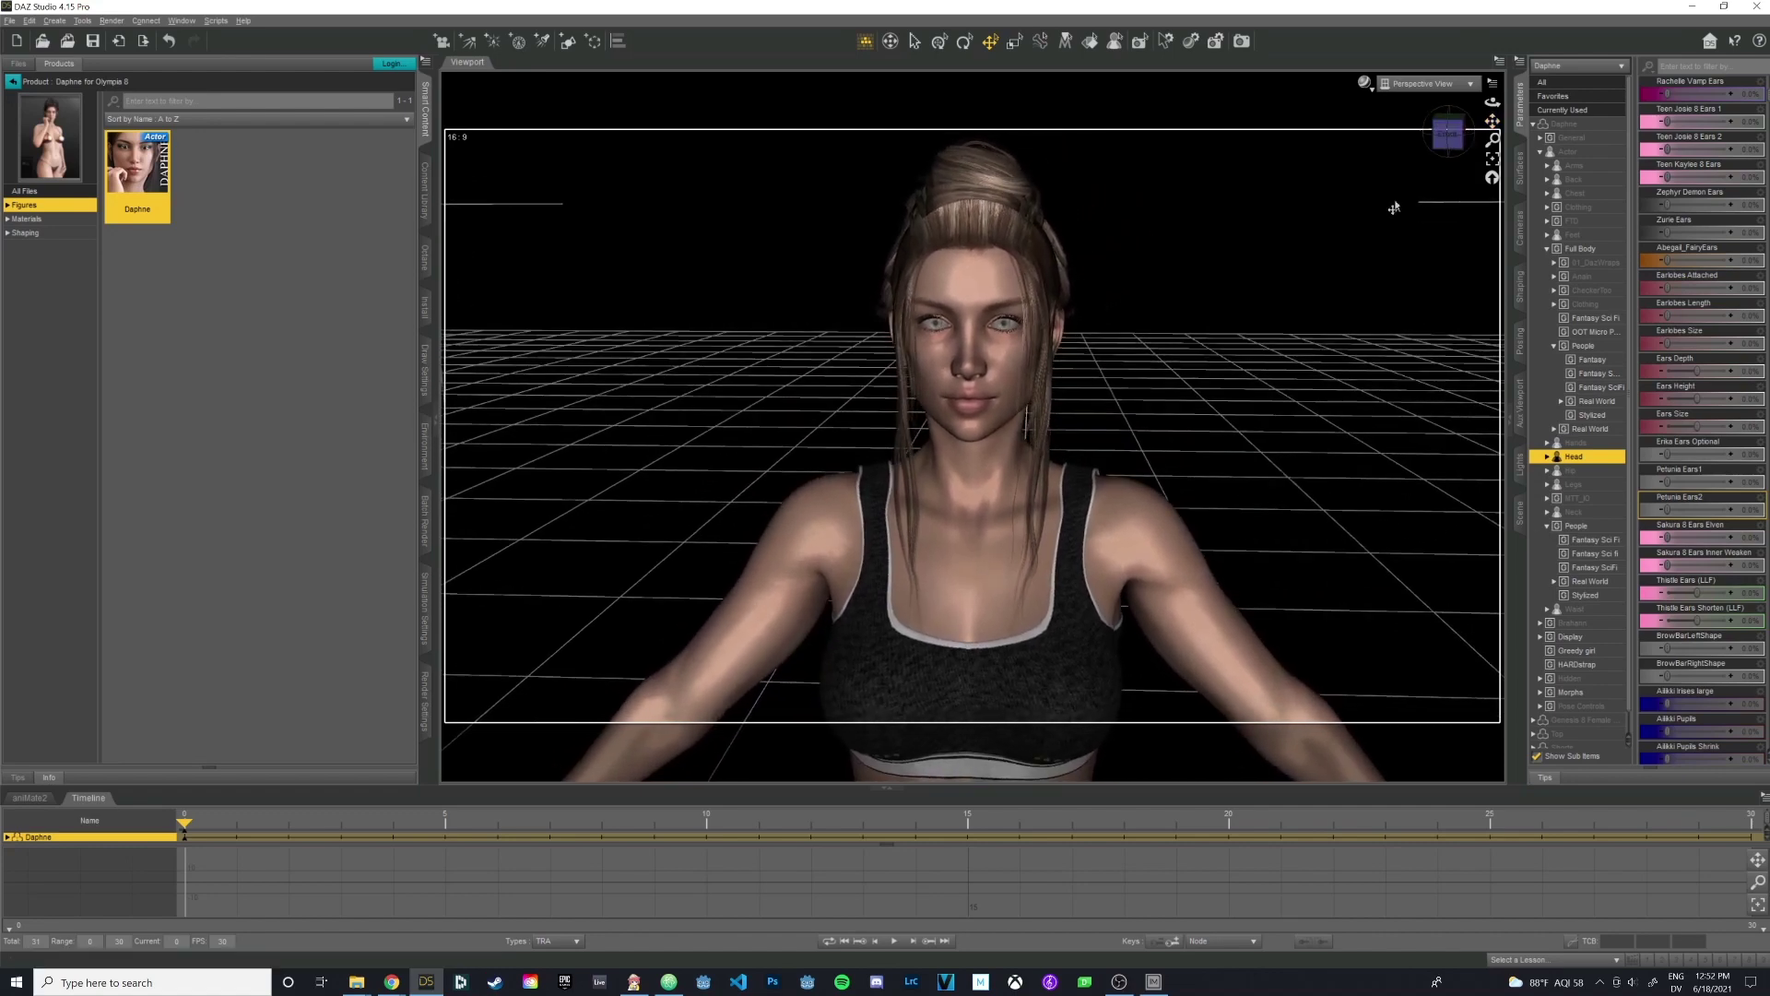